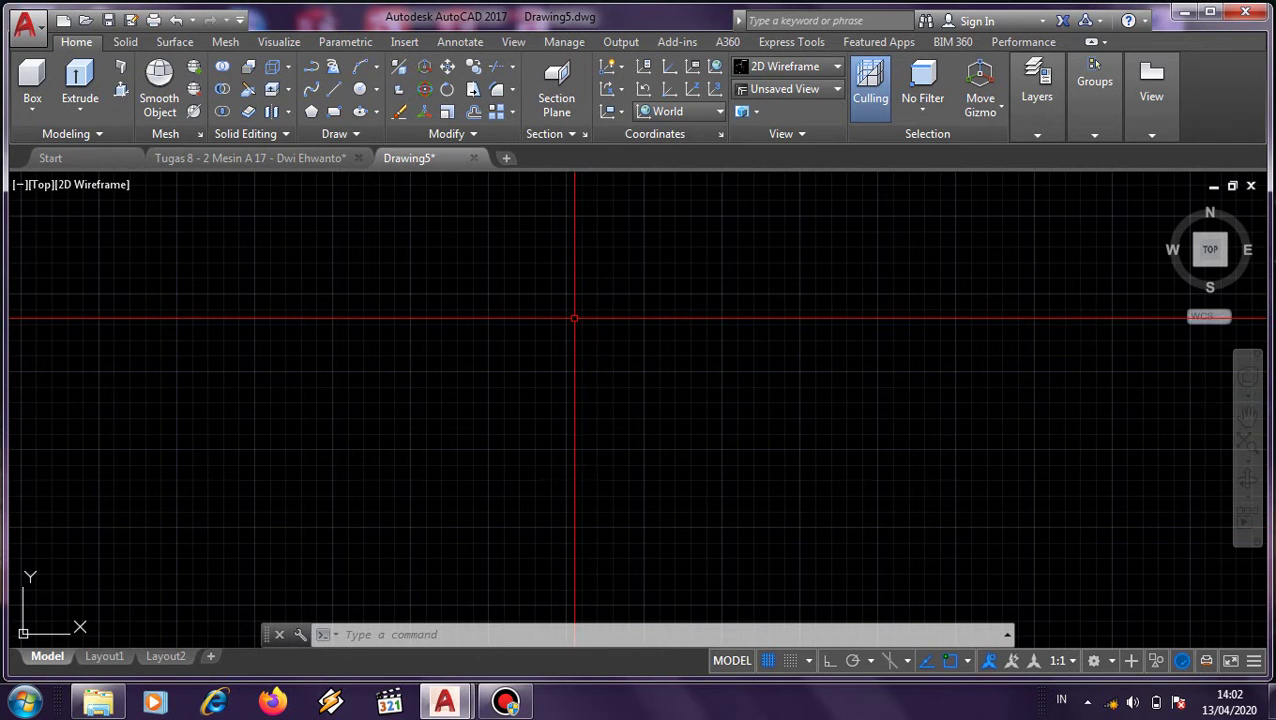
Step: Run -DWGUNITS and choose unit 1, inches, as the drawing's length unit
{"action": "type", "text": "-"}
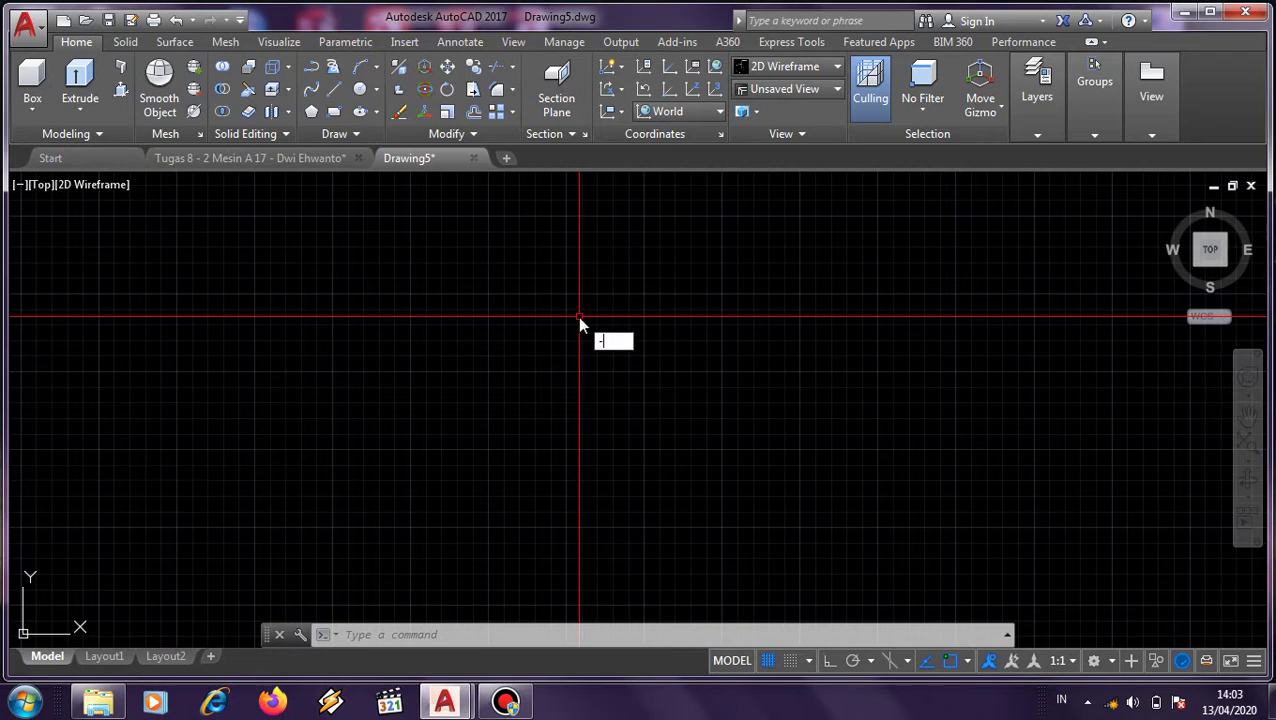
{"action": "type", "text": "DWG"}
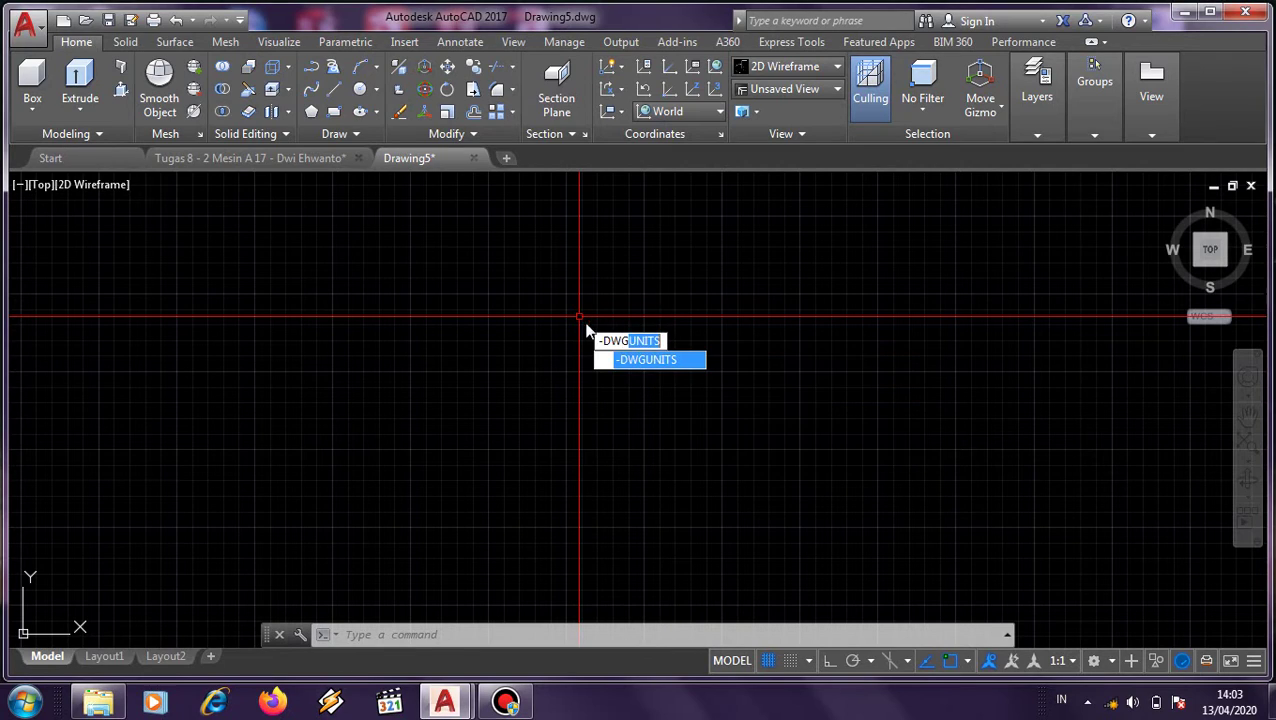
{"action": "left_click", "coordinate": [1270, 700]}
{"action": "left_click", "coordinate": [1270, 700]}
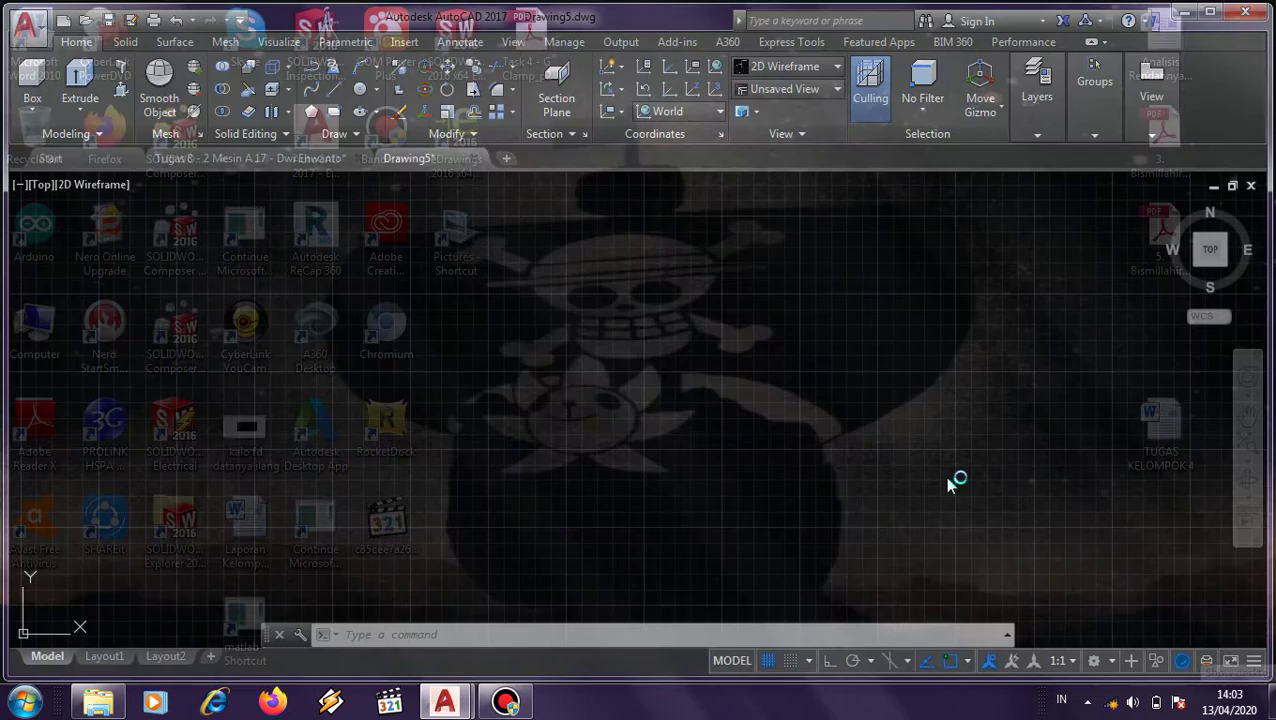
{"action": "key", "text": "Return"}
{"action": "type", "text": "1"}
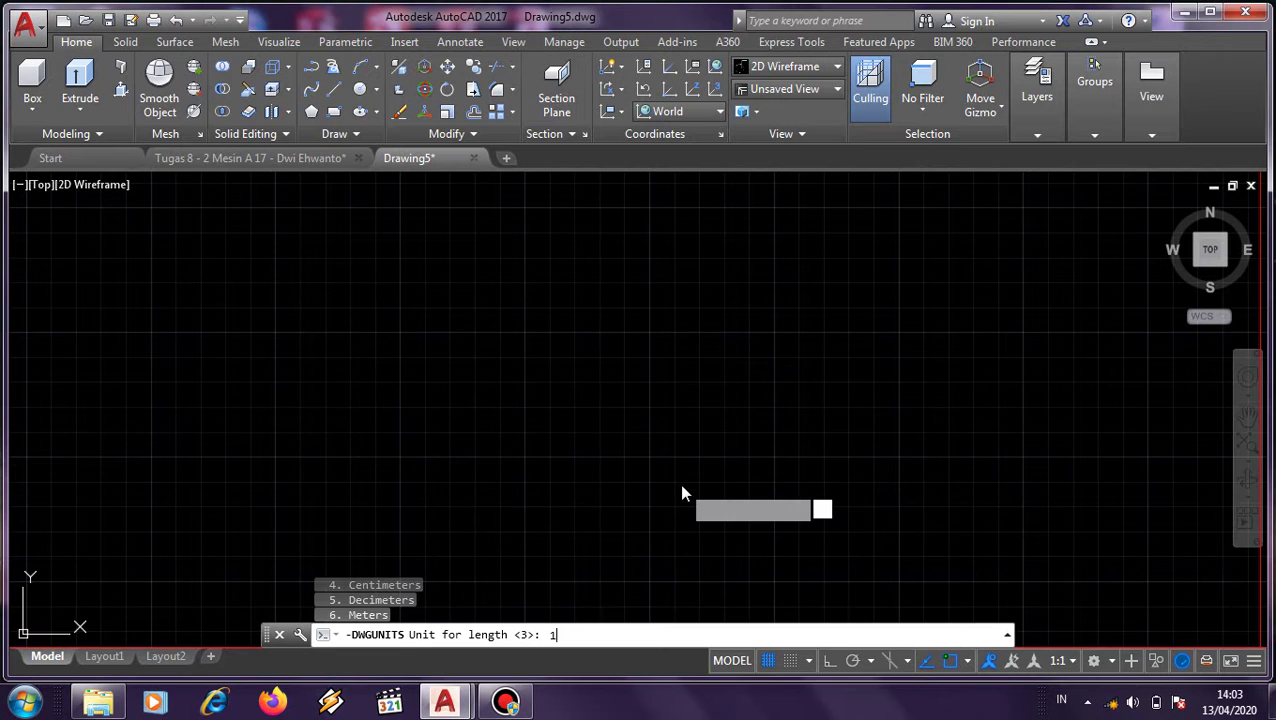
{"action": "key", "text": "Return"}
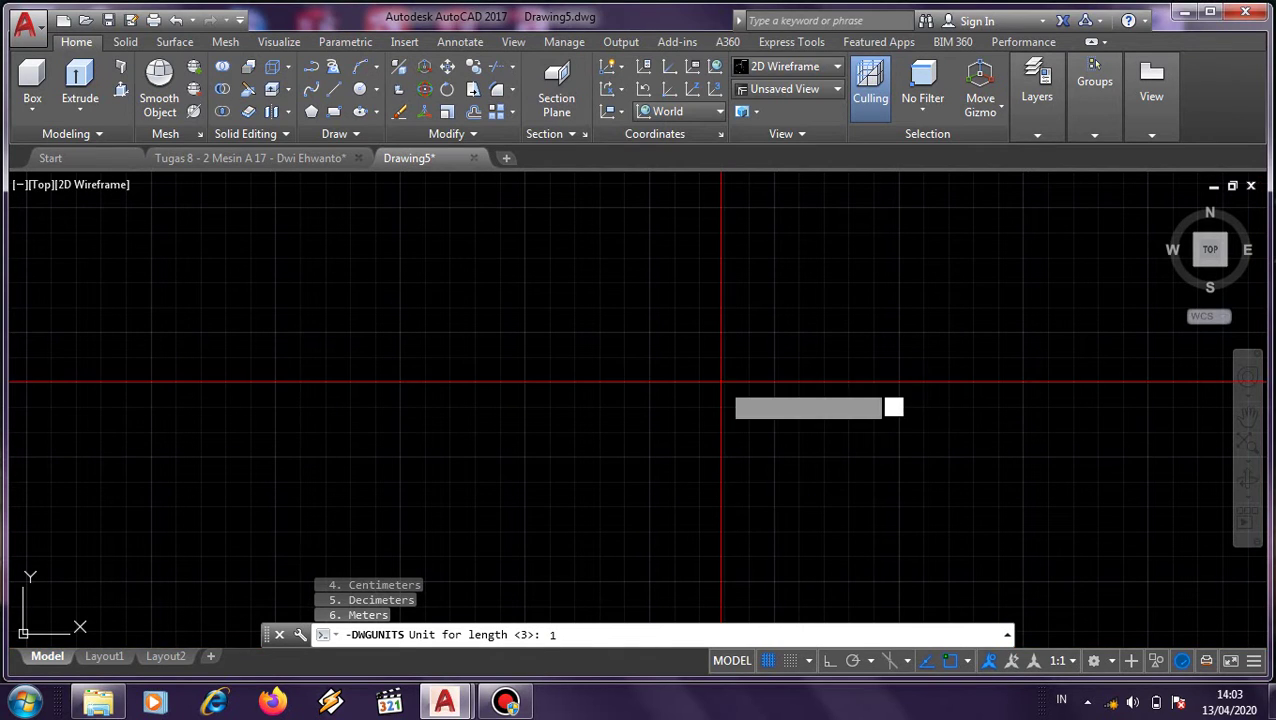
Step: Accept the default display format, precision and Yes for scaling both inserted objects and objects in the current drawing
{"action": "key", "text": "Return"}
{"action": "key", "text": "Return"}
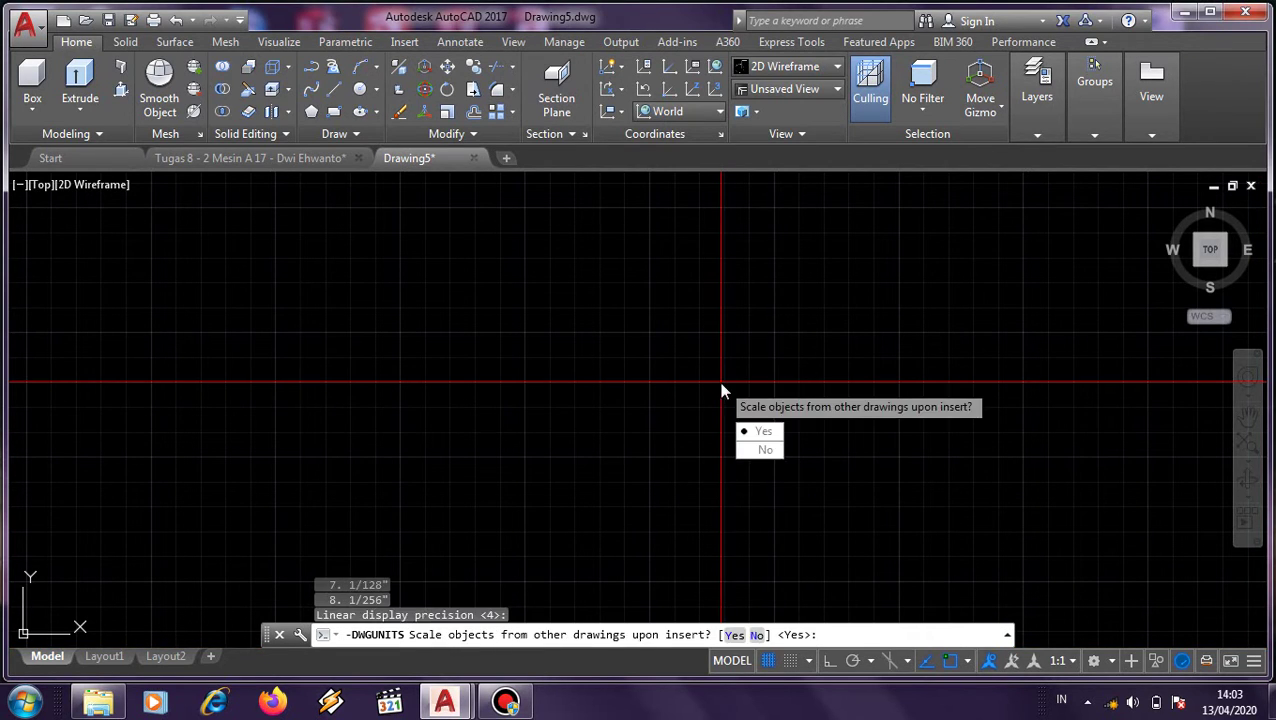
{"action": "key", "text": "Return"}
{"action": "key", "text": "Return"}
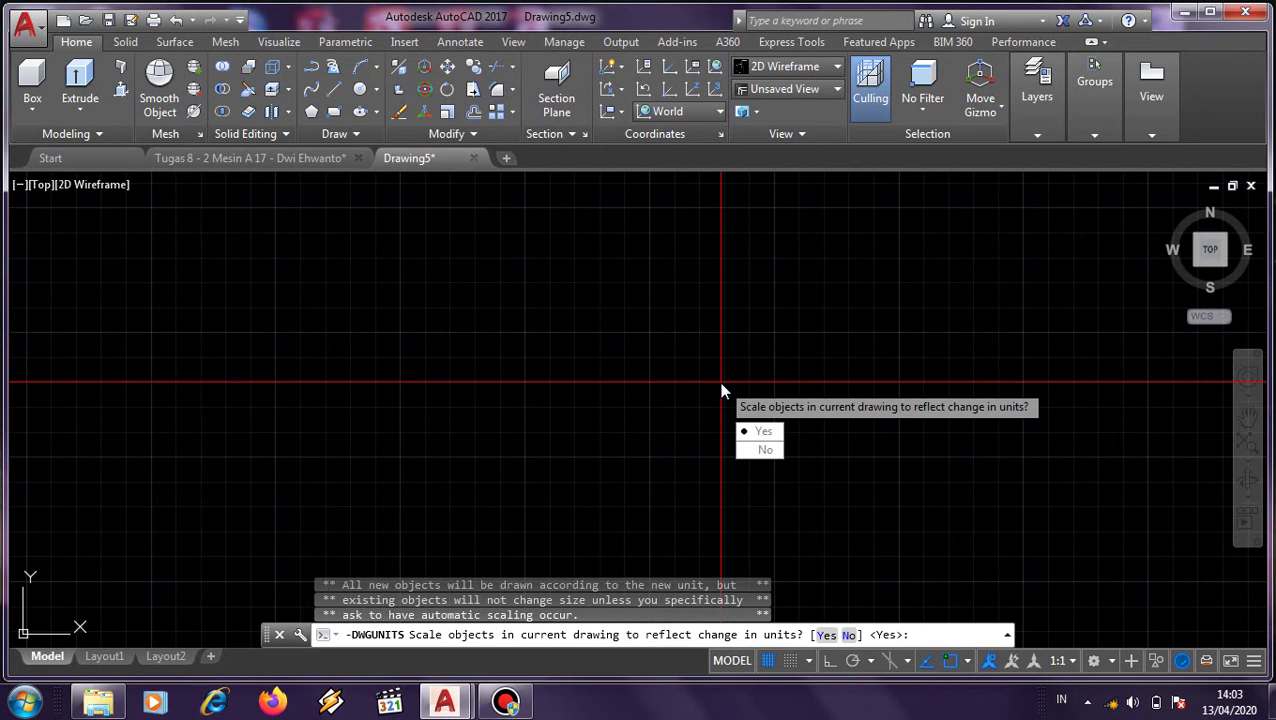
{"action": "key", "text": "Return"}
{"action": "key", "text": "Return"}
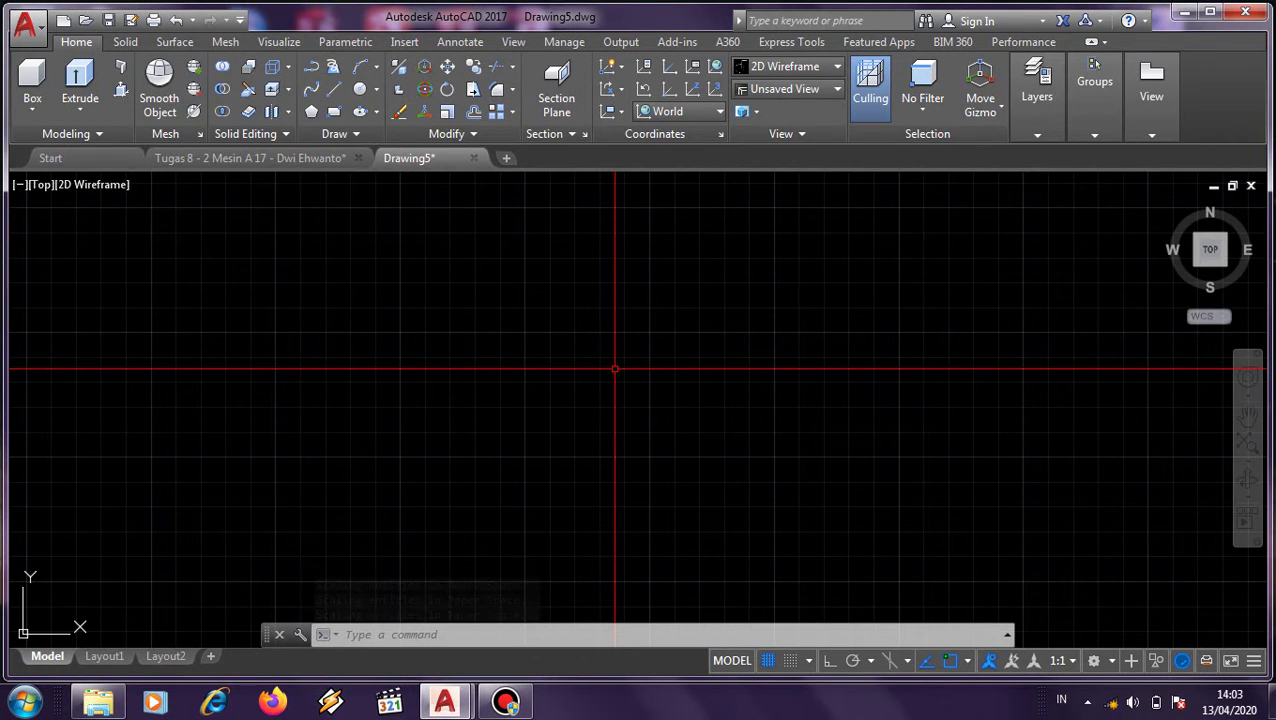
Step: Draw a circle of 4.5 inches diameter in the Top view and erase it
{"action": "type", "text": "c"}
{"action": "key", "text": "Return"}
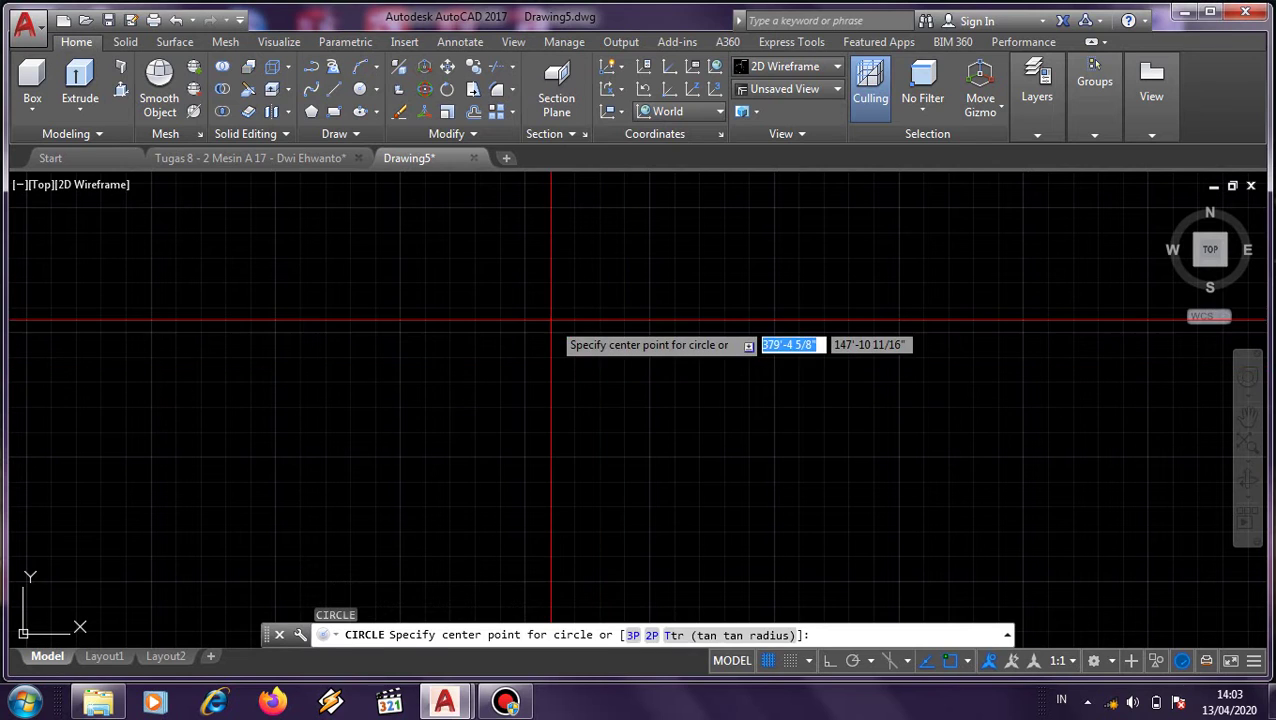
{"action": "left_click", "coordinate": [551, 321]}
{"action": "type", "text": "d"}
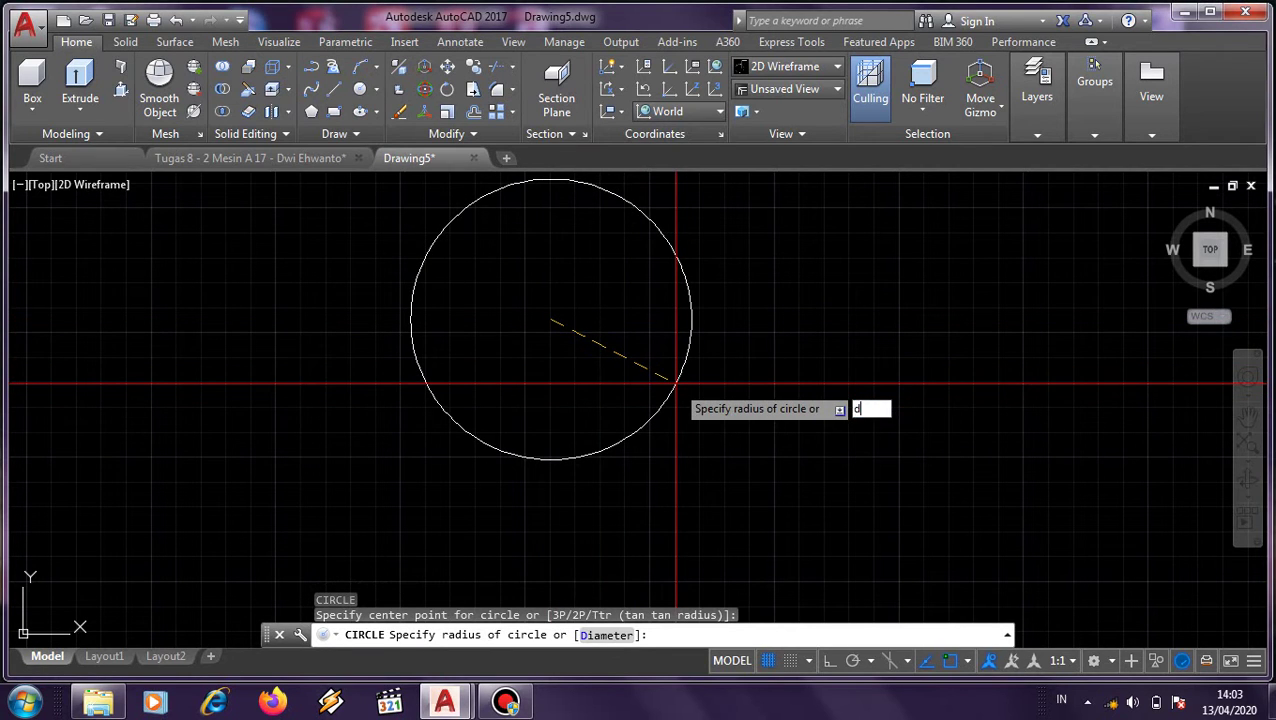
{"action": "key", "text": "Return"}
{"action": "type", "text": "4.5"}
{"action": "key", "text": "Return"}
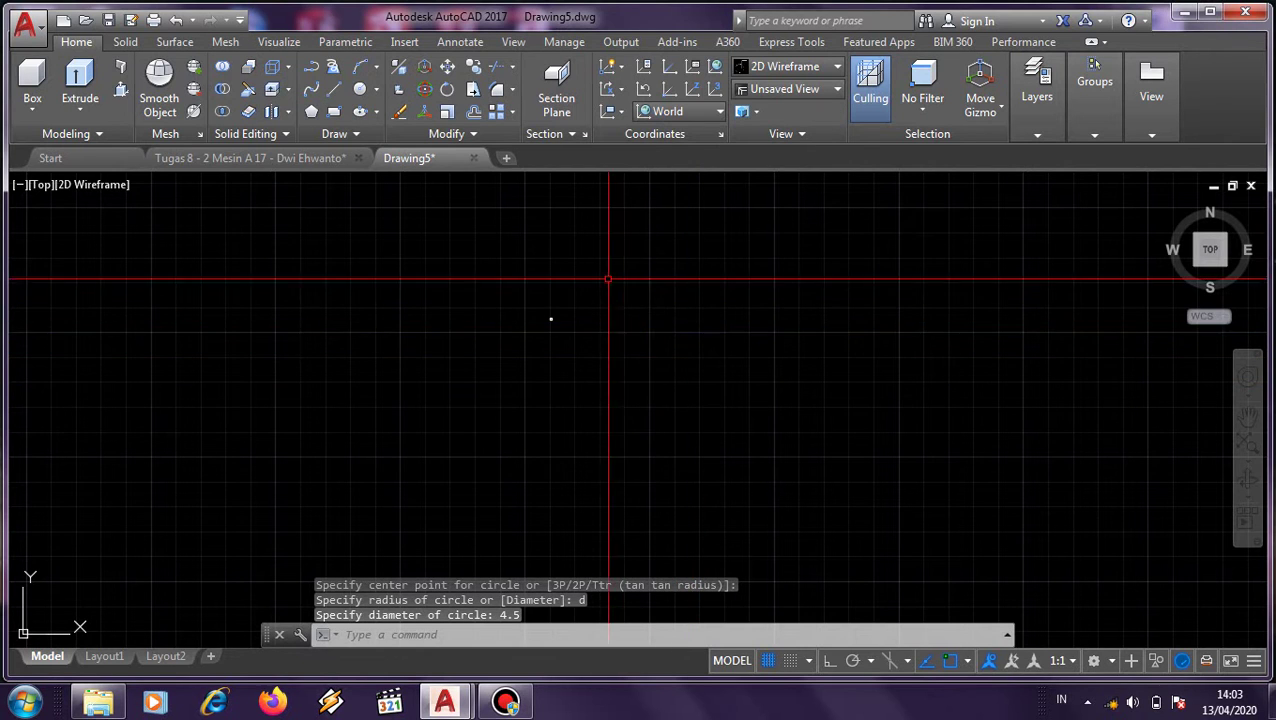
{"action": "scroll", "coordinate": [561, 320], "scroll_direction": "up", "scroll_amount": 3}
{"action": "scroll", "coordinate": [561, 320], "scroll_direction": "up", "scroll_amount": 10}
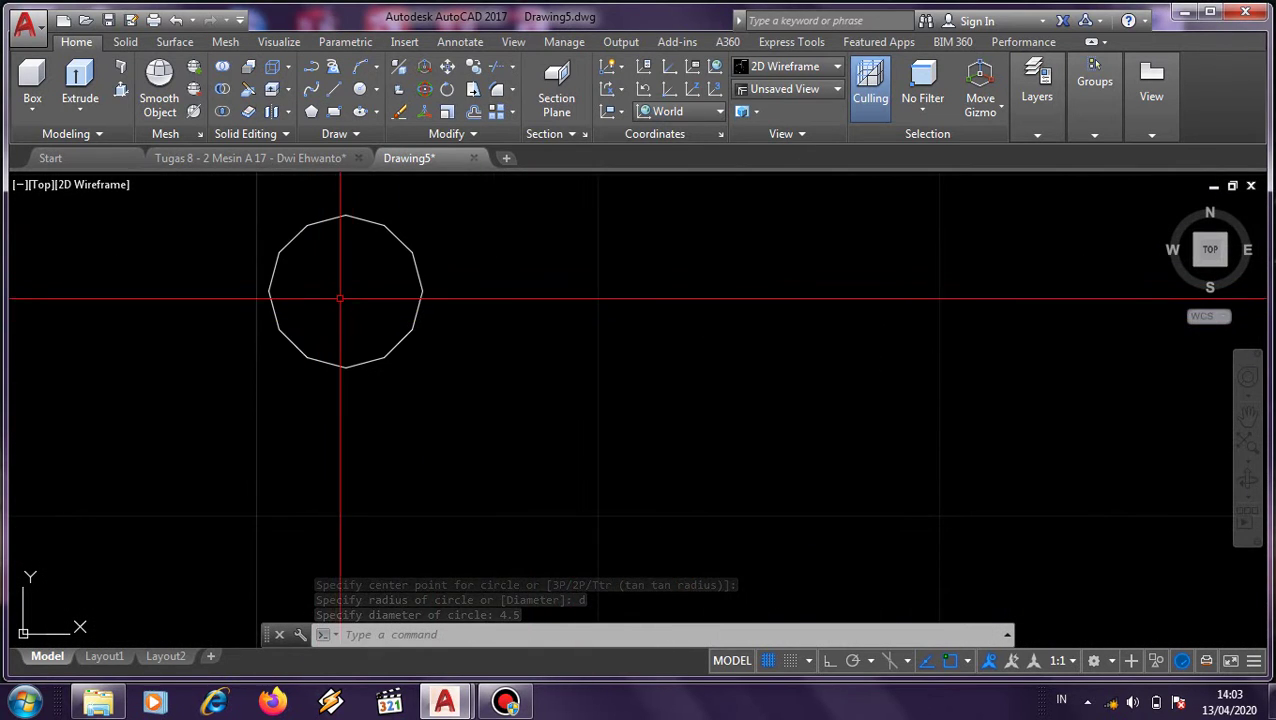
{"action": "left_click", "coordinate": [420, 270]}
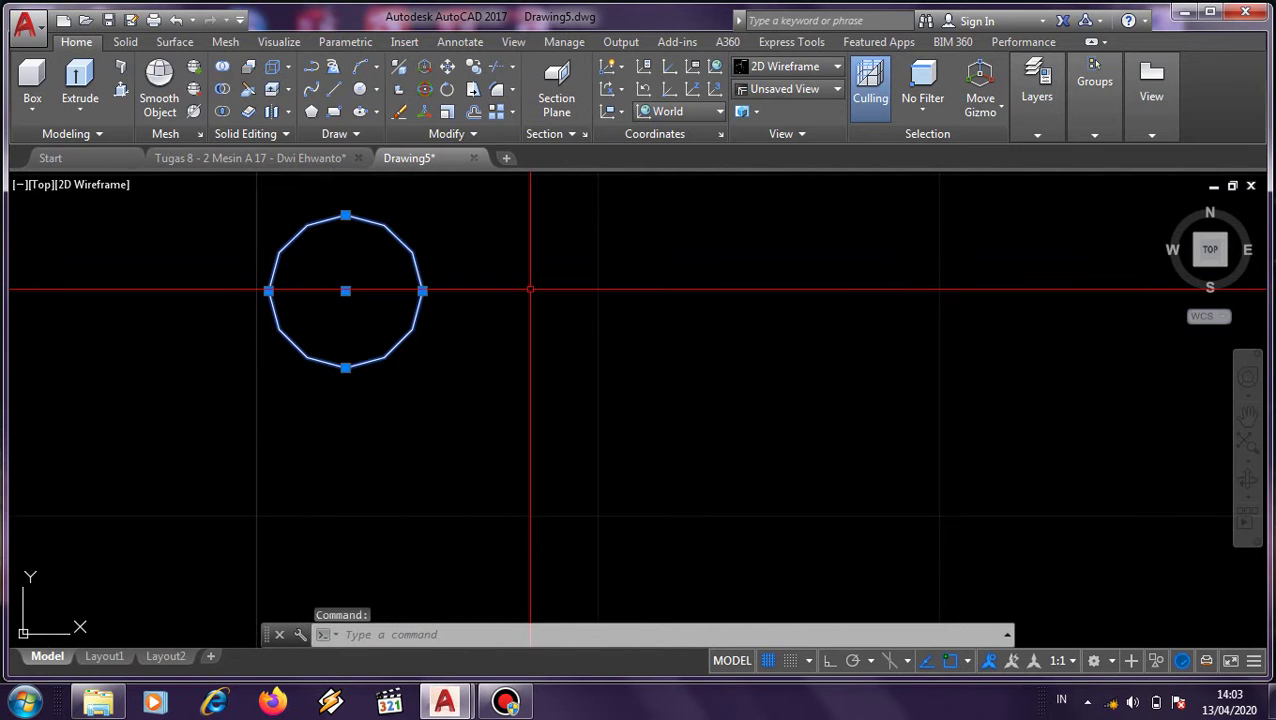
{"action": "key", "text": "Delete"}
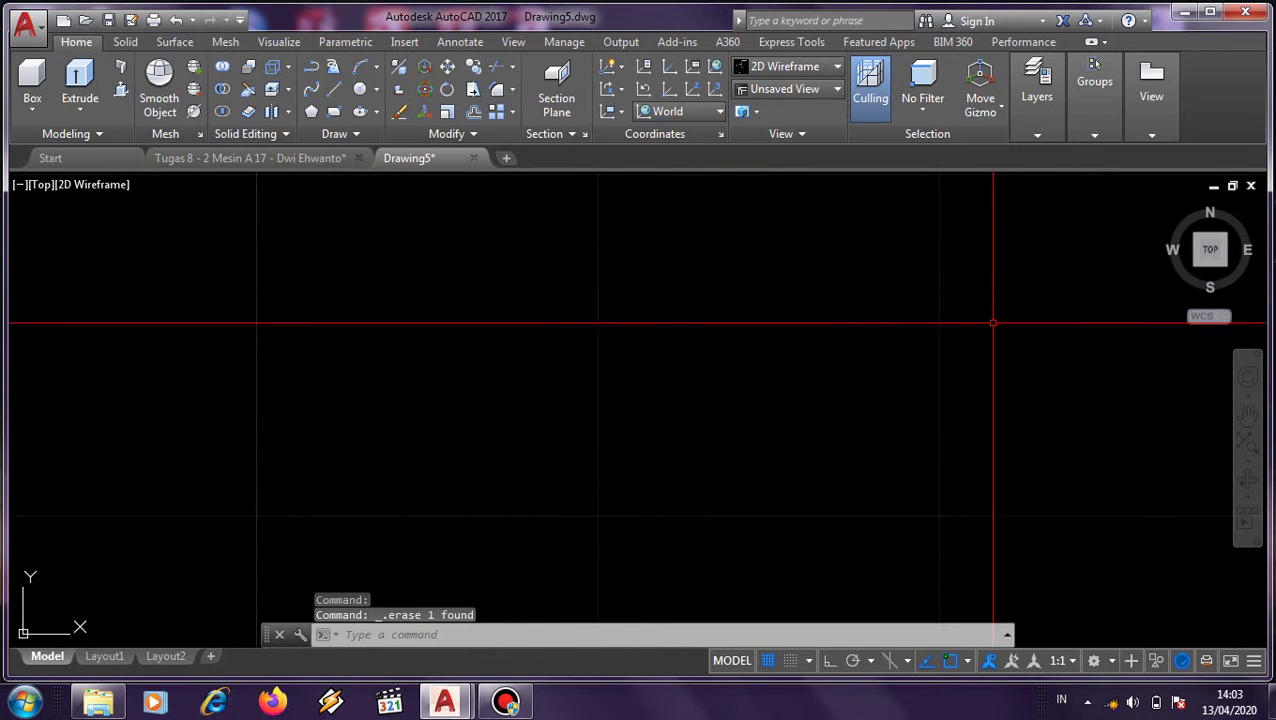
Step: Set the user coordinate system to the Front preset
{"action": "type", "text": "ucs"}
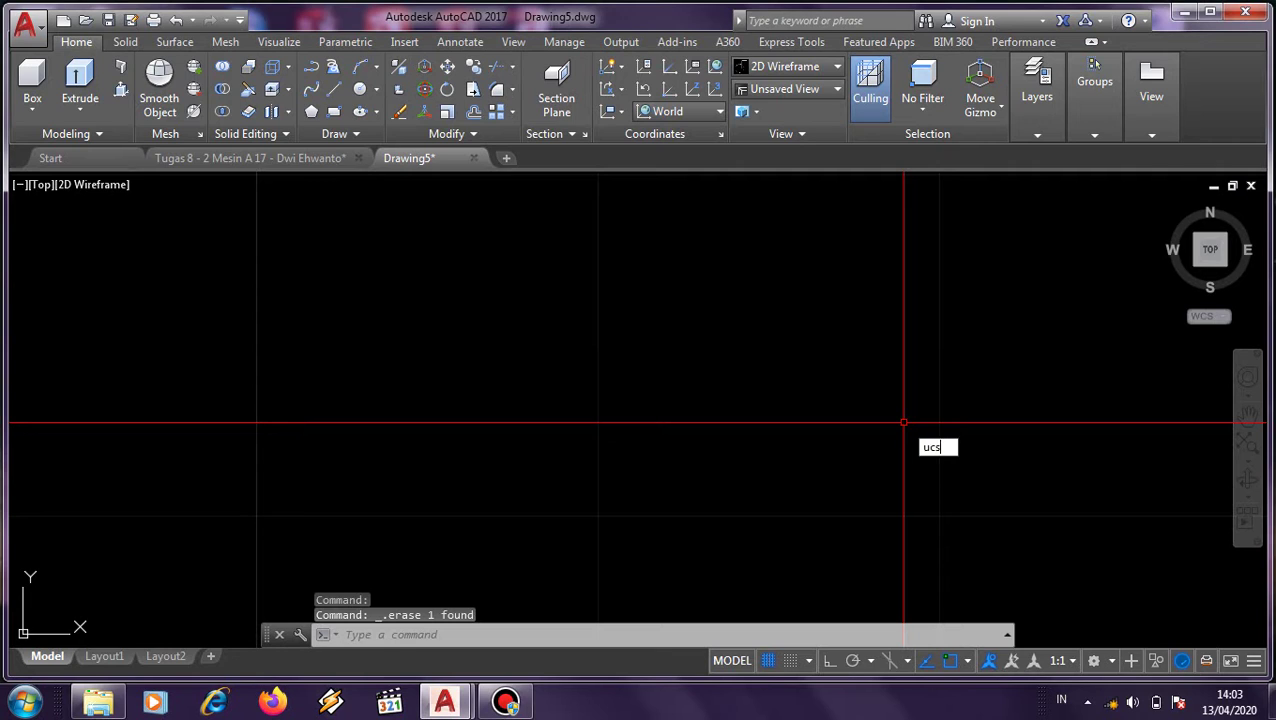
{"action": "key", "text": "Return"}
{"action": "type", "text": "front"}
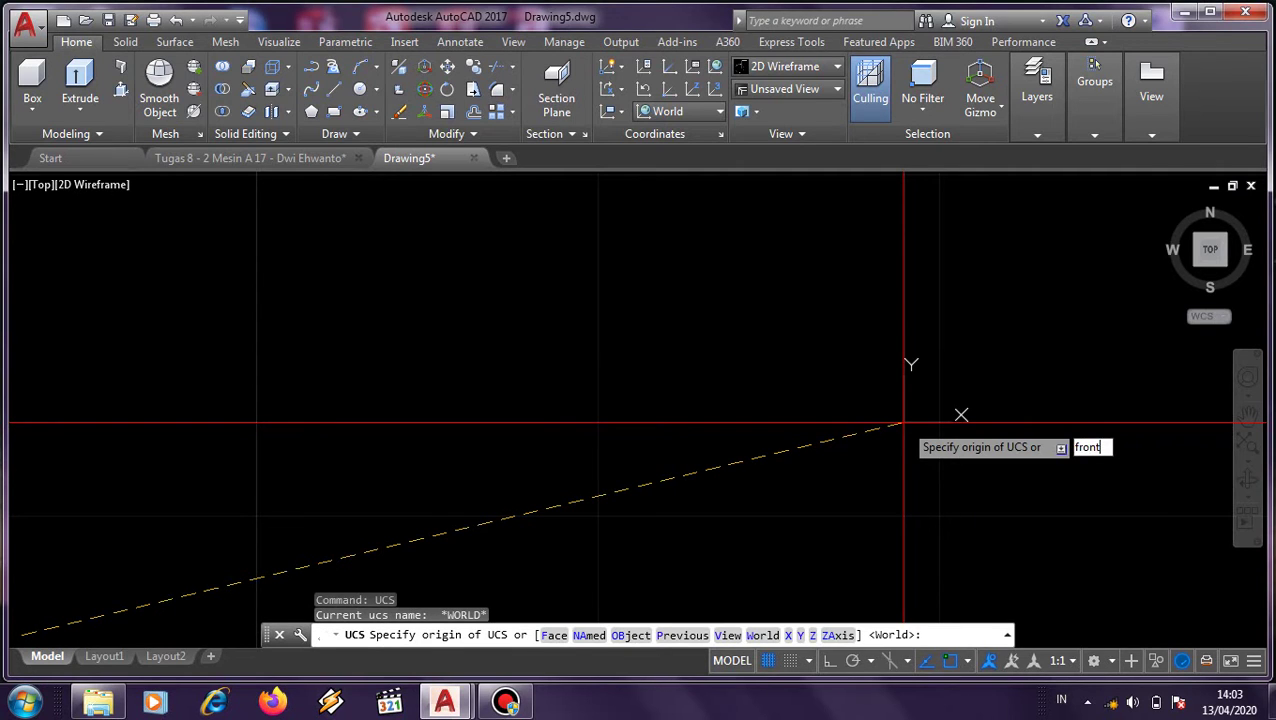
{"action": "key", "text": "Return"}
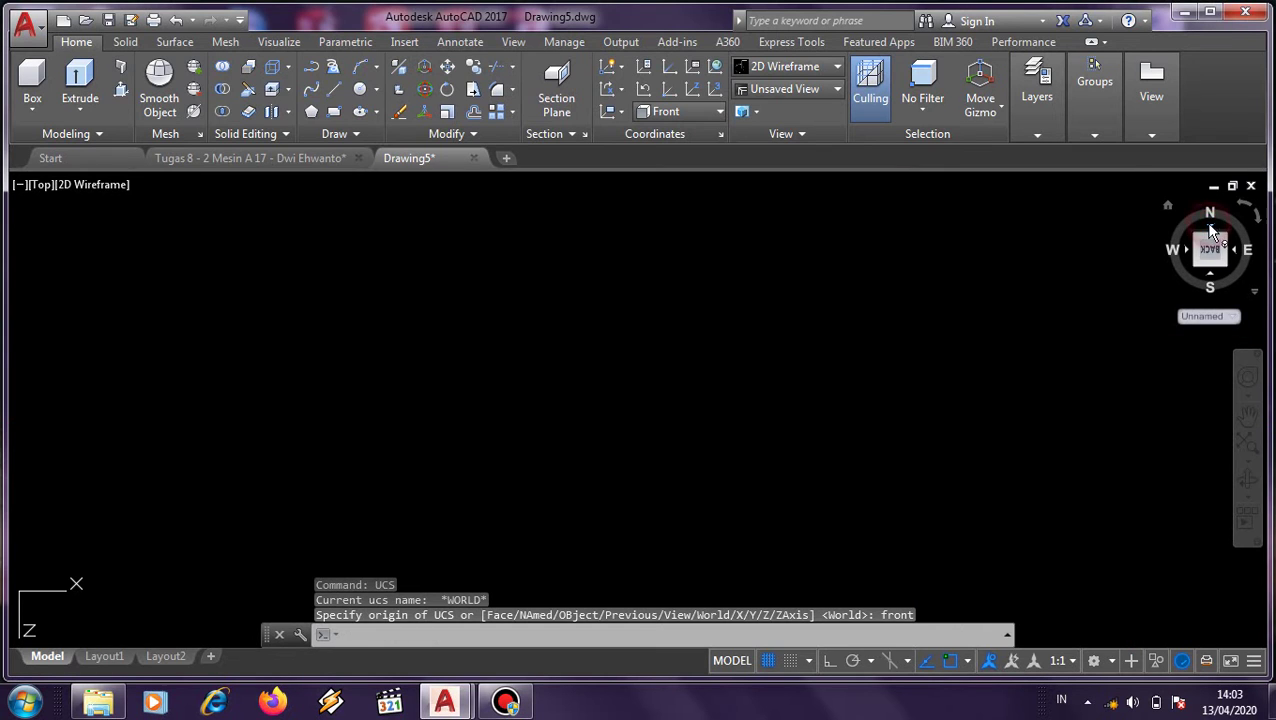
Step: Turn the view to Front and rotate it upright so X points right and Y points up
{"action": "left_click", "coordinate": [1210, 230]}
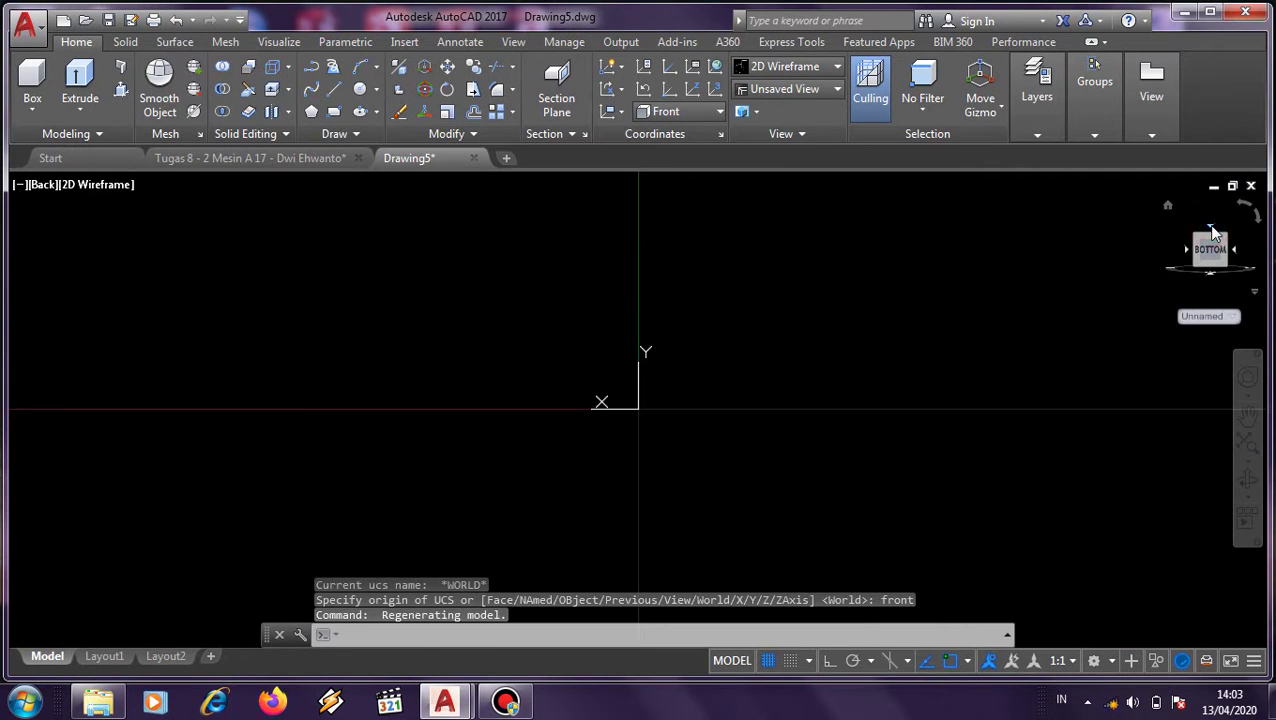
{"action": "left_click", "coordinate": [1210, 227]}
{"action": "left_click", "coordinate": [1211, 231]}
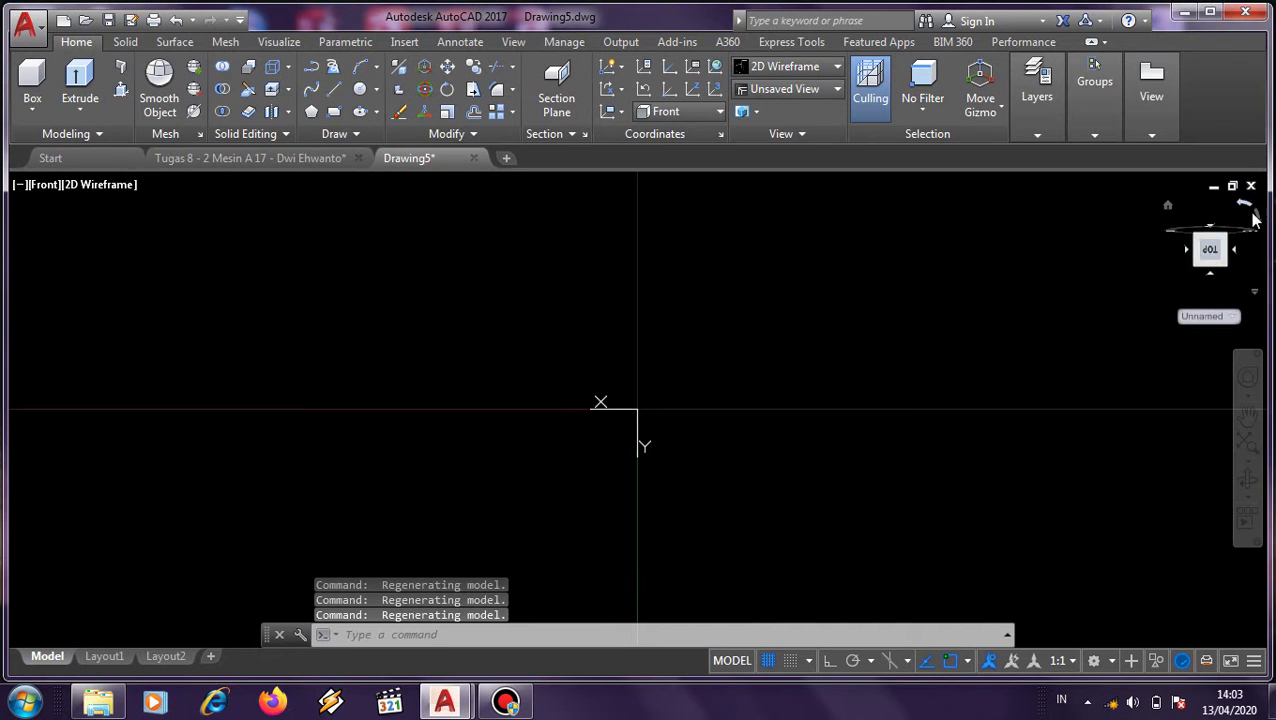
{"action": "left_click", "coordinate": [1258, 222]}
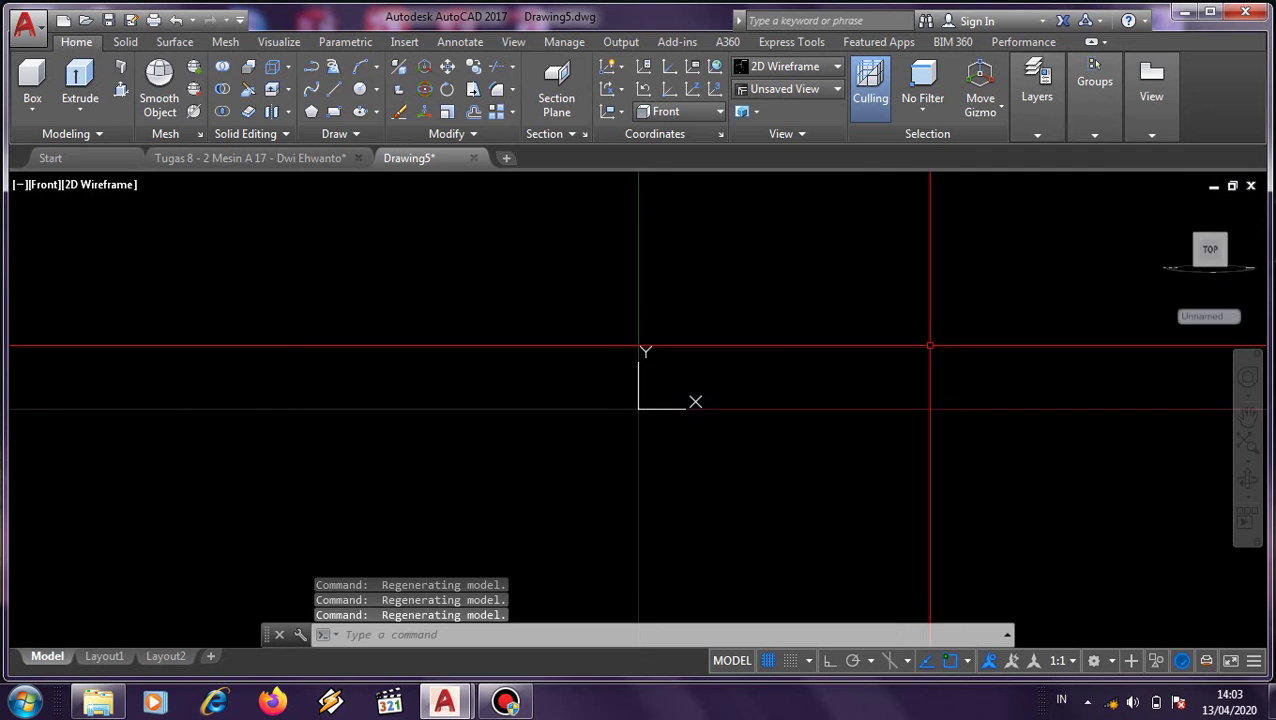
{"action": "mouse_move", "coordinate": [930, 346]}
{"action": "middle_mouse_down"}
{"action": "mouse_move", "coordinate": [850, 400]}
{"action": "mouse_move", "coordinate": [800, 380]}
{"action": "mouse_move", "coordinate": [919, 290]}
{"action": "mouse_move", "coordinate": [507, 387]}
{"action": "mouse_move", "coordinate": [803, 282]}
{"action": "mouse_move", "coordinate": [515, 407]}
{"action": "middle_mouse_up"}
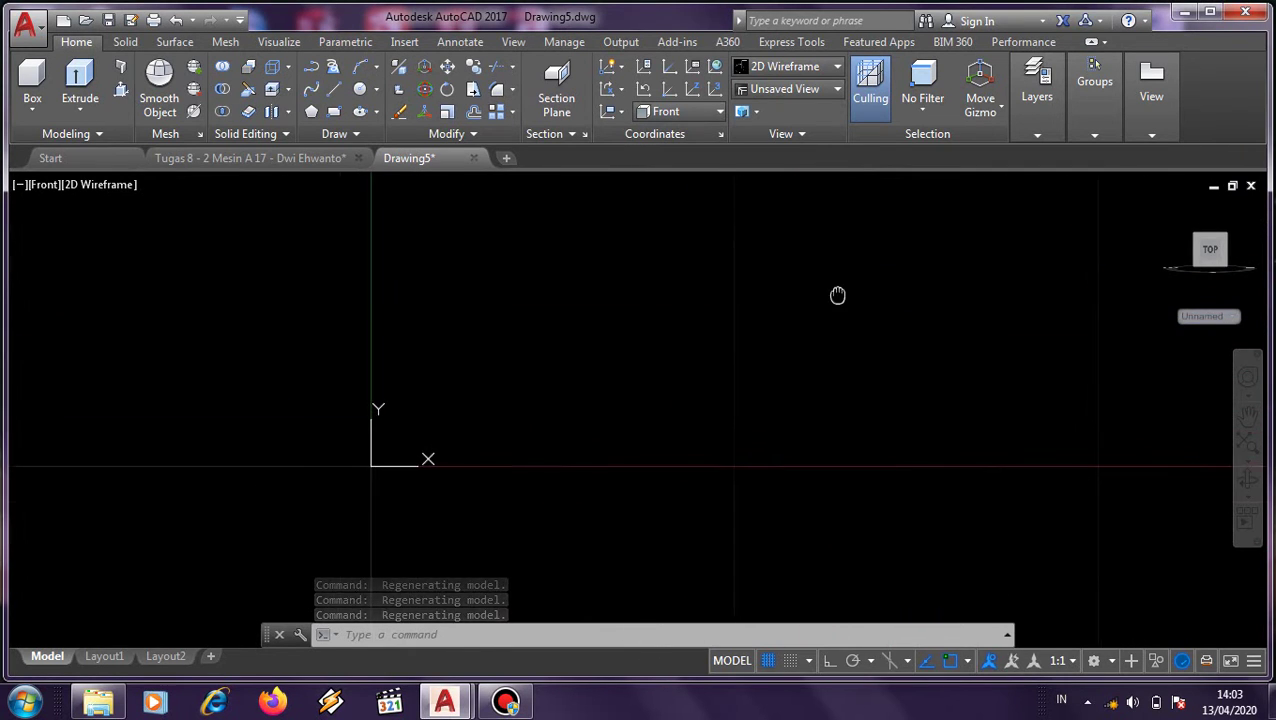
{"action": "mouse_move", "coordinate": [837, 293]}
{"action": "middle_mouse_down"}
{"action": "mouse_move", "coordinate": [632, 456]}
{"action": "mouse_move", "coordinate": [897, 333]}
{"action": "middle_mouse_up"}
{"action": "middle_click_drag", "start_coordinate": [918, 255], "coordinate": [636, 395]}
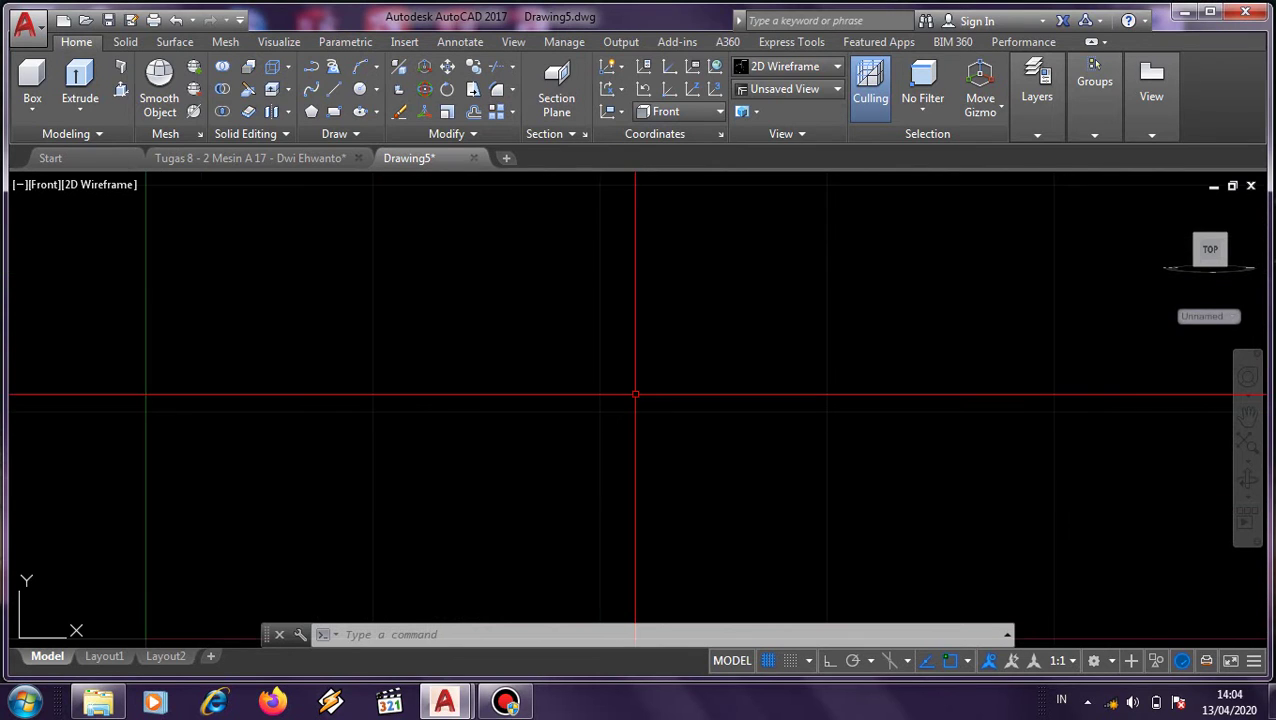
{"action": "type", "text": "c"}
{"action": "key", "text": "Return"}
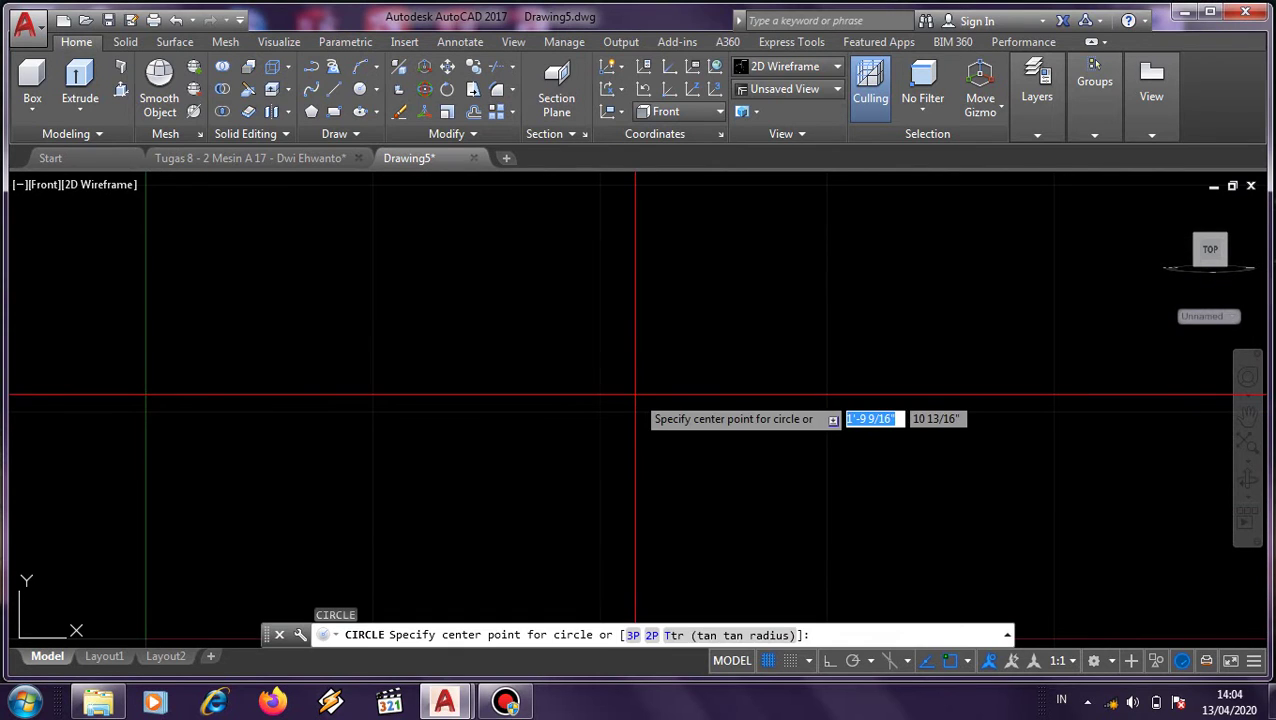
{"action": "type", "text": "d"}
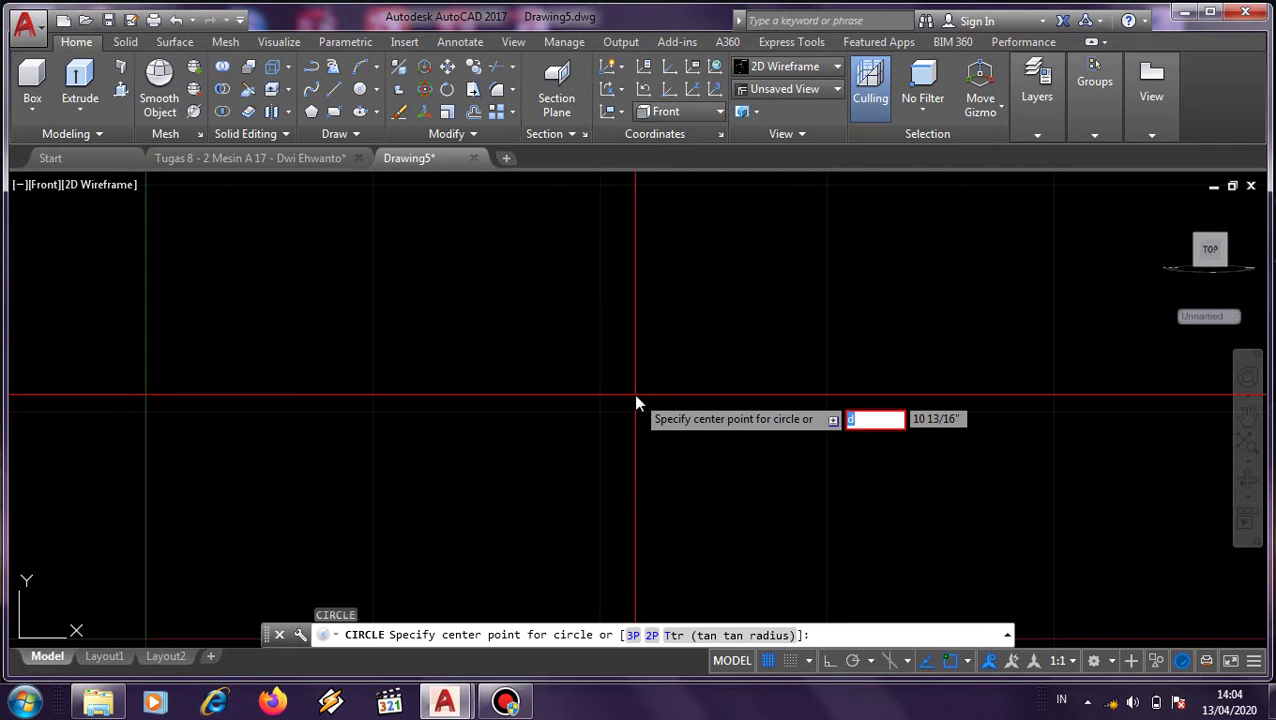
{"action": "key", "text": "BackSpace"}
{"action": "key", "text": "Escape"}
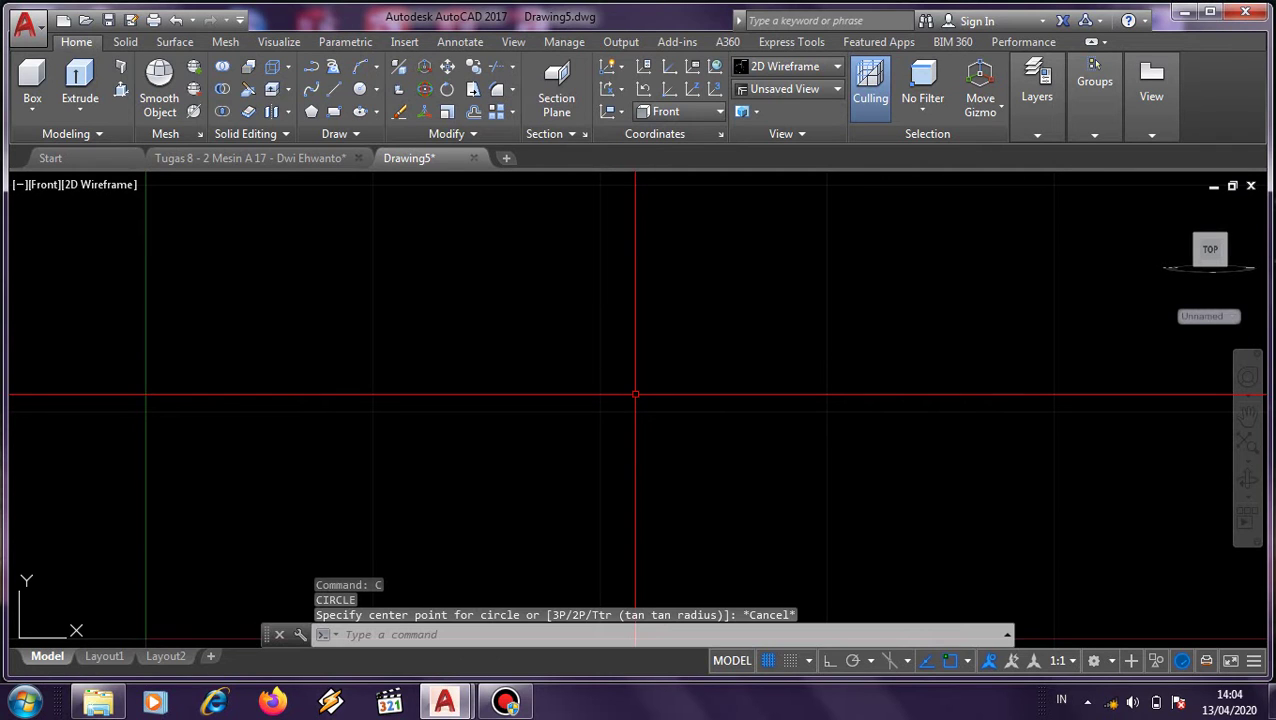
Step: Draw a circle of 4.5 inches diameter in the Front view
{"action": "type", "text": "c"}
{"action": "key", "text": "Return"}
{"action": "left_click", "coordinate": [613, 364]}
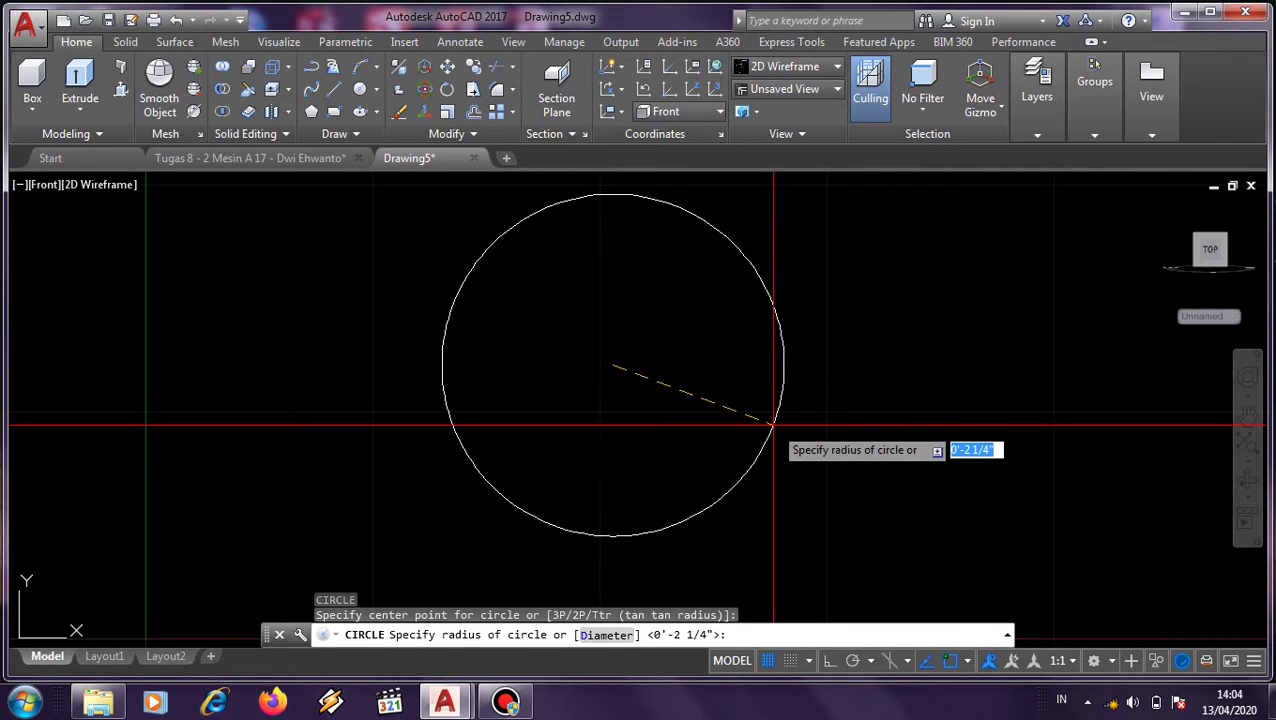
{"action": "type", "text": "d"}
{"action": "key", "text": "Return"}
{"action": "type", "text": "4.5"}
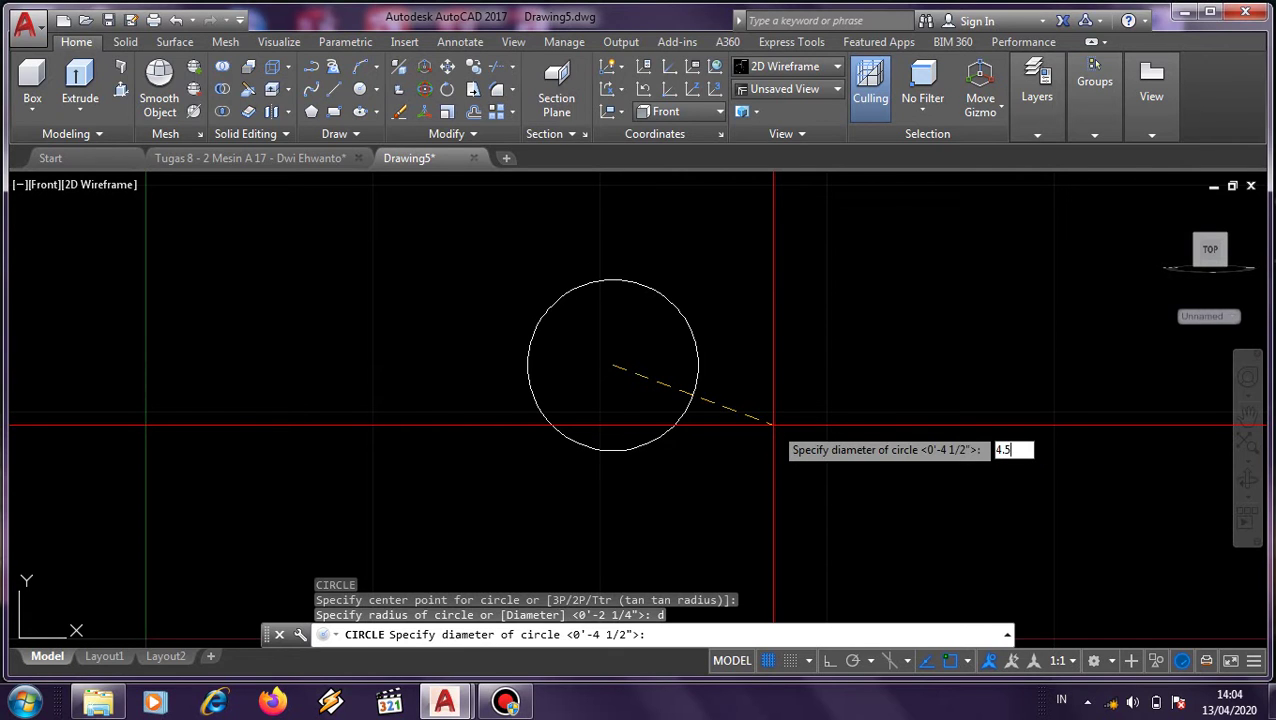
{"action": "key", "text": "Return"}
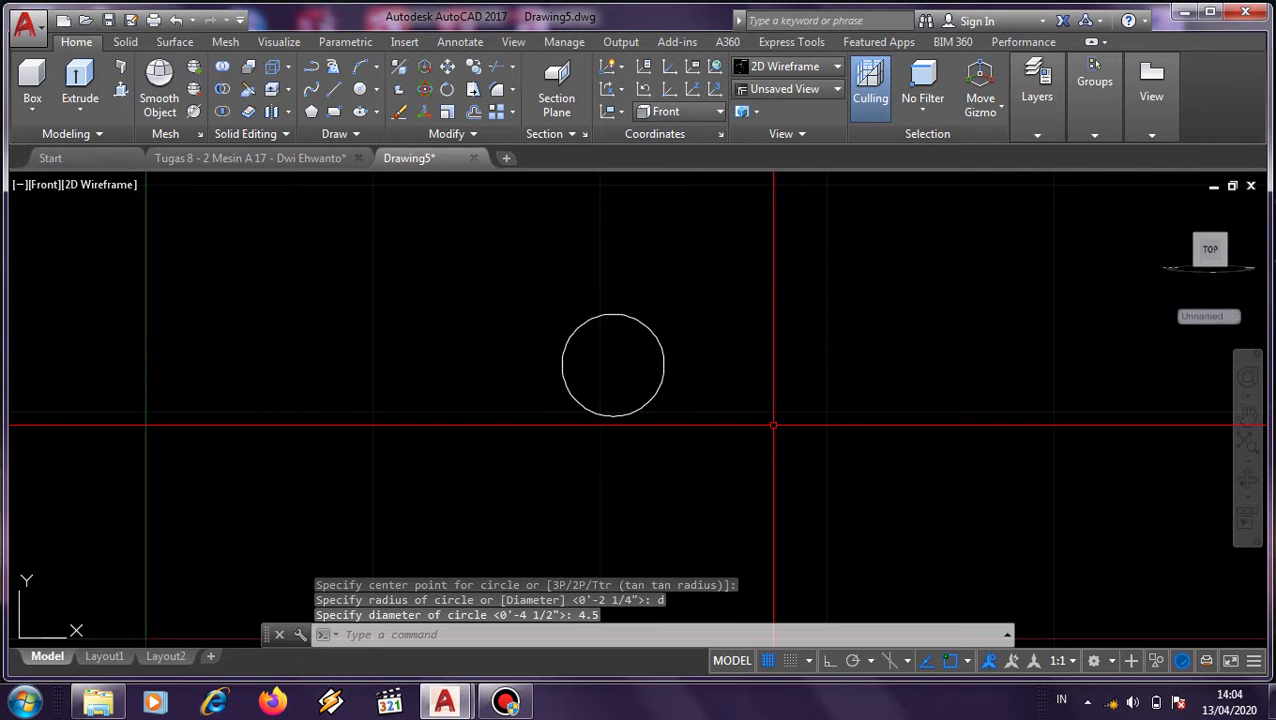
Step: Draw a circle of 0.62 inch diameter centred on the upper-left edge of the large circle
{"action": "scroll", "coordinate": [625, 363], "scroll_direction": "up", "scroll_amount": 4}
{"action": "scroll", "coordinate": [634, 360], "scroll_direction": "up", "scroll_amount": 2}
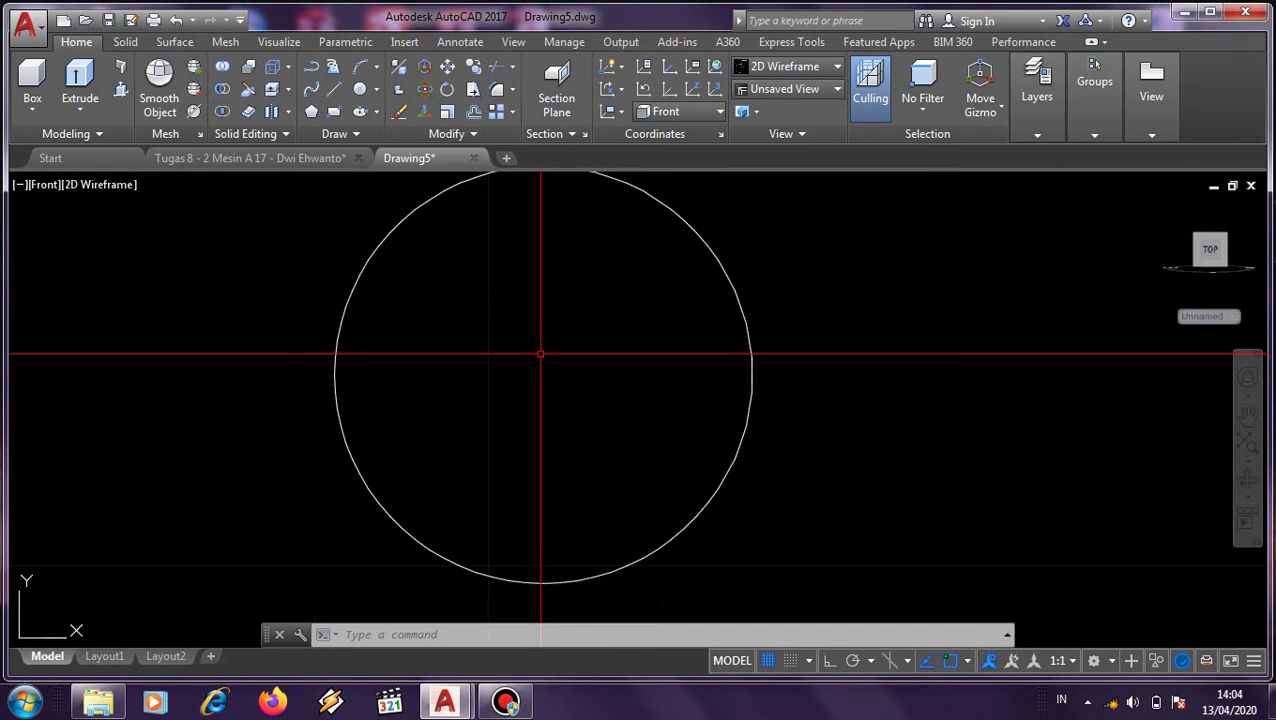
{"action": "type", "text": "c"}
{"action": "key", "text": "Return"}
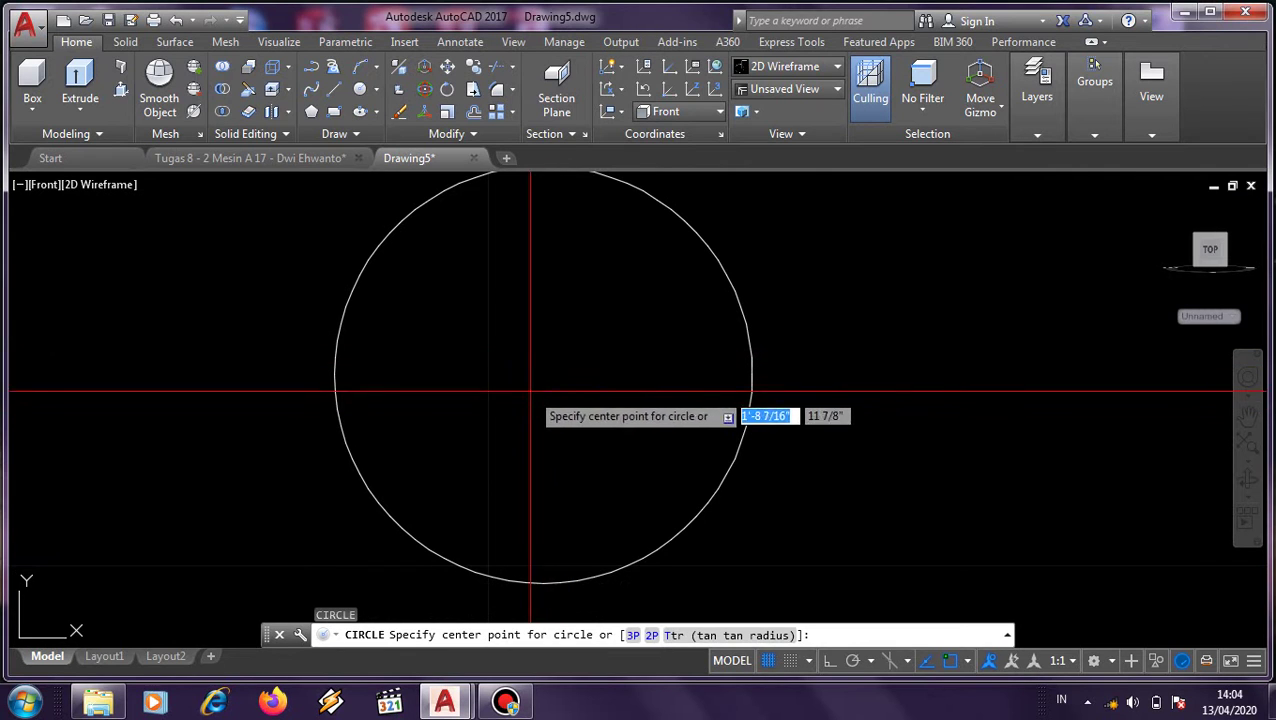
{"action": "left_click", "coordinate": [395, 228]}
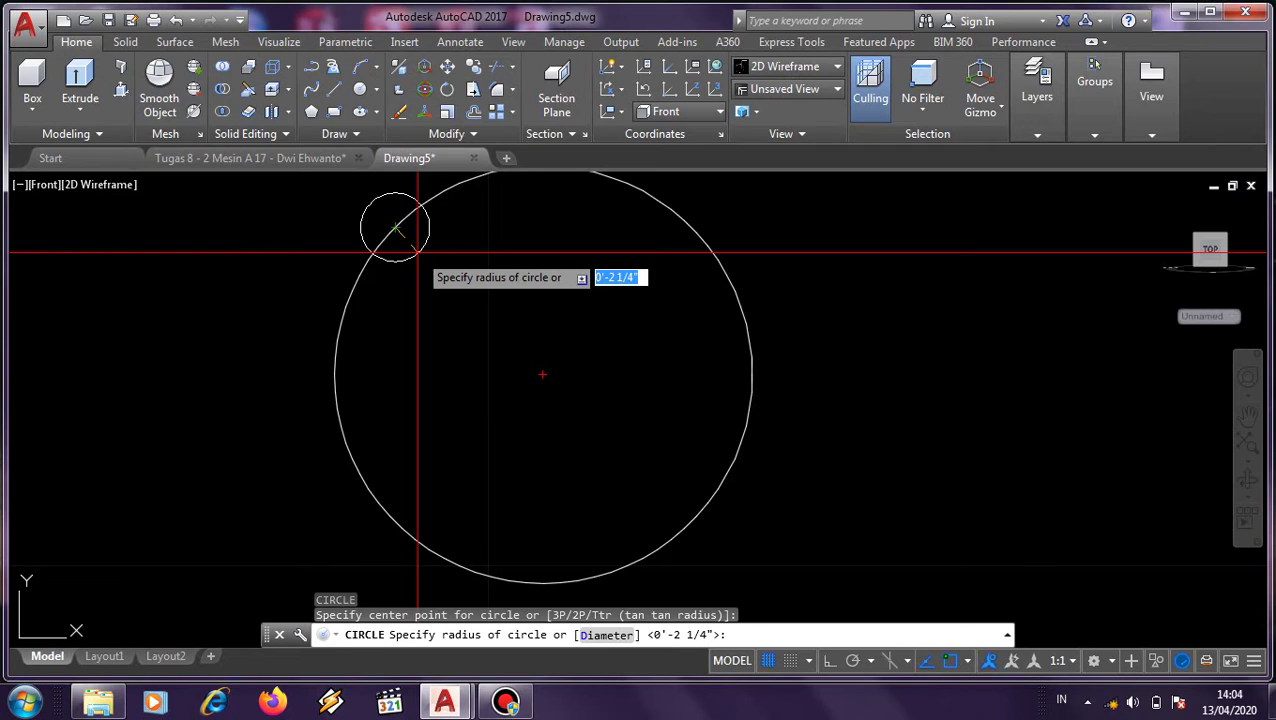
{"action": "type", "text": "d"}
{"action": "key", "text": "Return"}
{"action": "type", "text": "0.62"}
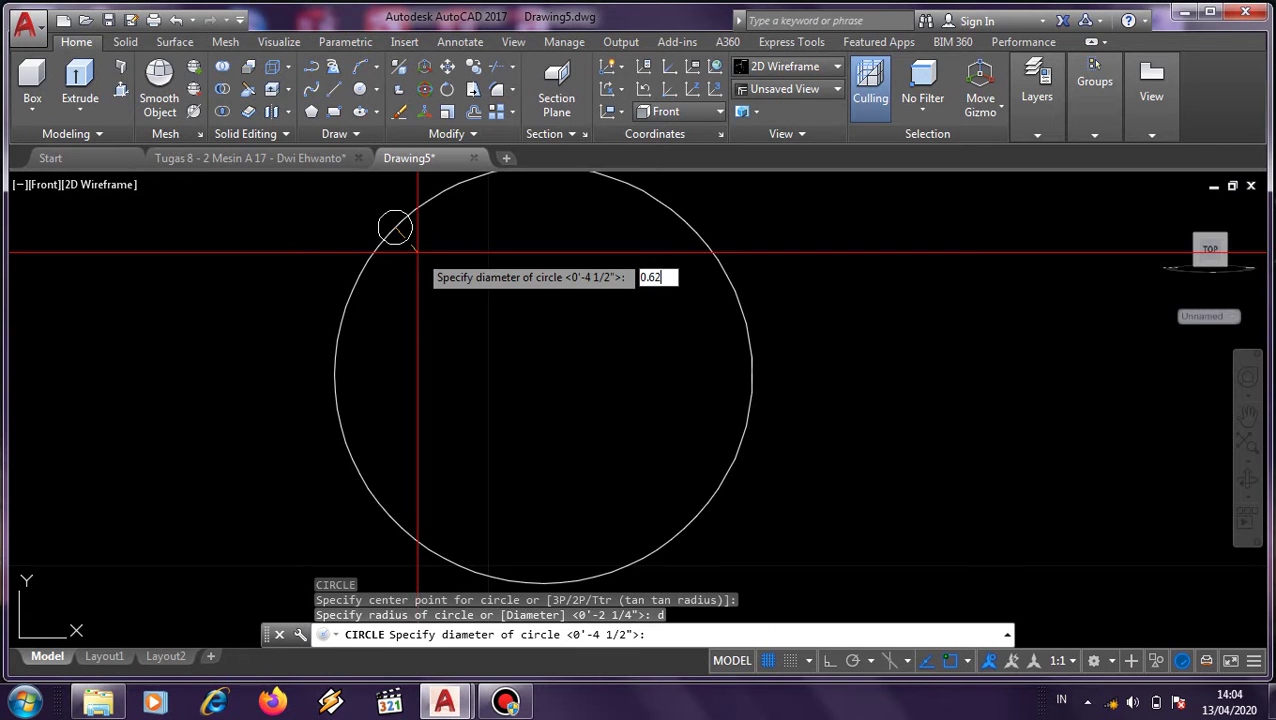
{"action": "key", "text": "Return"}
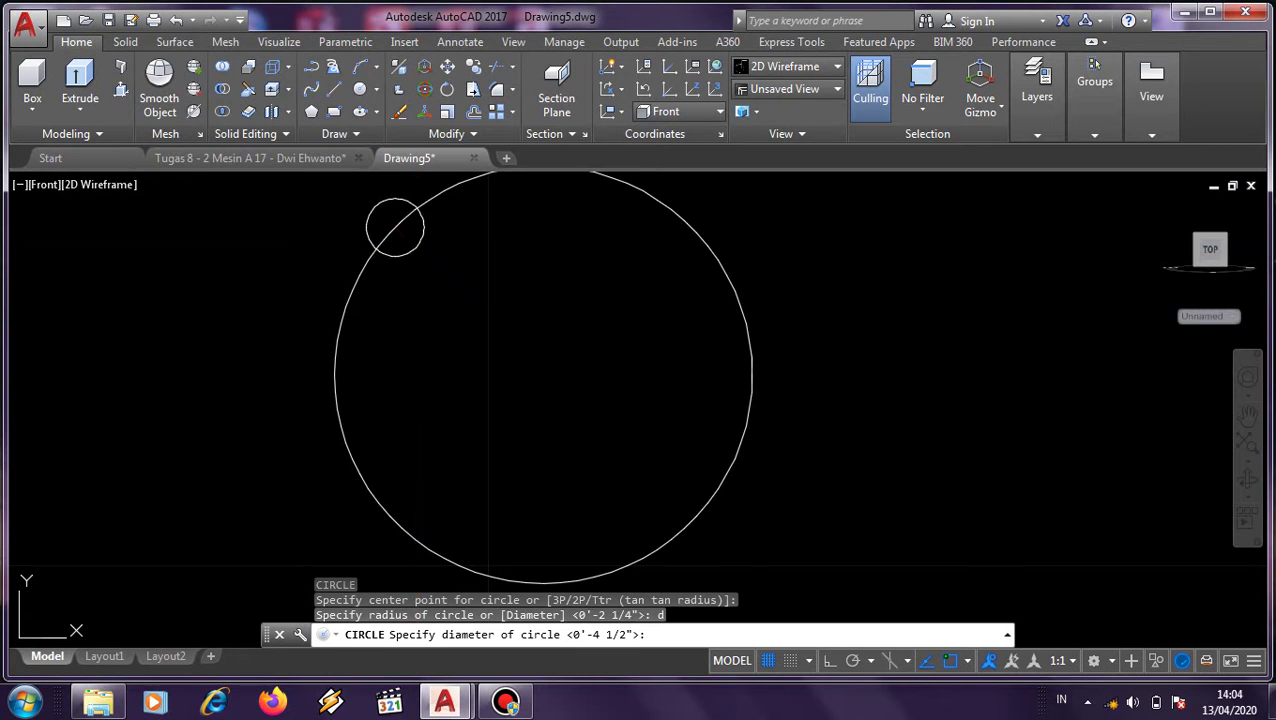
Step: Switch the workspace to Drafting & Annotation
{"action": "scroll", "coordinate": [451, 233], "scroll_direction": "down", "scroll_amount": 2}
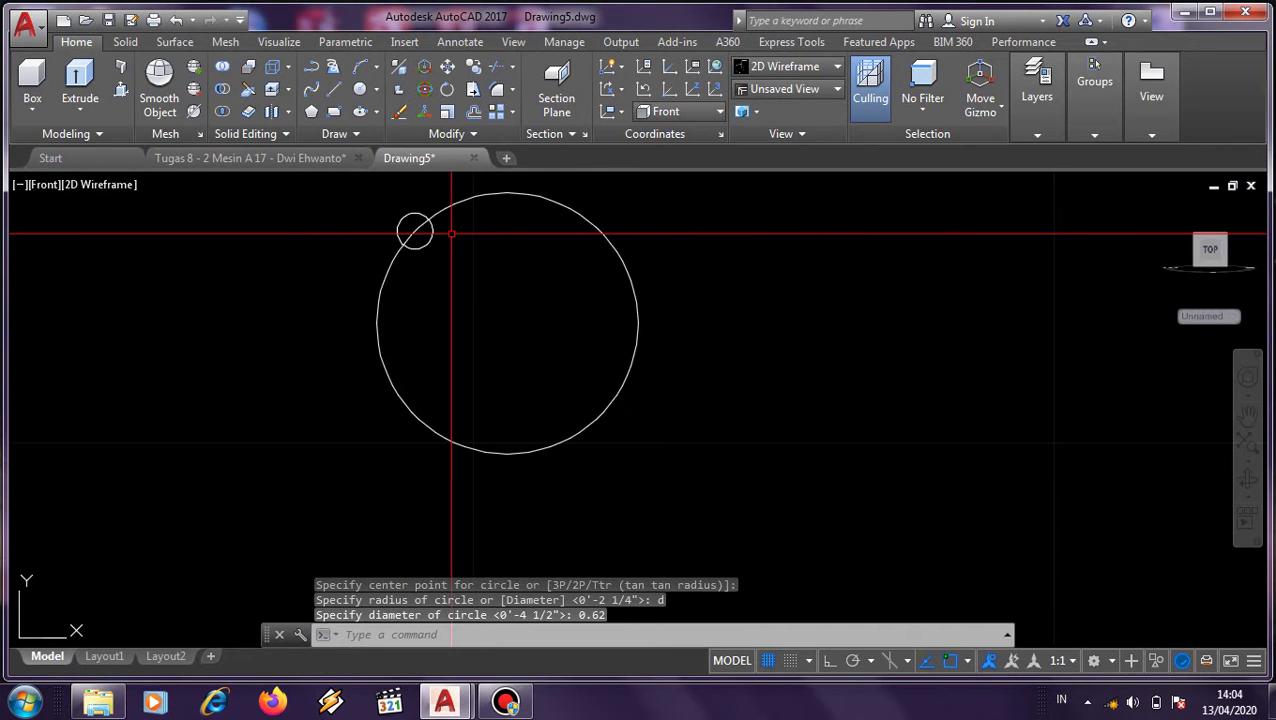
{"action": "left_click", "coordinate": [432, 232]}
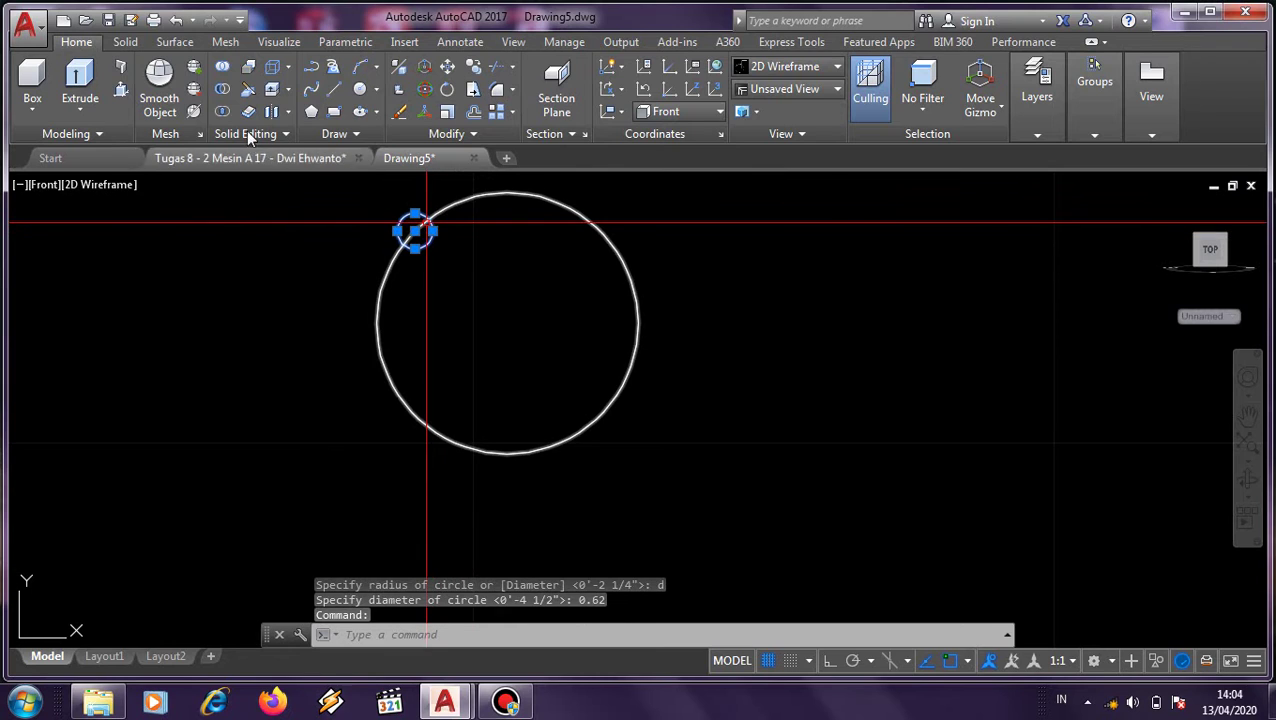
{"action": "left_click", "coordinate": [1093, 662]}
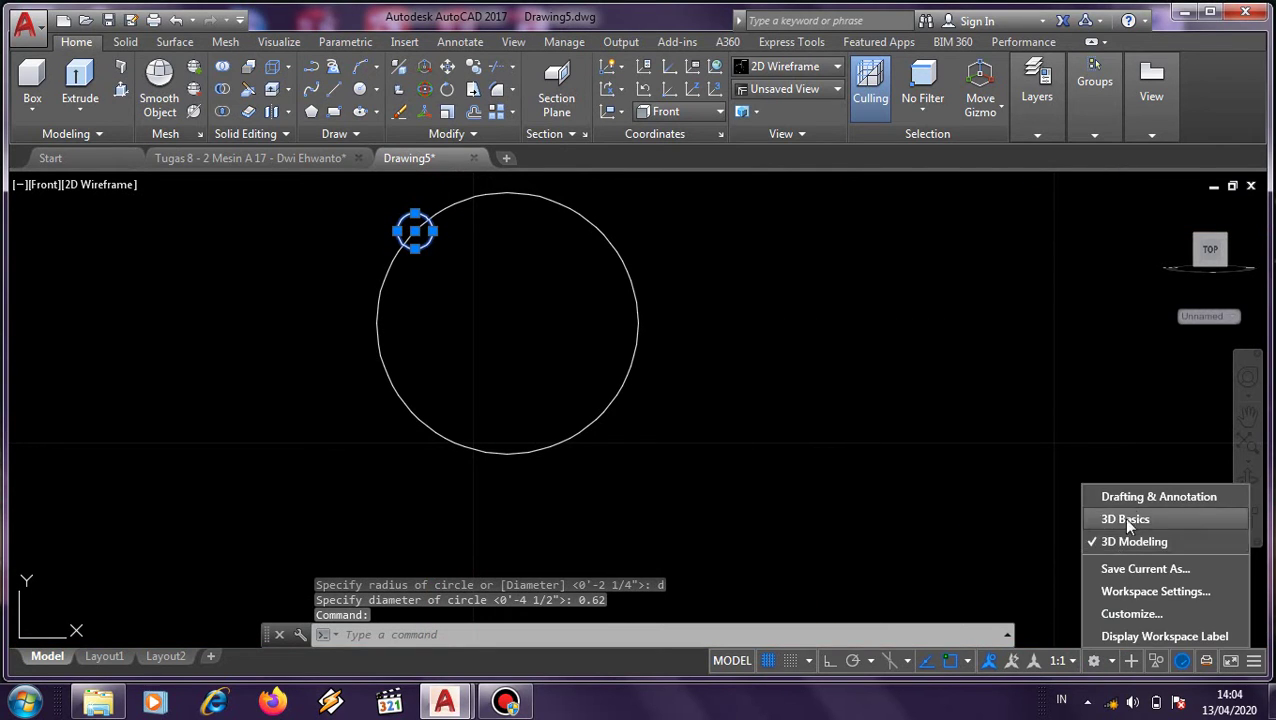
{"action": "left_click", "coordinate": [1135, 500]}
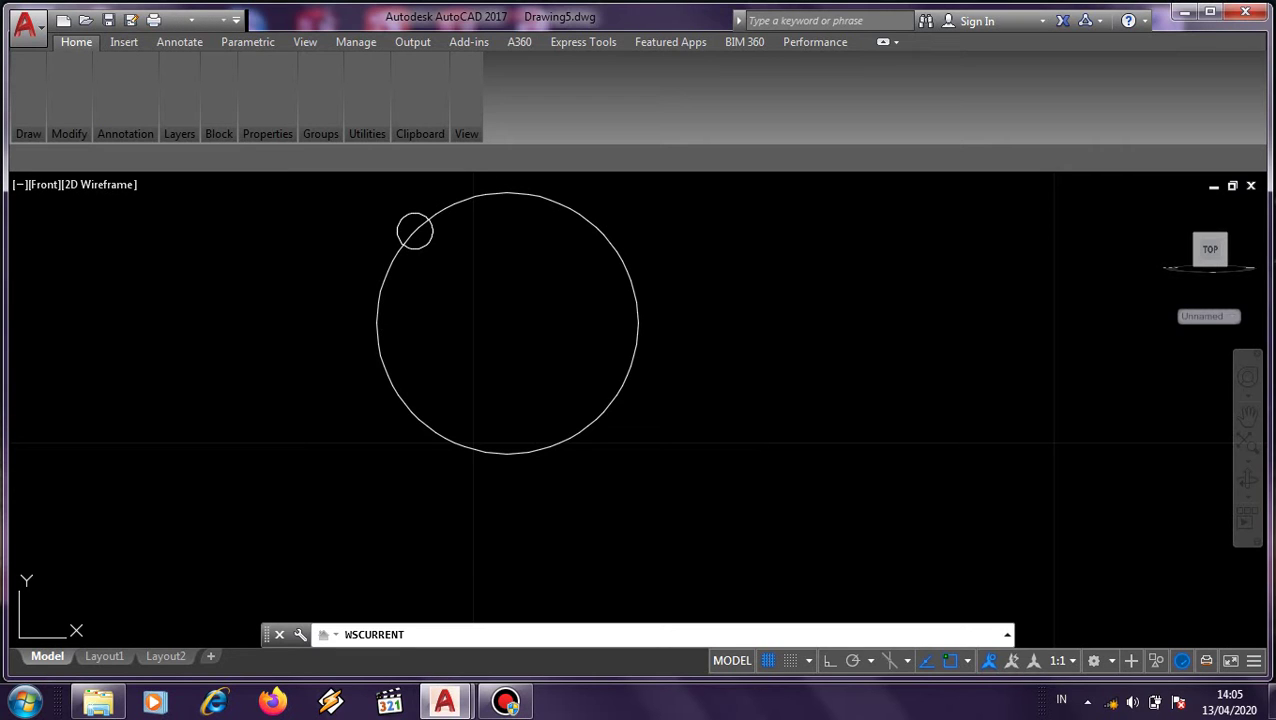
{"action": "key", "text": "Escape"}
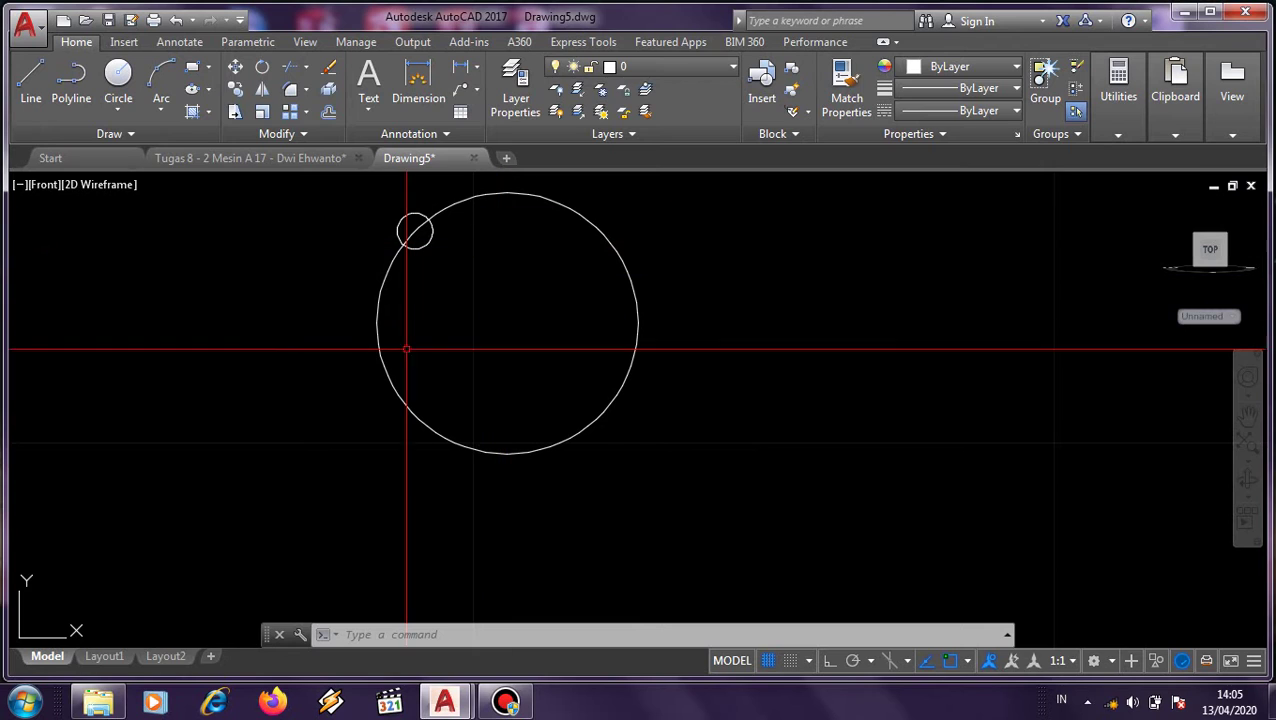
Step: Create a polar array of the small circle around the large circle's centre with 4 items over 360 degrees
{"action": "left_click", "coordinate": [306, 113]}
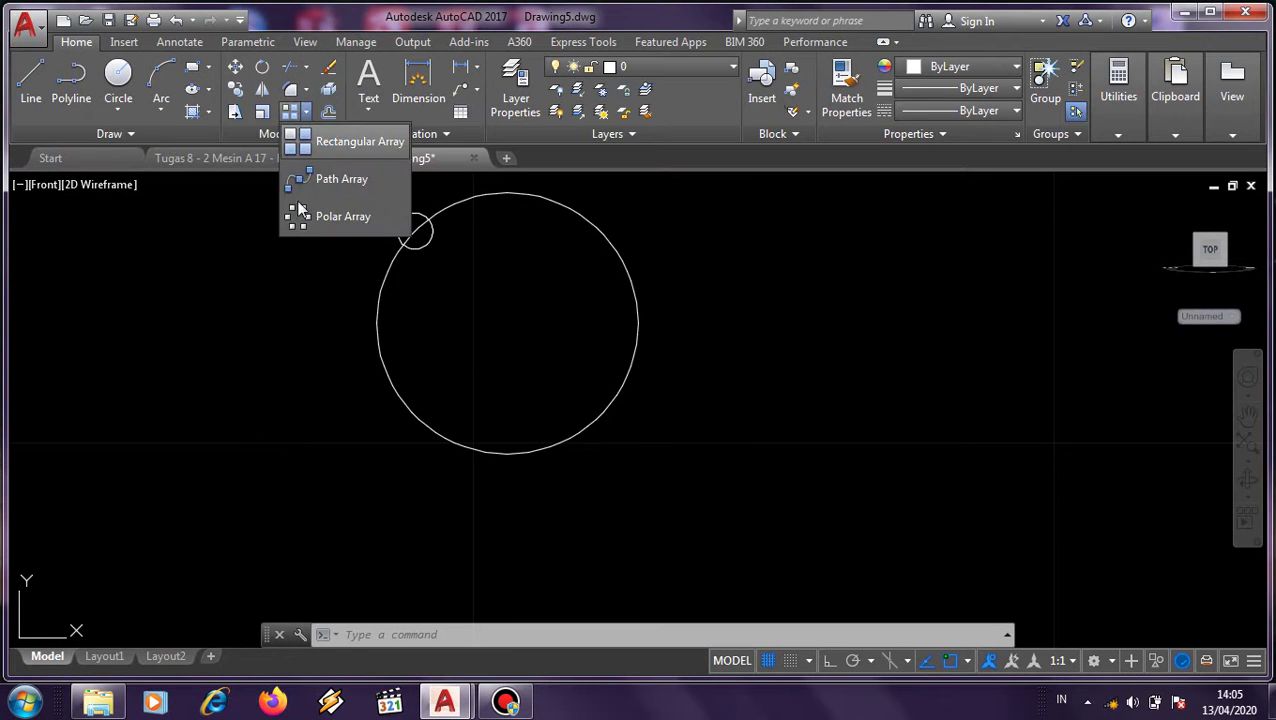
{"action": "left_click", "coordinate": [302, 212]}
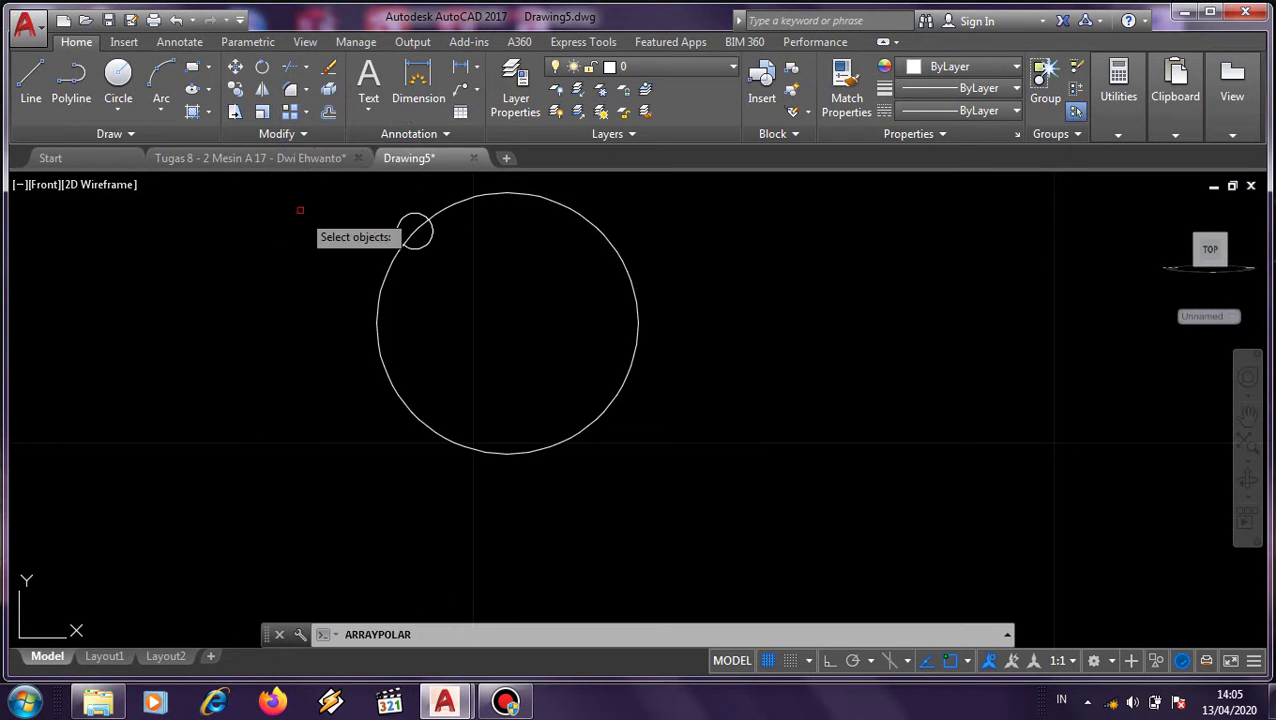
{"action": "left_click", "coordinate": [413, 247]}
{"action": "key", "text": "Return"}
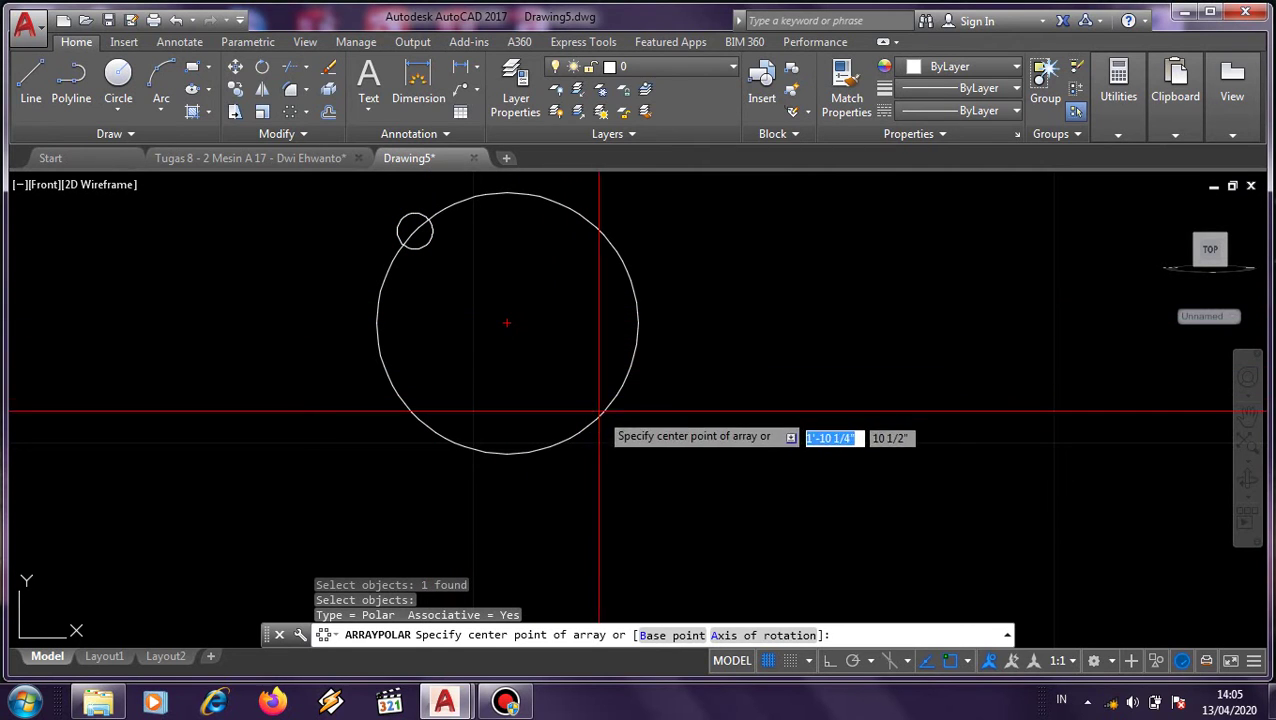
{"action": "left_click", "coordinate": [507, 322]}
{"action": "left_click", "coordinate": [507, 322]}
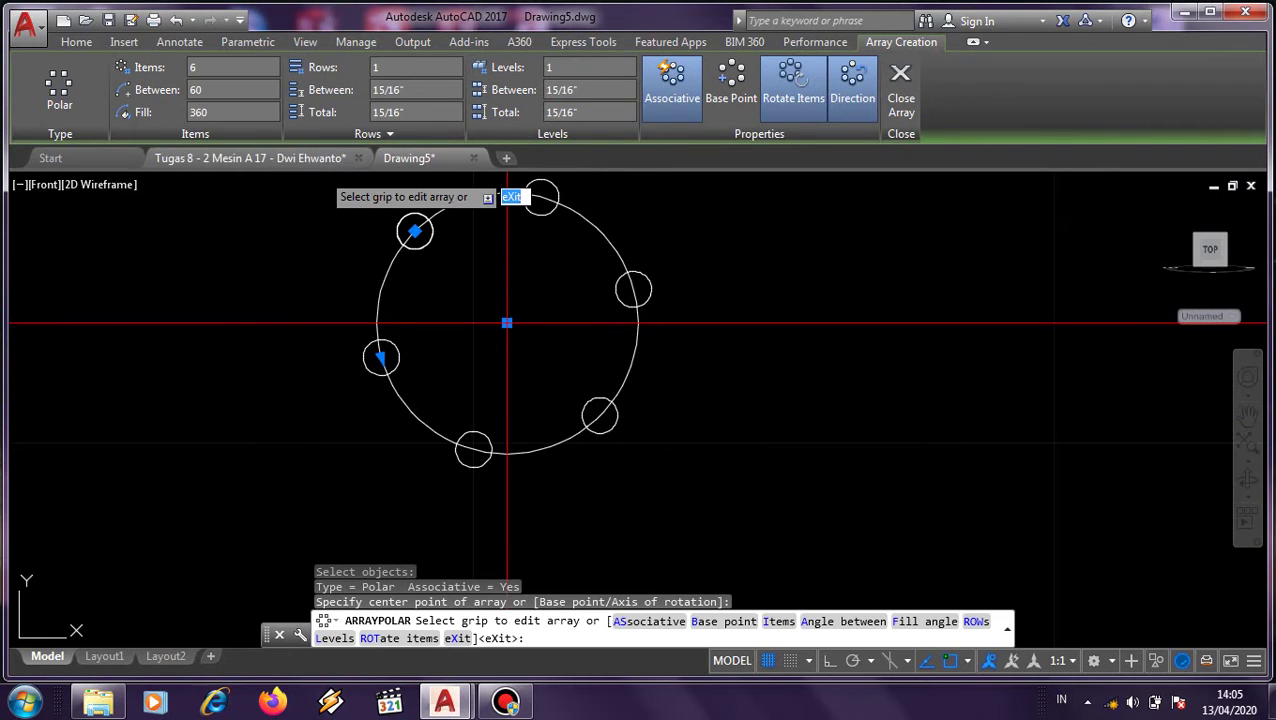
{"action": "left_click", "coordinate": [203, 67]}
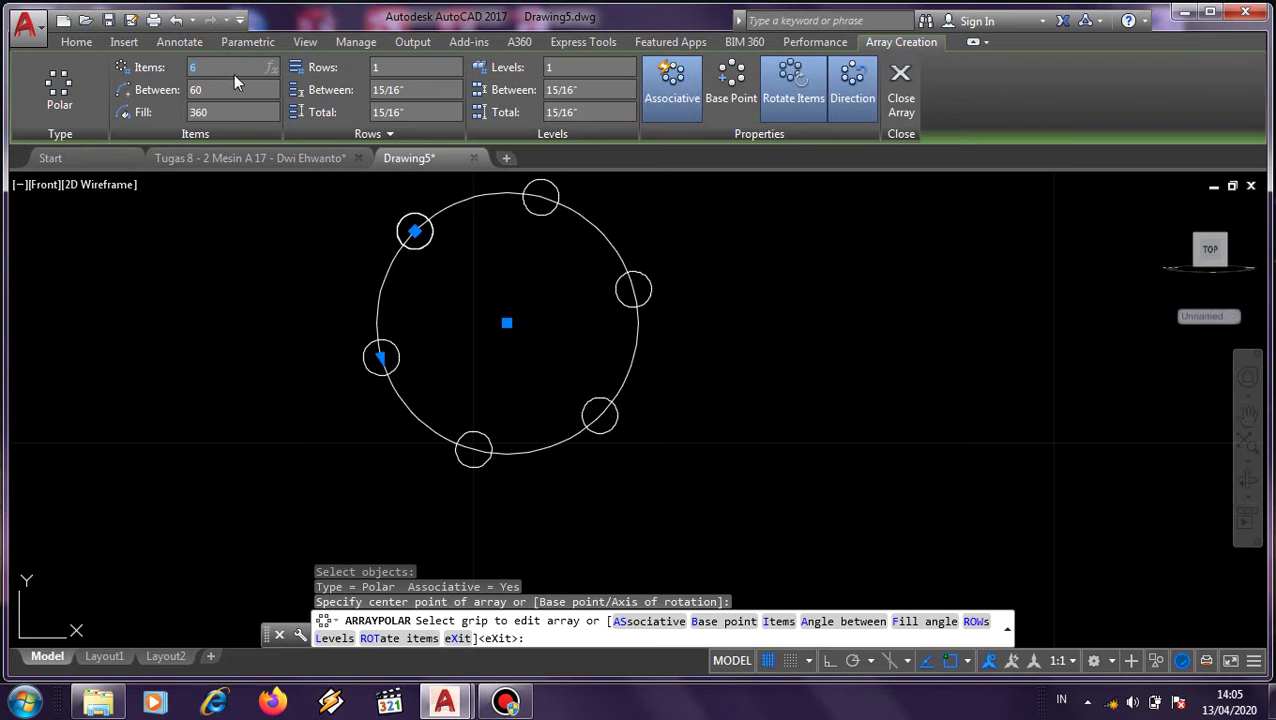
{"action": "type", "text": "4"}
{"action": "left_click", "coordinate": [899, 86]}
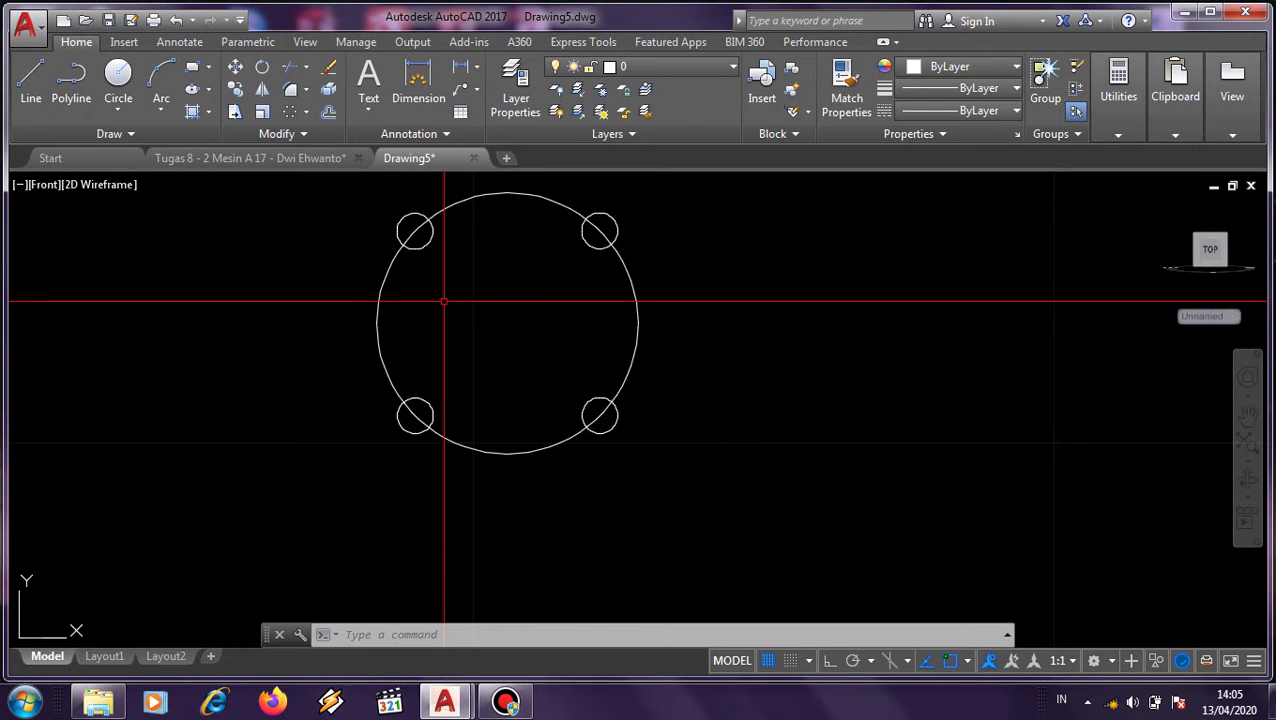
Step: Draw a circle of 0.88 inch radius concentric with the upper-left small circle
{"action": "type", "text": "c"}
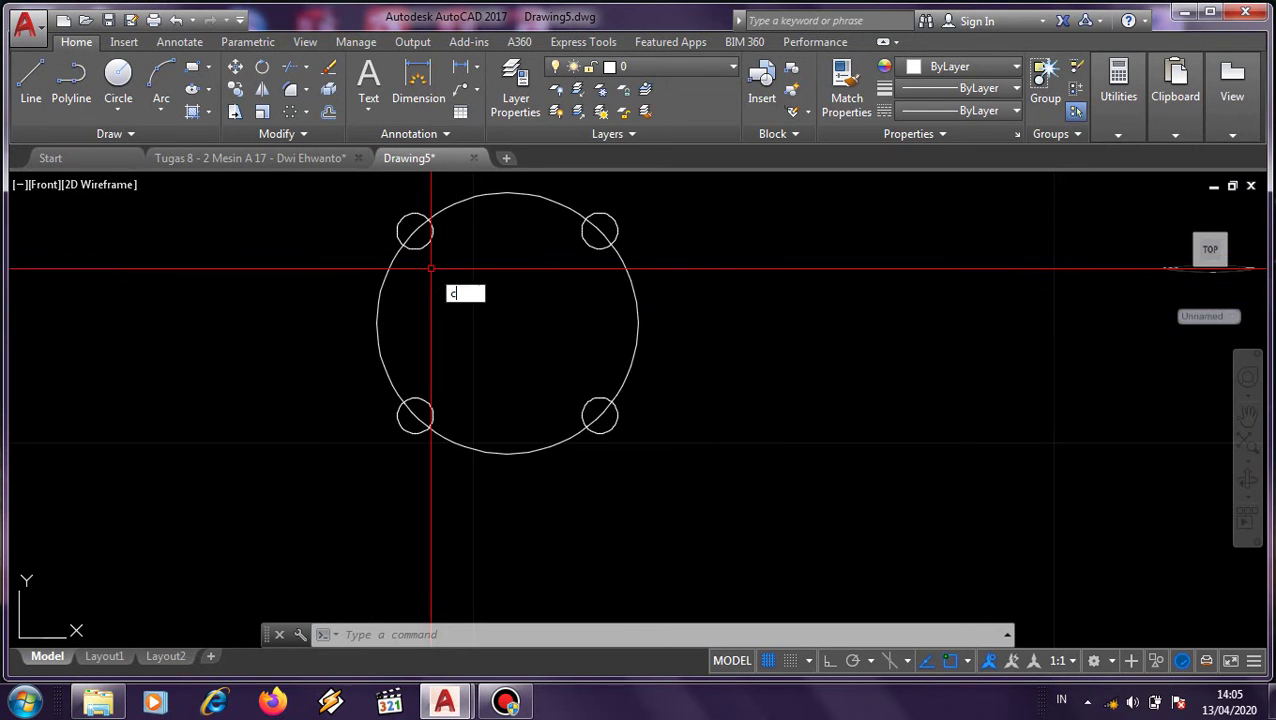
{"action": "key", "text": "Return"}
{"action": "left_click", "coordinate": [506, 322]}
{"action": "left_click", "coordinate": [414, 231]}
{"action": "key", "text": "Return"}
{"action": "left_click", "coordinate": [414, 231]}
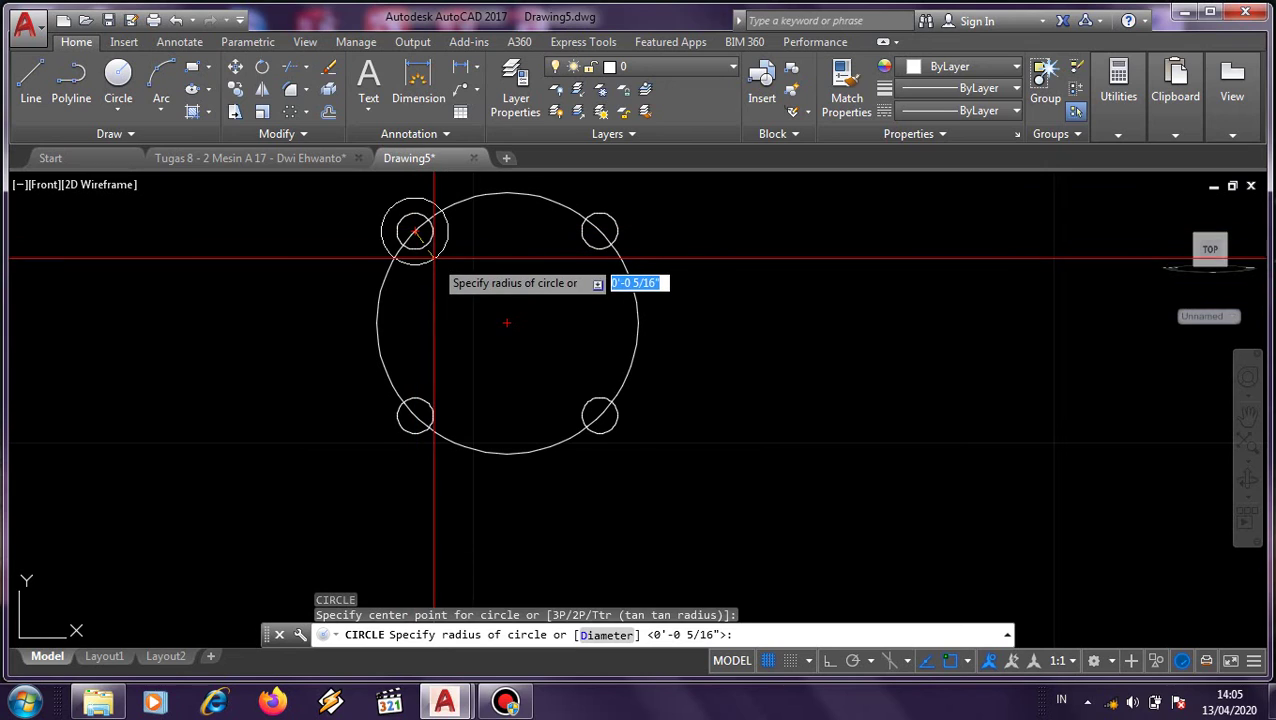
{"action": "type", "text": "0.88"}
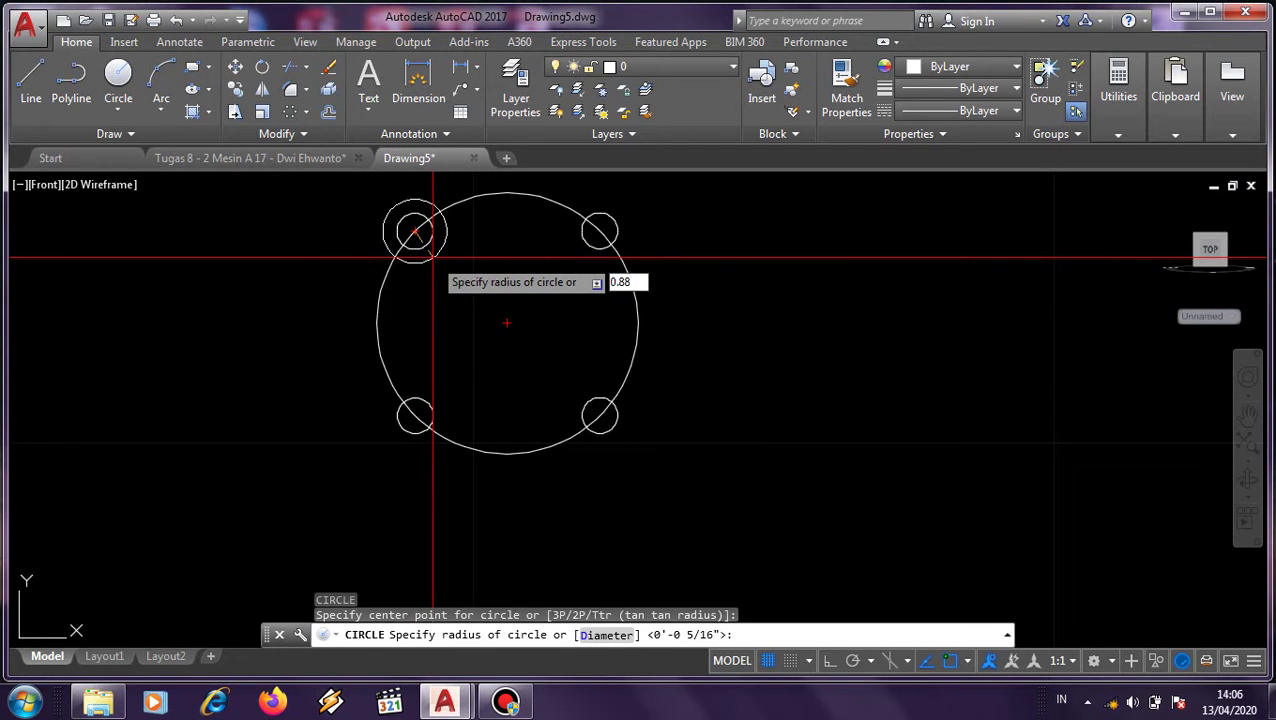
{"action": "key", "text": "Return"}
Step: Copy the 0.88-inch-radius circle from its centre onto the centres of the other three small circles
{"action": "left_click", "coordinate": [447, 264]}
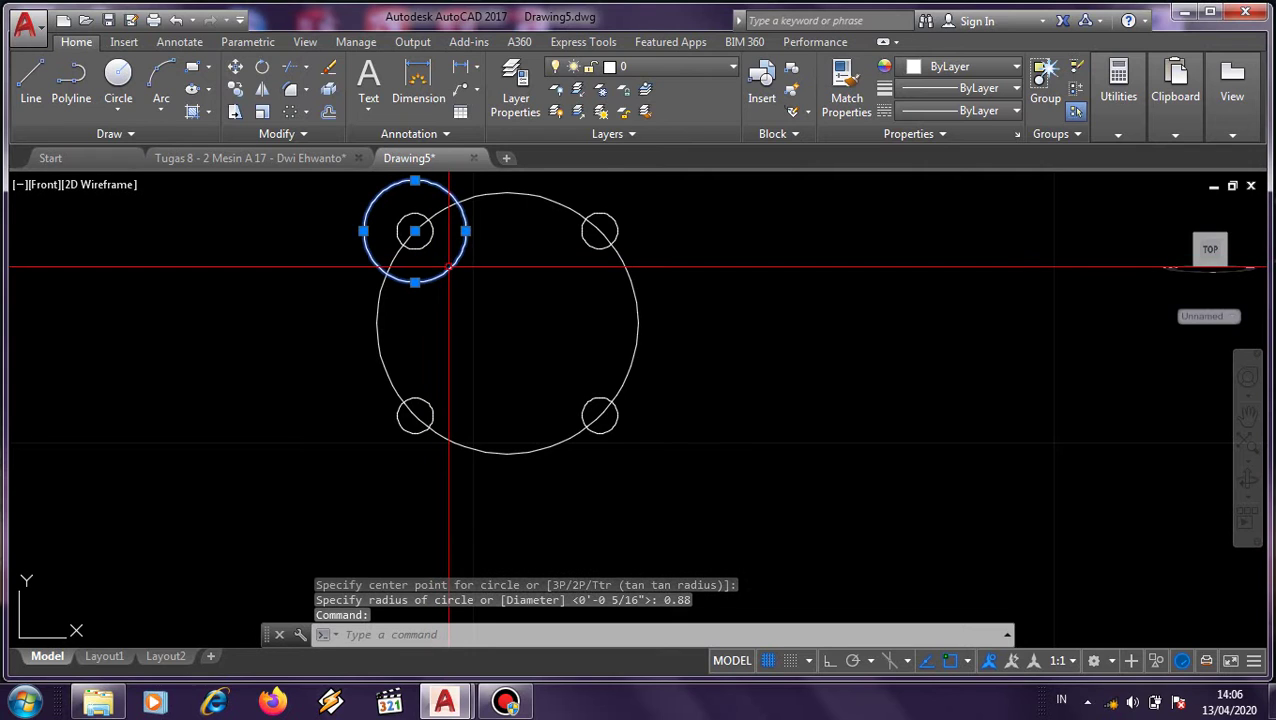
{"action": "type", "text": "co"}
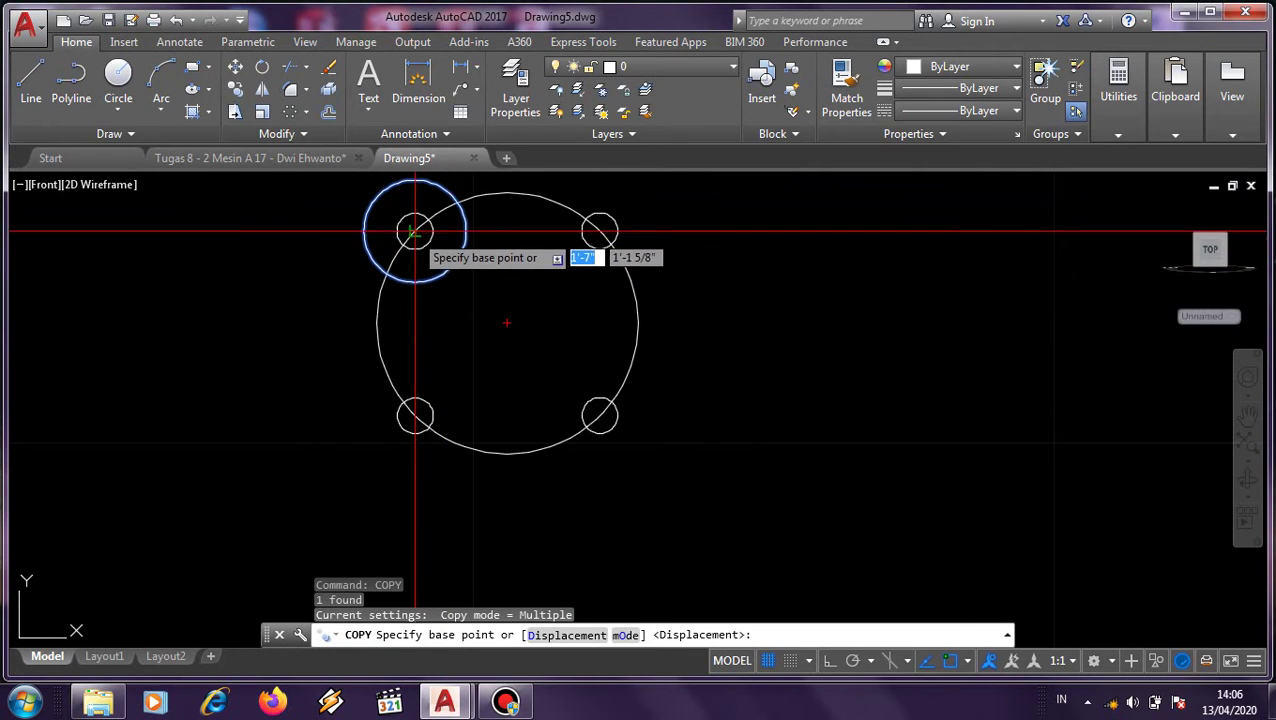
{"action": "left_click", "coordinate": [415, 232]}
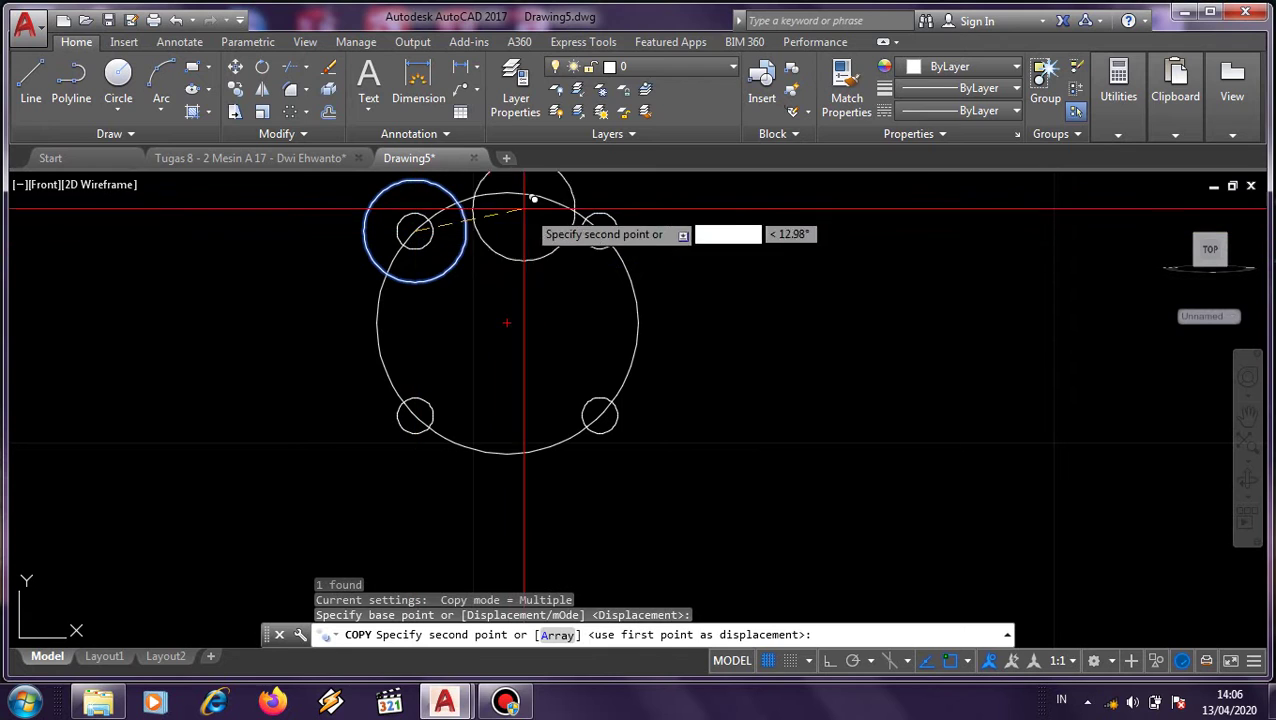
{"action": "left_click", "coordinate": [600, 232]}
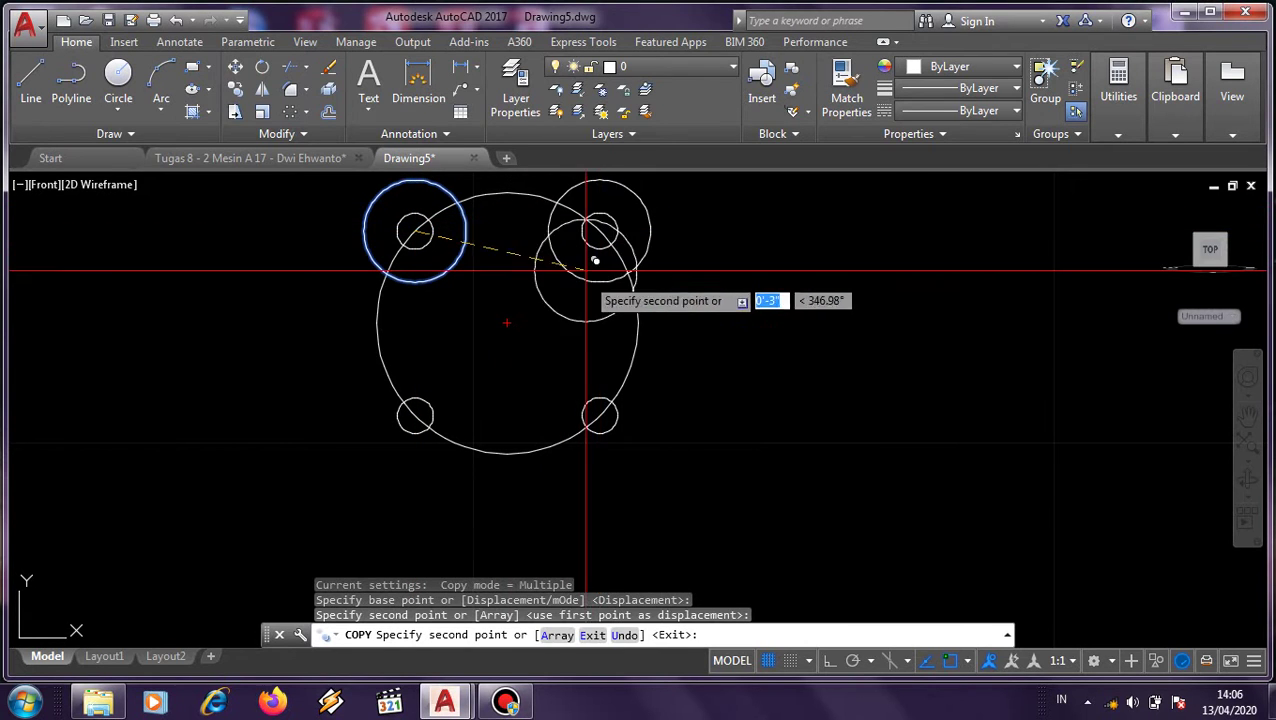
{"action": "left_click", "coordinate": [600, 415]}
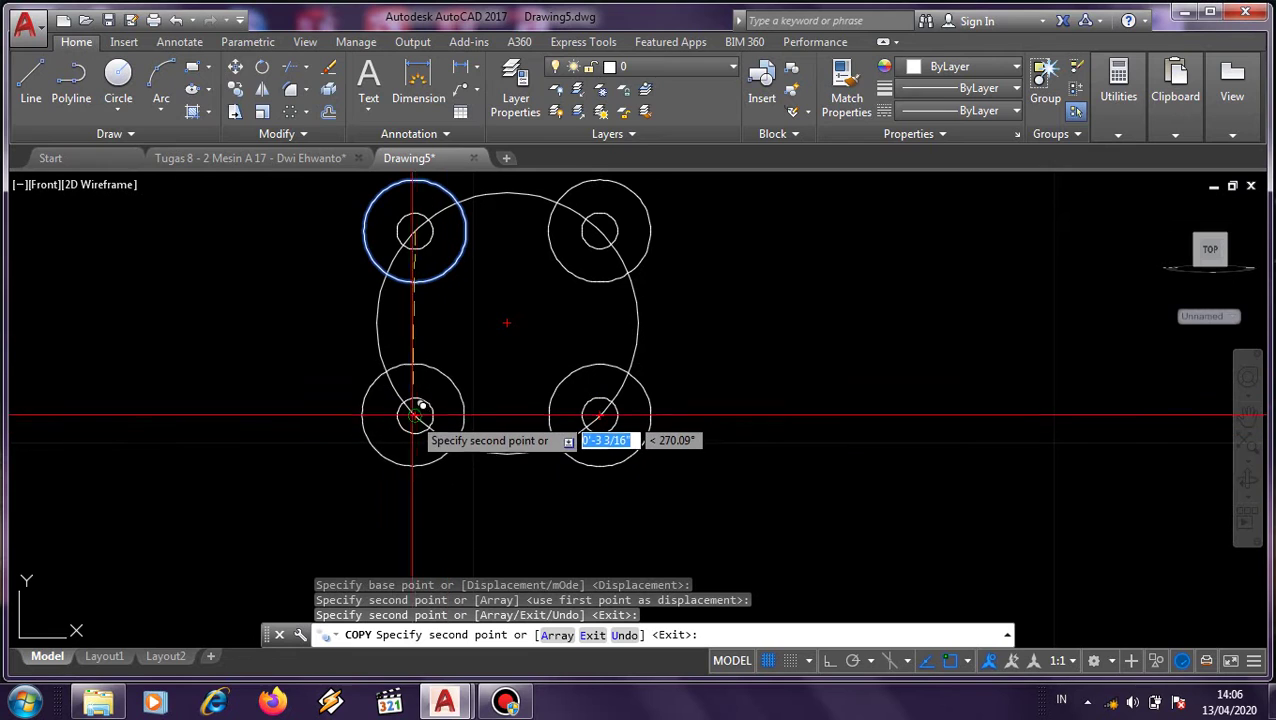
{"action": "left_click", "coordinate": [415, 415]}
{"action": "key", "text": "Escape"}
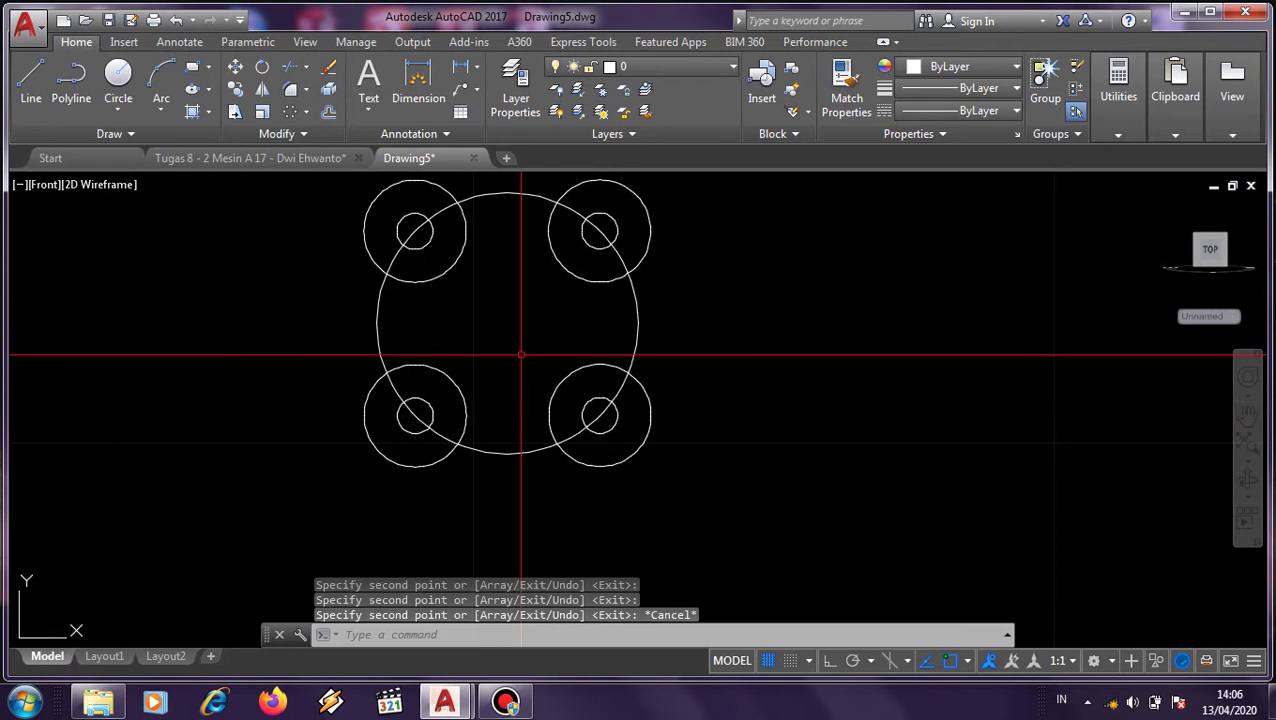
{"action": "left_click", "coordinate": [161, 100]}
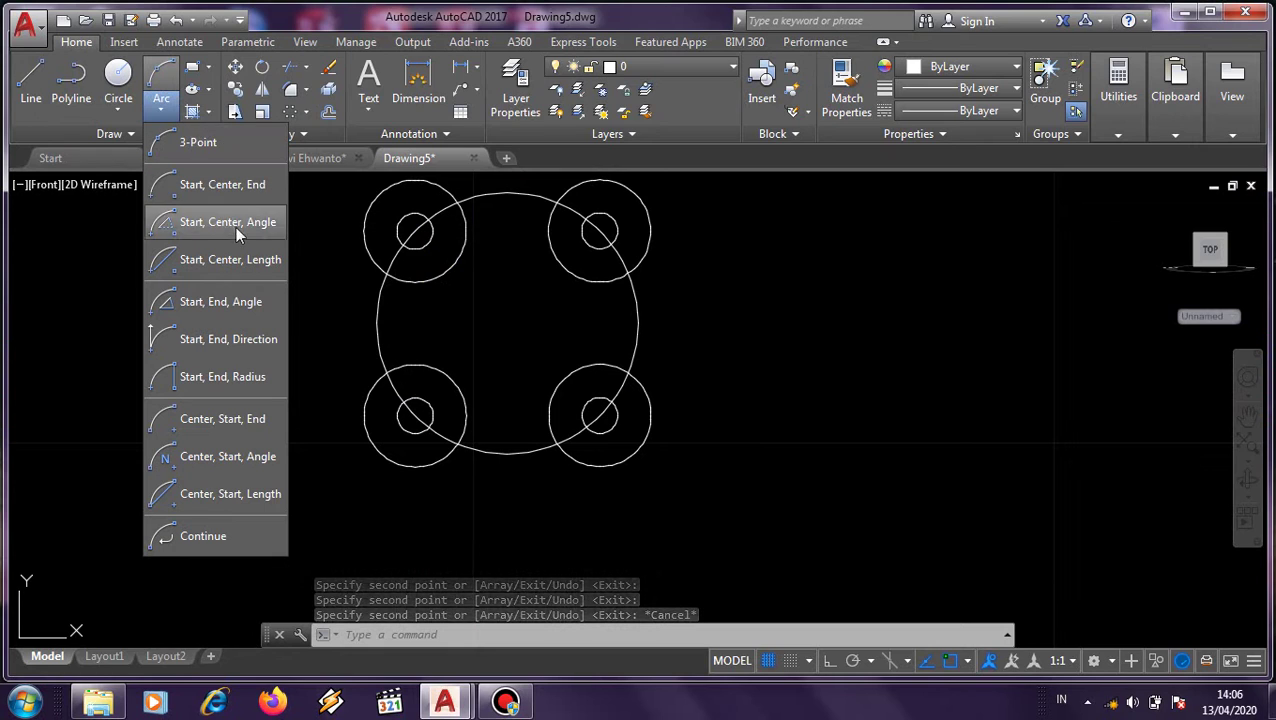
{"action": "left_click", "coordinate": [214, 374]}
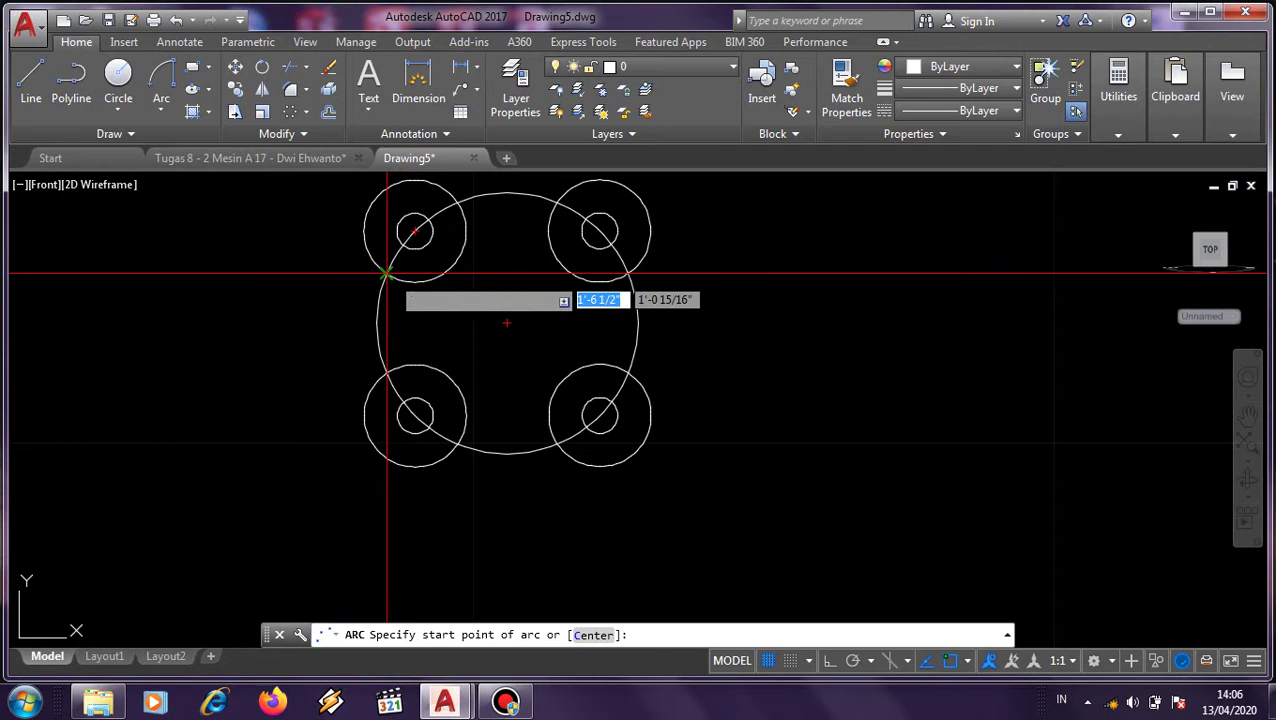
{"action": "left_click", "coordinate": [387, 271]}
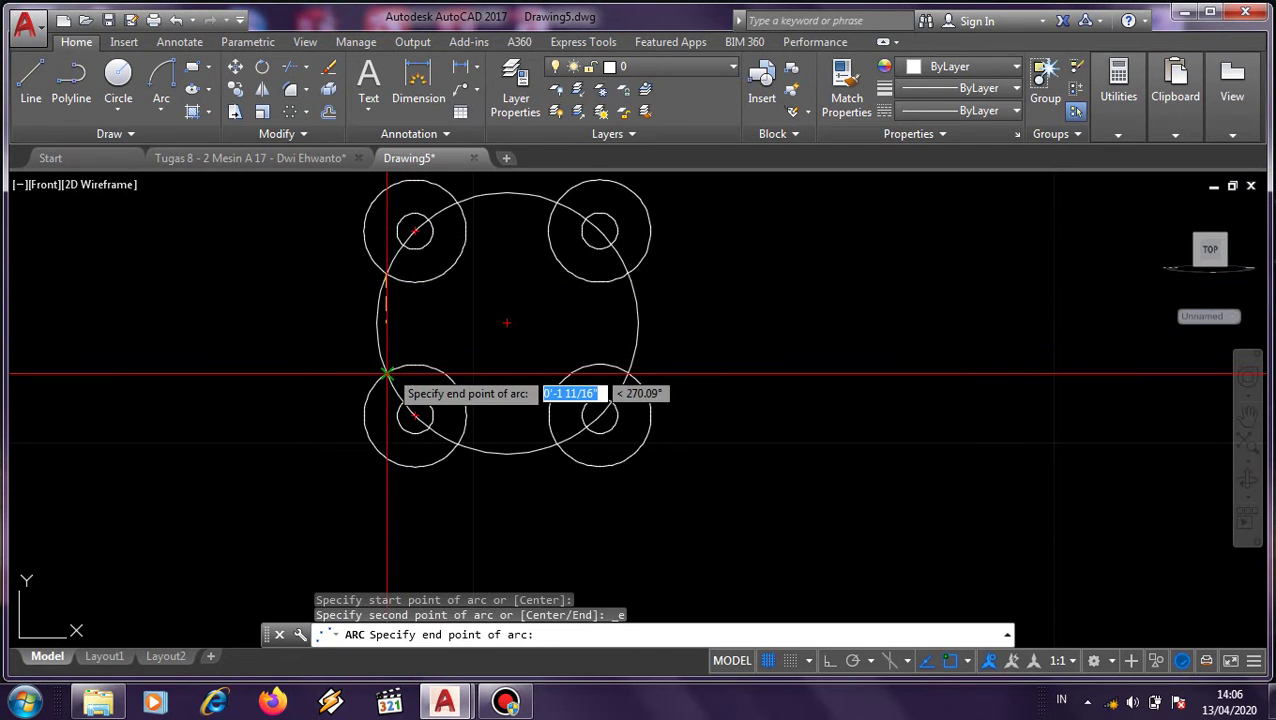
{"action": "left_click", "coordinate": [387, 372]}
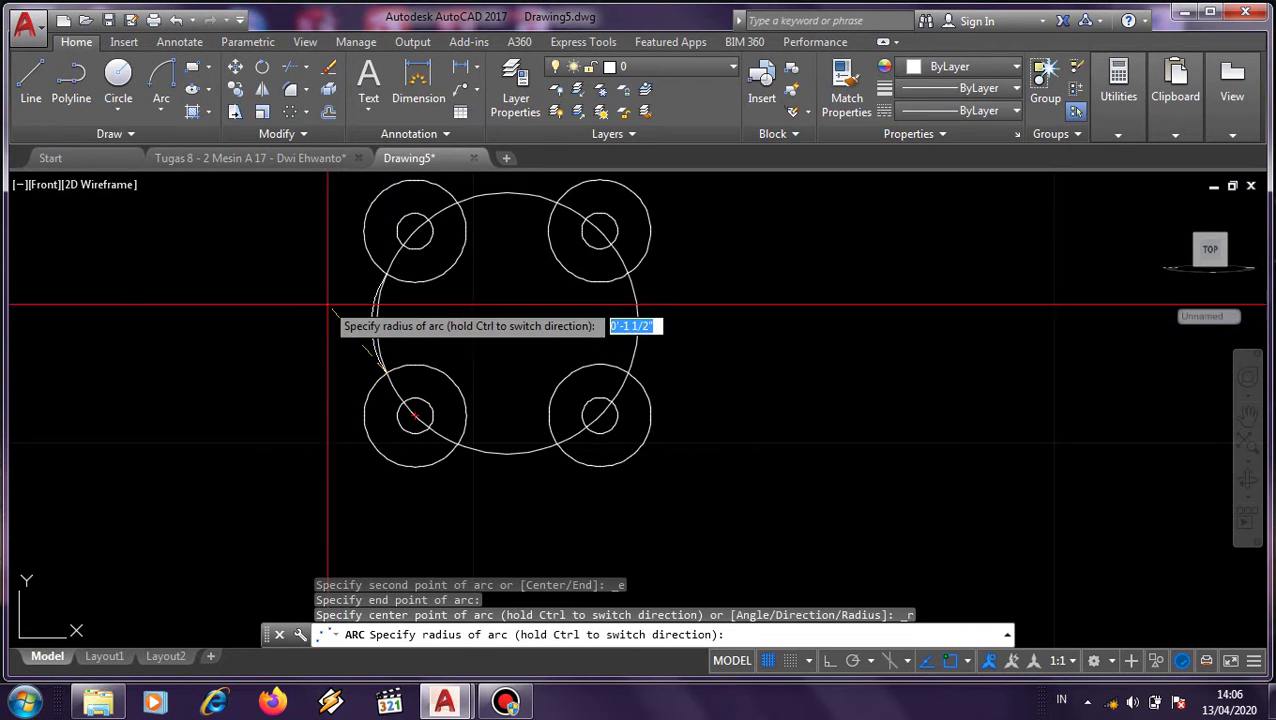
{"action": "key", "text": "Escape"}
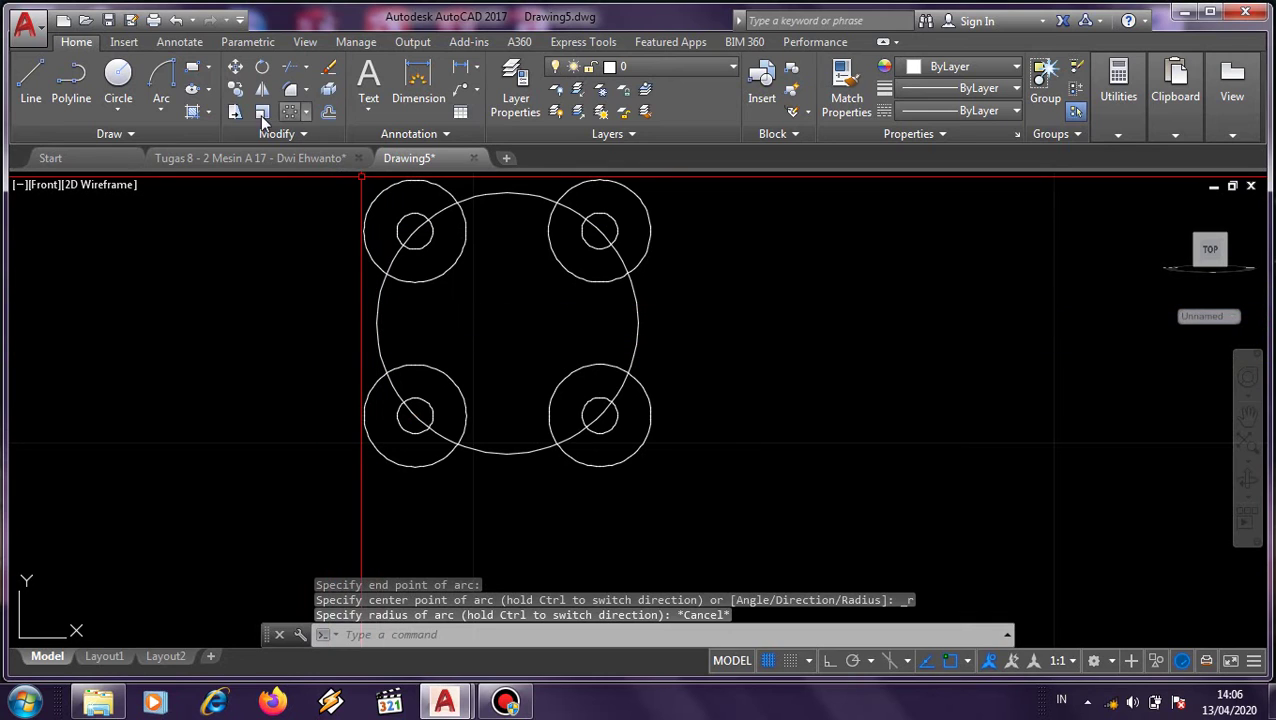
Step: Draw a Start, End, Radius arc of 1 inch radius from the lower-left to the upper-left outer circle, at their outer intersections with the large circle
{"action": "left_click", "coordinate": [160, 78]}
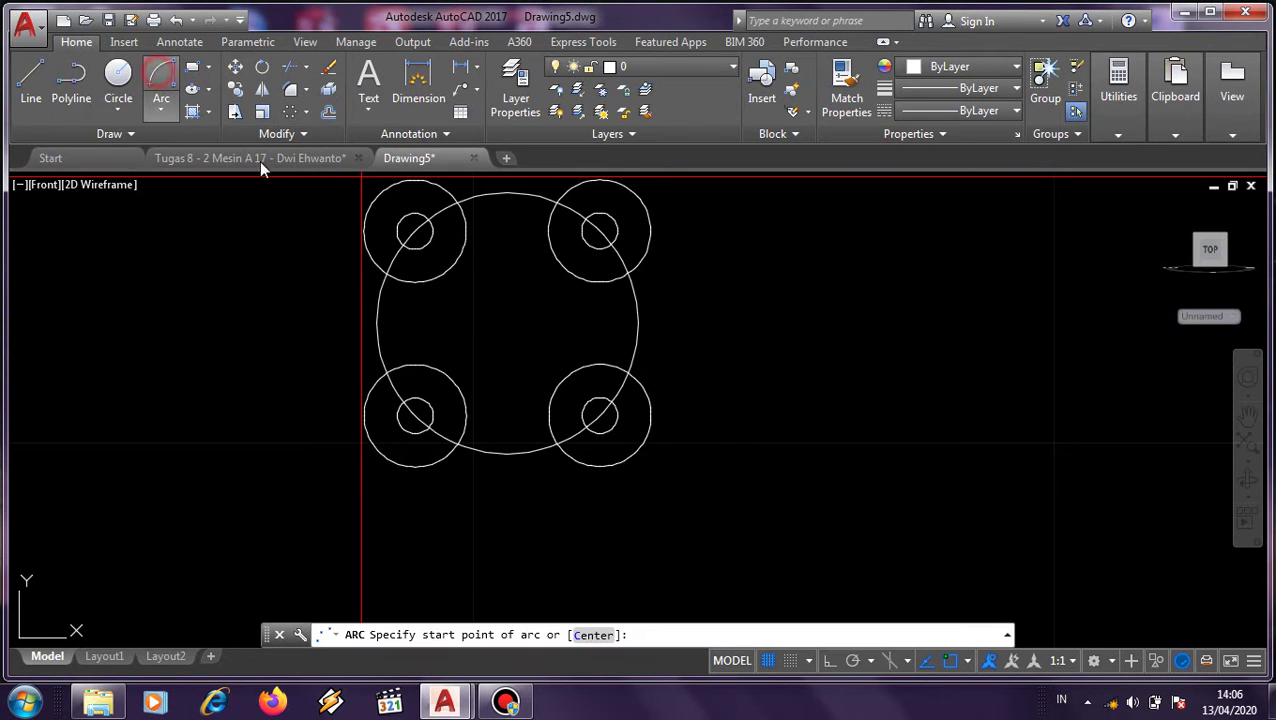
{"action": "left_click", "coordinate": [388, 373]}
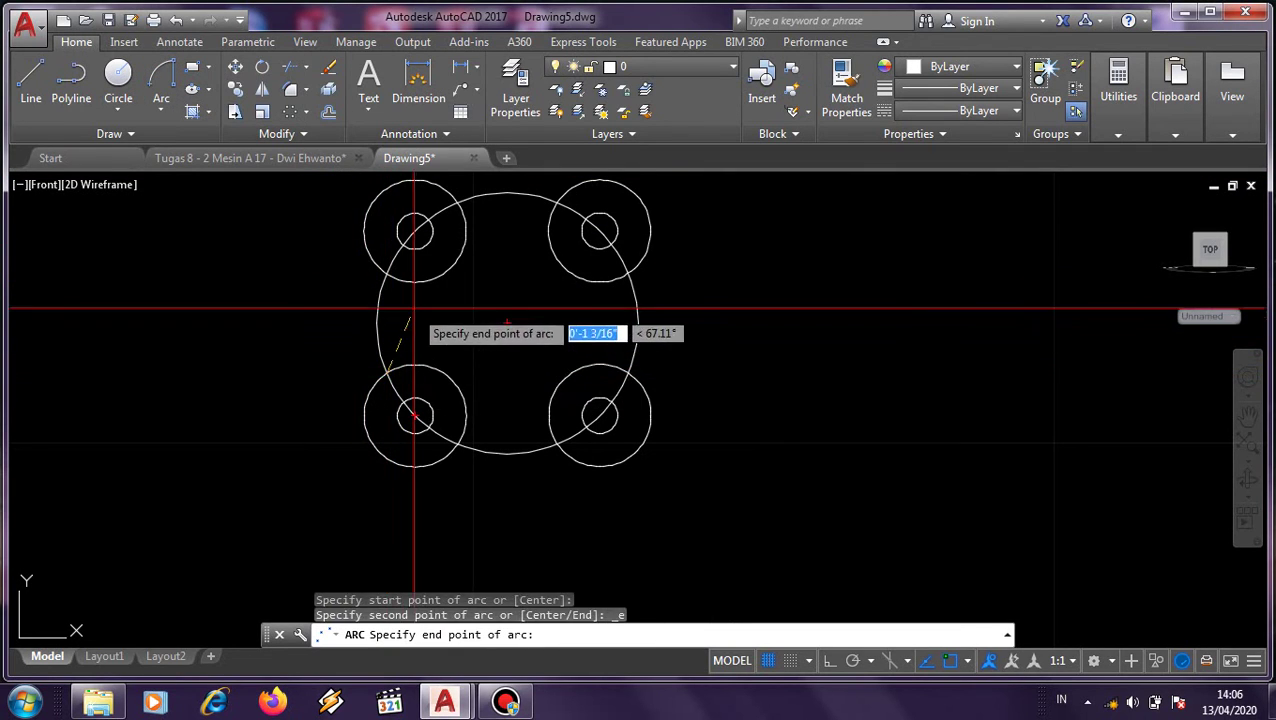
{"action": "left_click", "coordinate": [388, 270]}
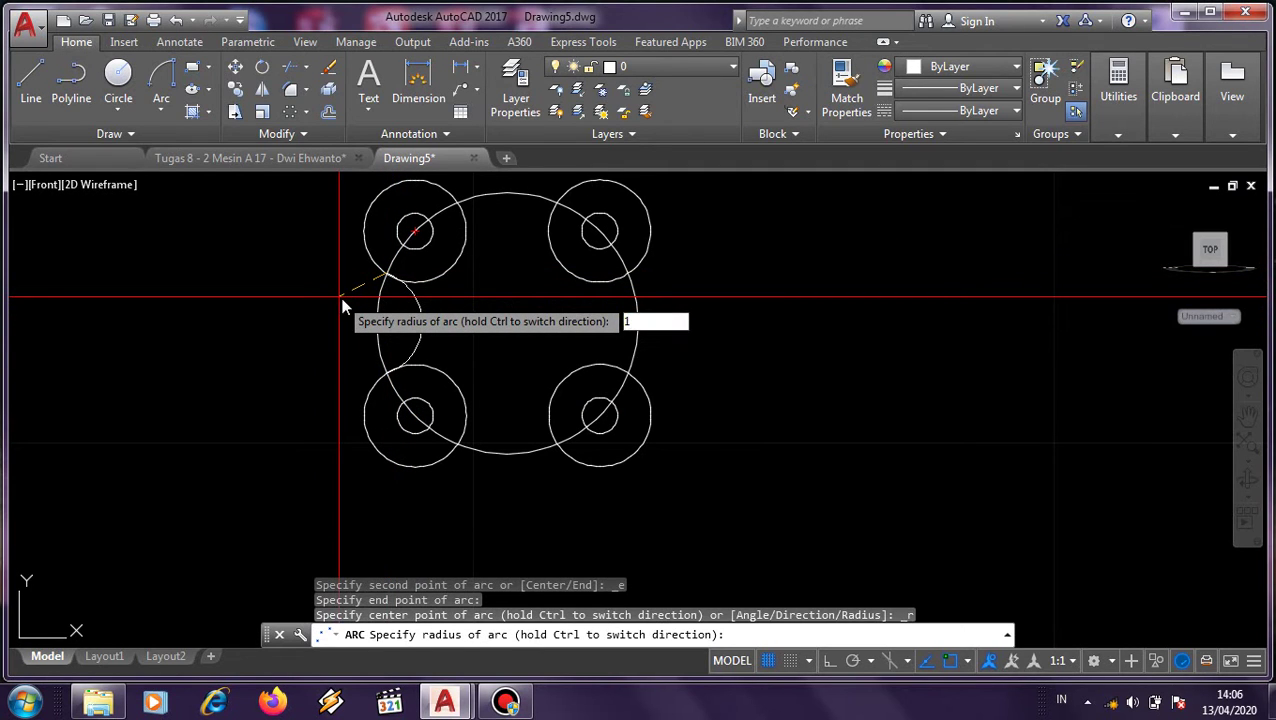
{"action": "key", "text": "Return"}
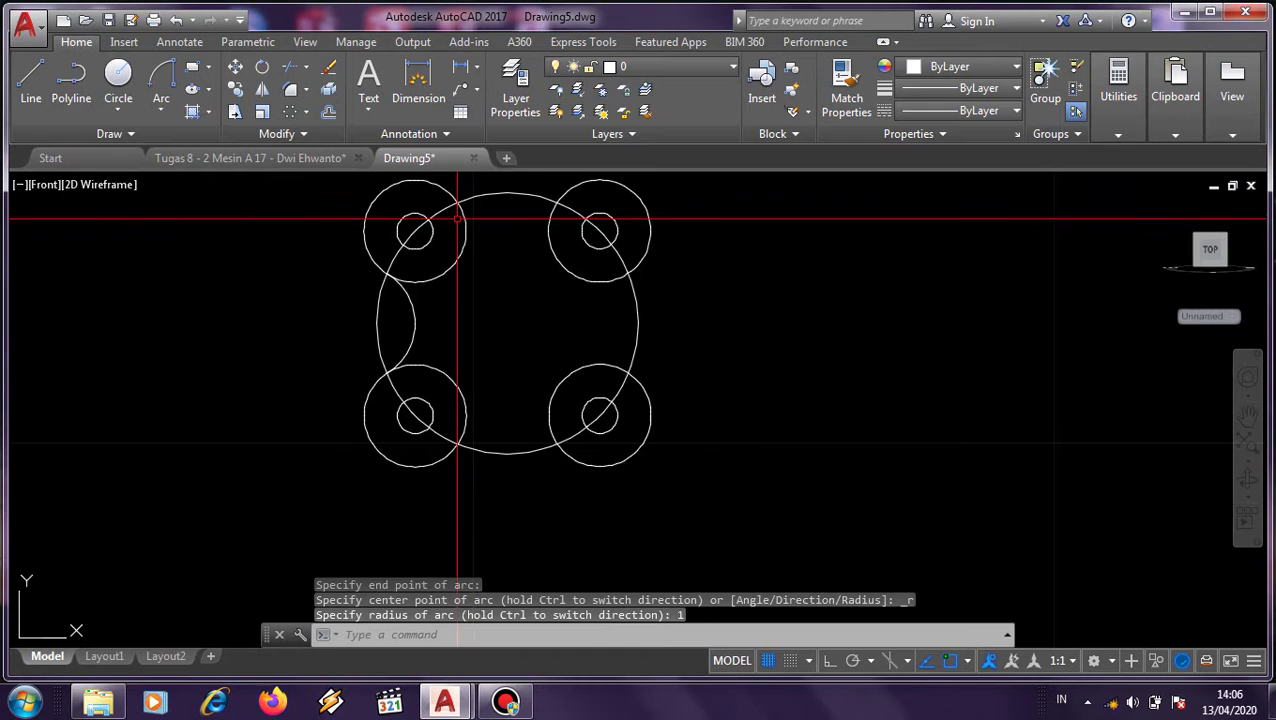
{"action": "key", "text": "Return"}
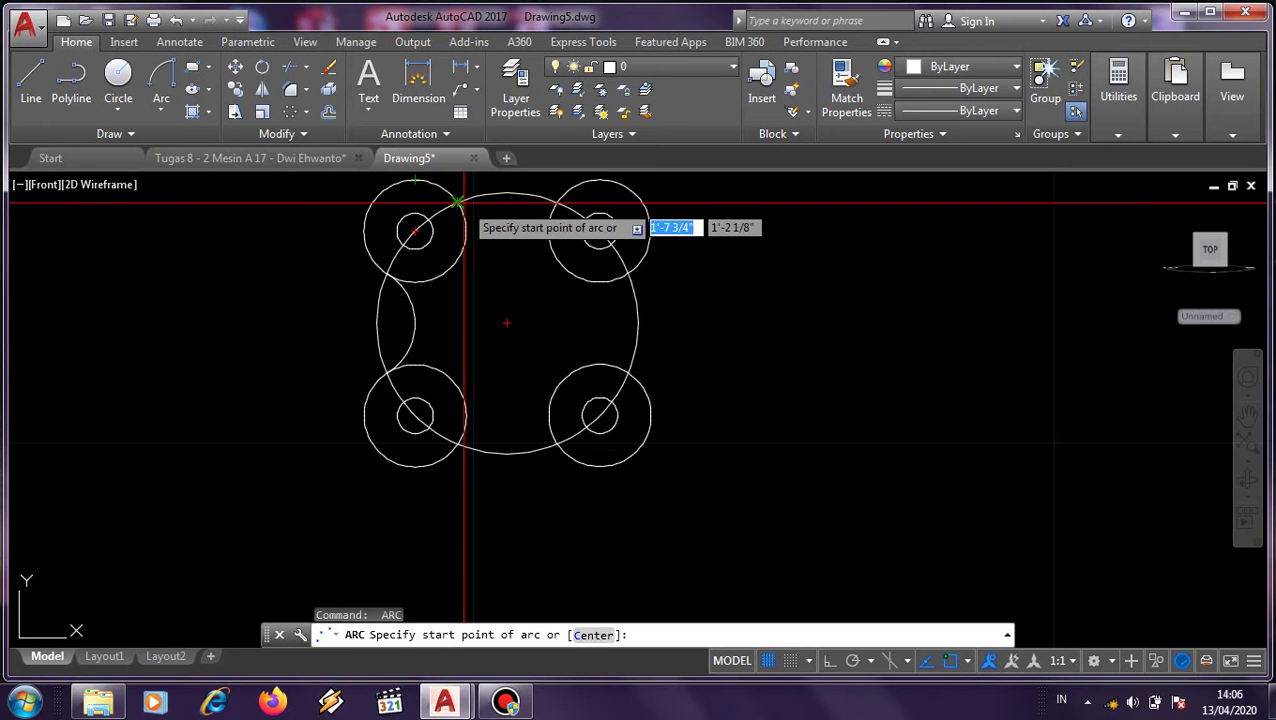
{"action": "left_click", "coordinate": [457, 203]}
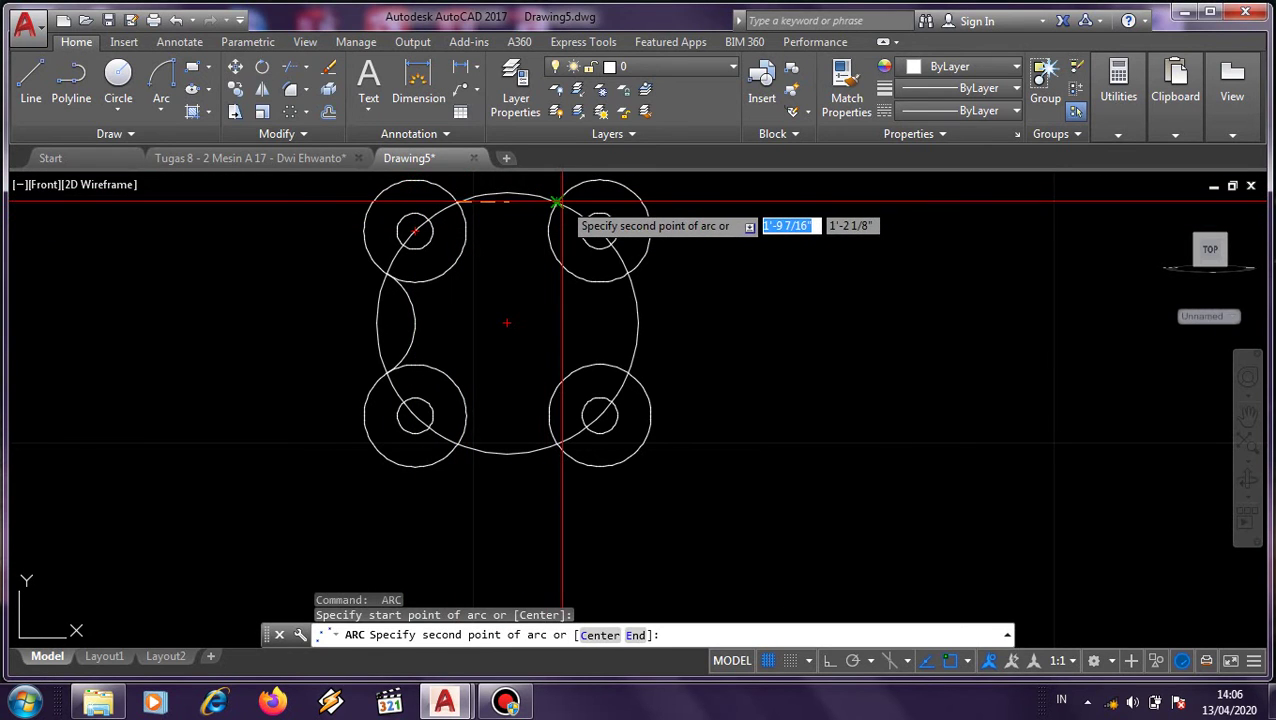
{"action": "left_click", "coordinate": [557, 203]}
{"action": "scroll", "coordinate": [515, 230], "scroll_direction": "up", "scroll_amount": 3}
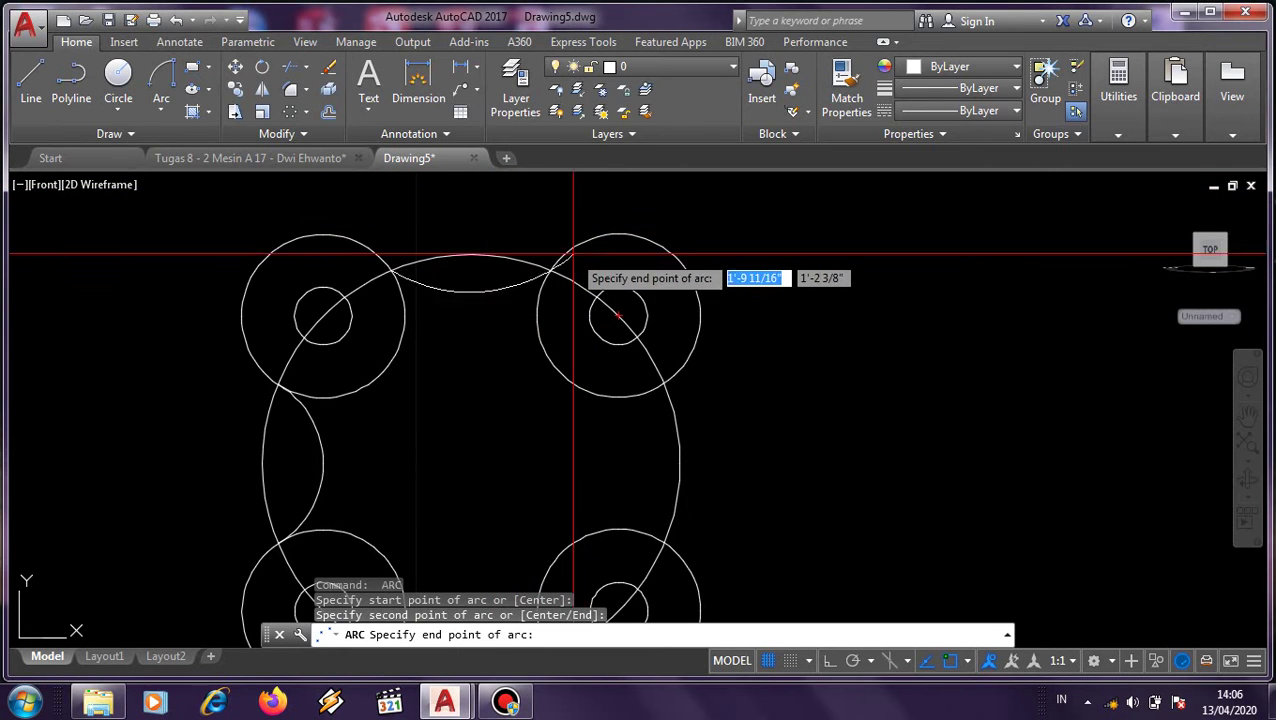
{"action": "key", "text": "Escape"}
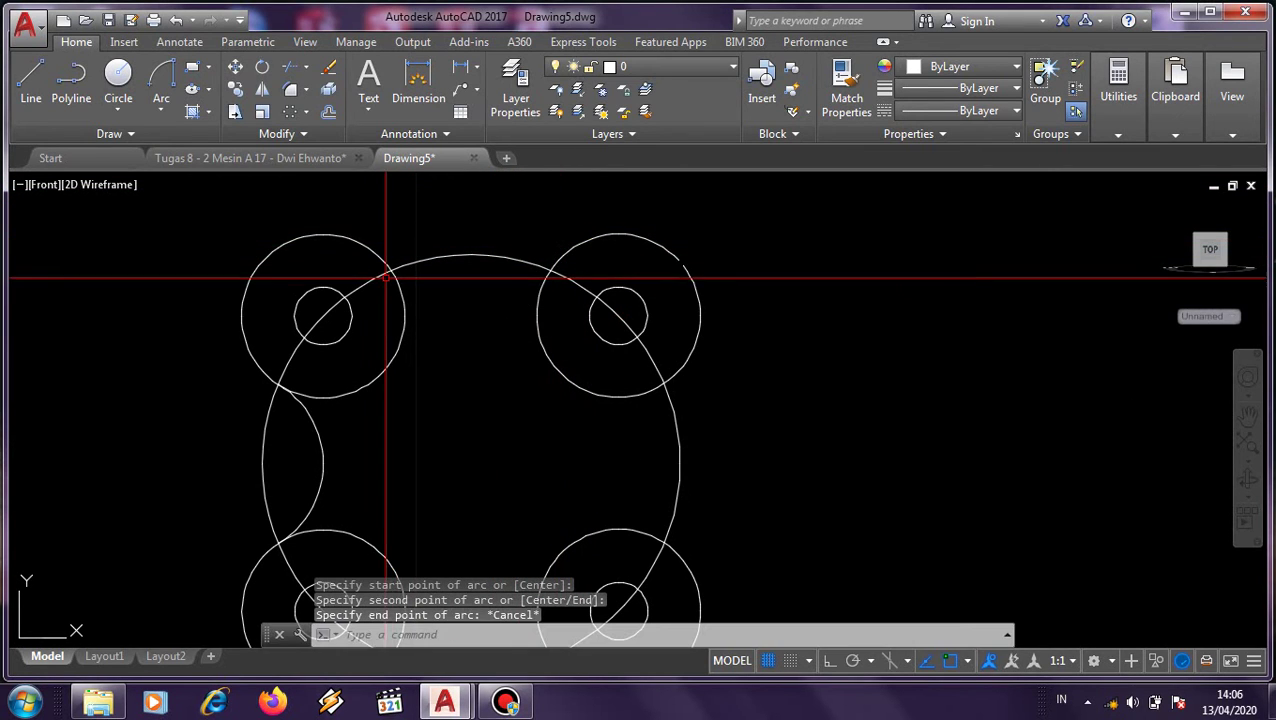
{"action": "key", "text": "Return"}
{"action": "left_click", "coordinate": [390, 269]}
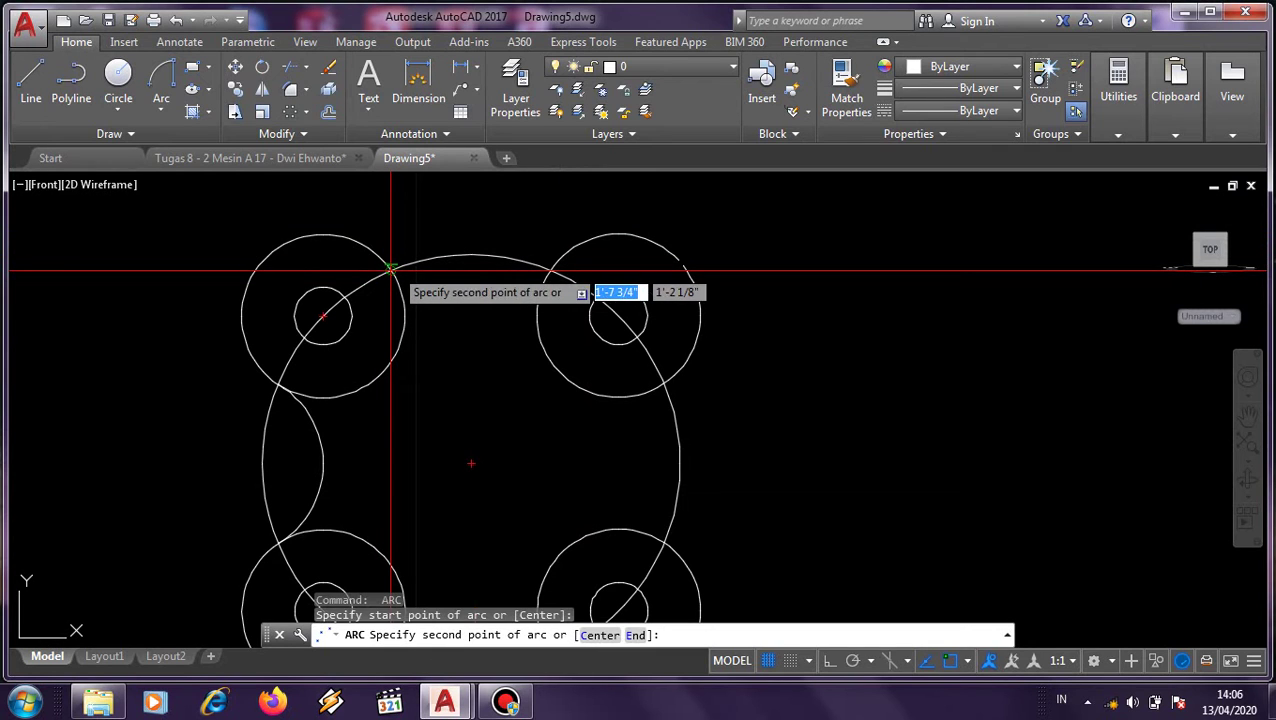
{"action": "left_click", "coordinate": [539, 263]}
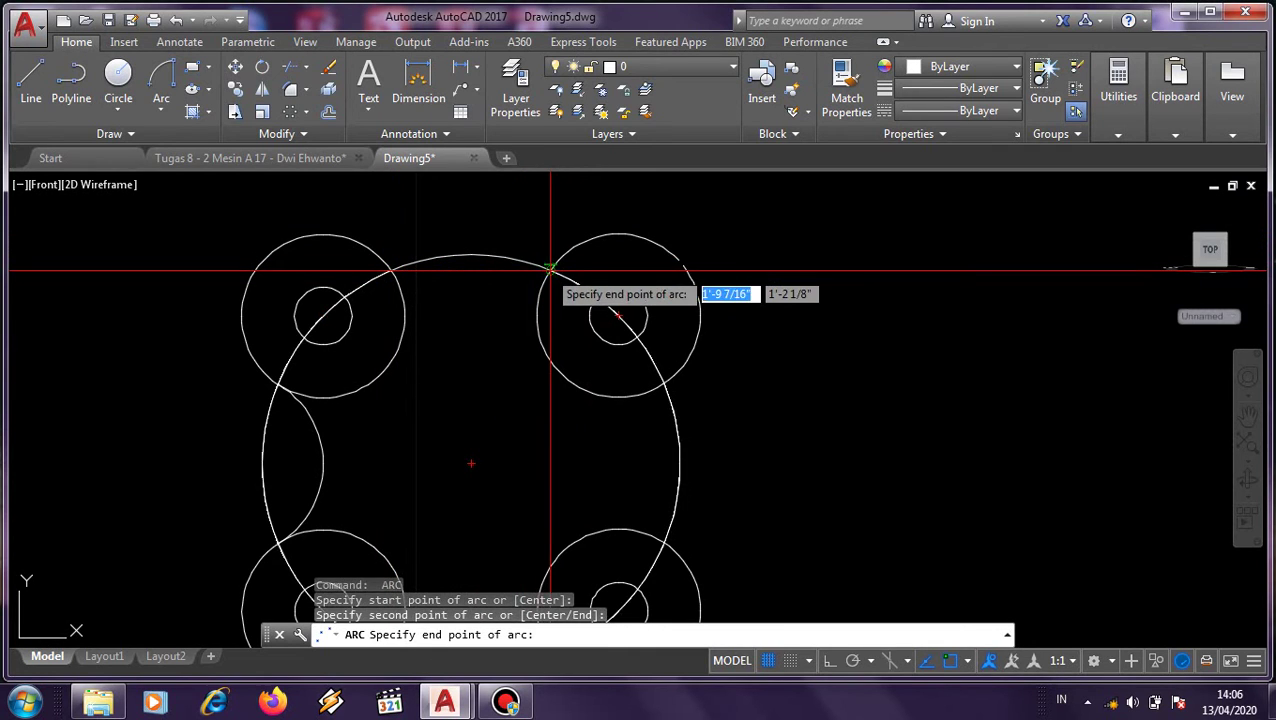
{"action": "left_click", "coordinate": [582, 227]}
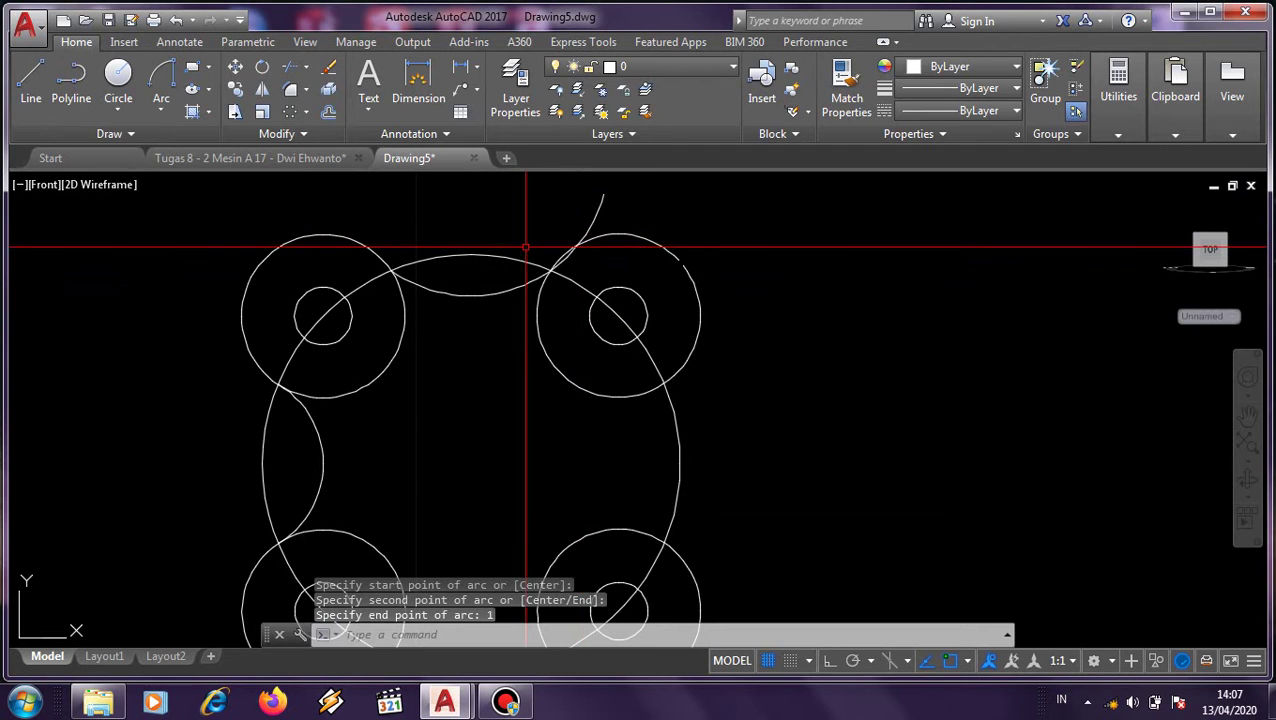
{"action": "key", "text": "Escape"}
{"action": "left_click", "coordinate": [524, 285]}
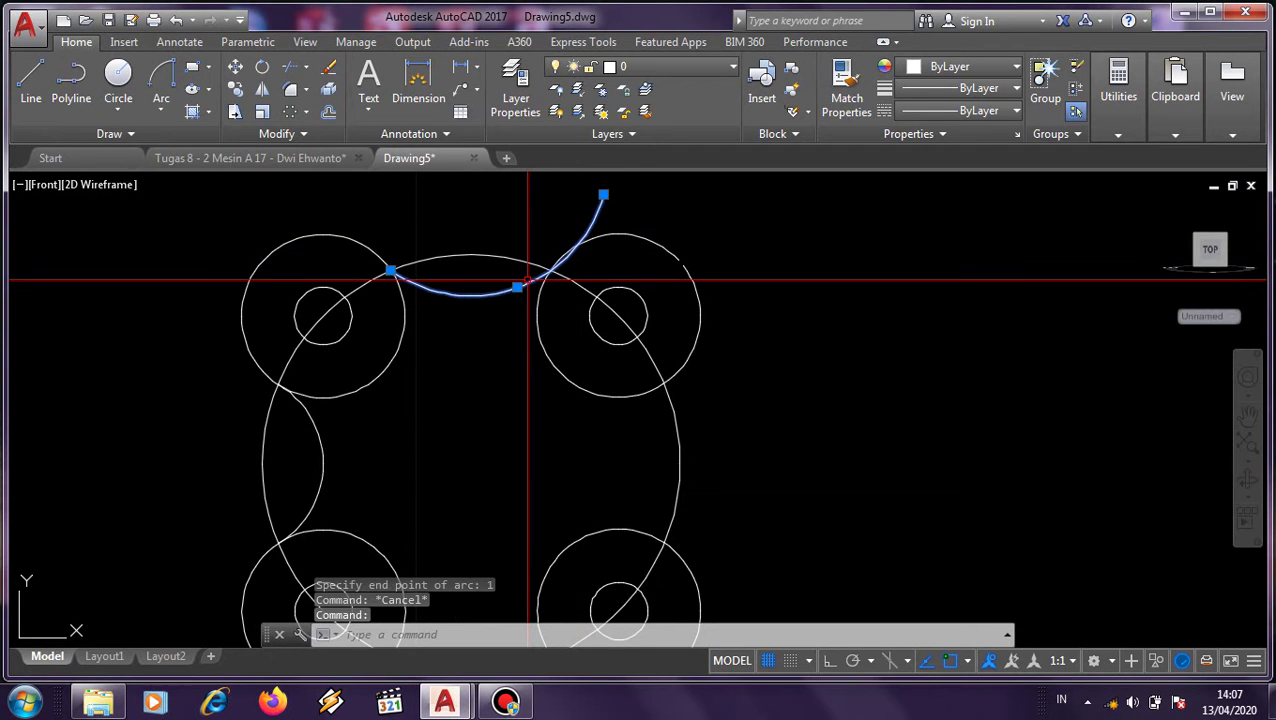
{"action": "key", "text": "Delete"}
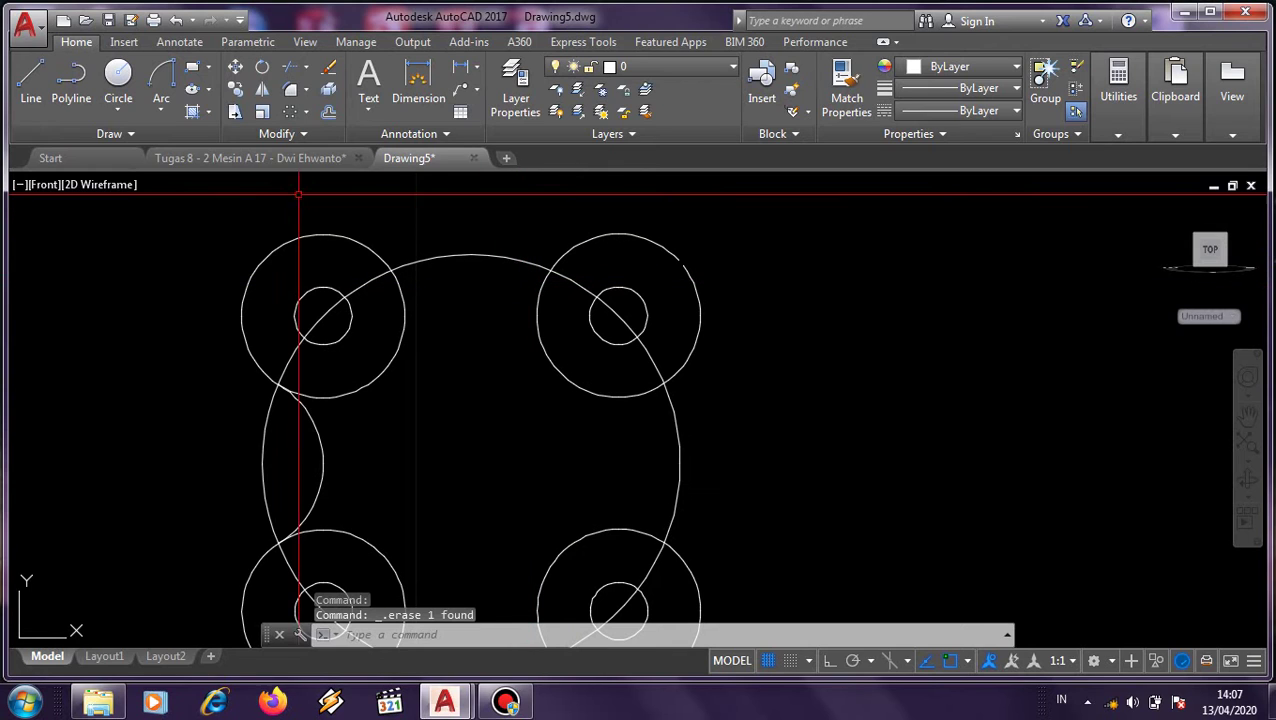
Step: Draw a Start, End, Radius arc of 1 inch radius from the upper-left to the upper-right outer circle, at their intersections with the large circle
{"action": "left_click", "coordinate": [174, 88]}
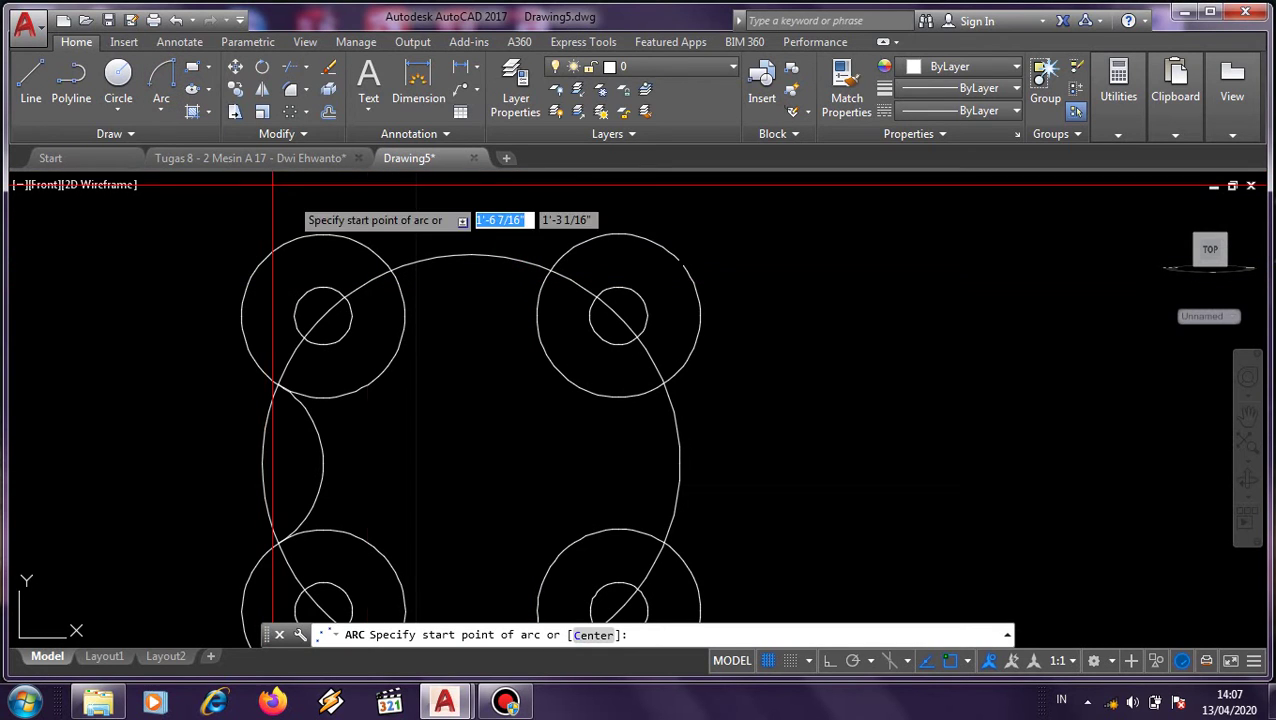
{"action": "left_click", "coordinate": [391, 270]}
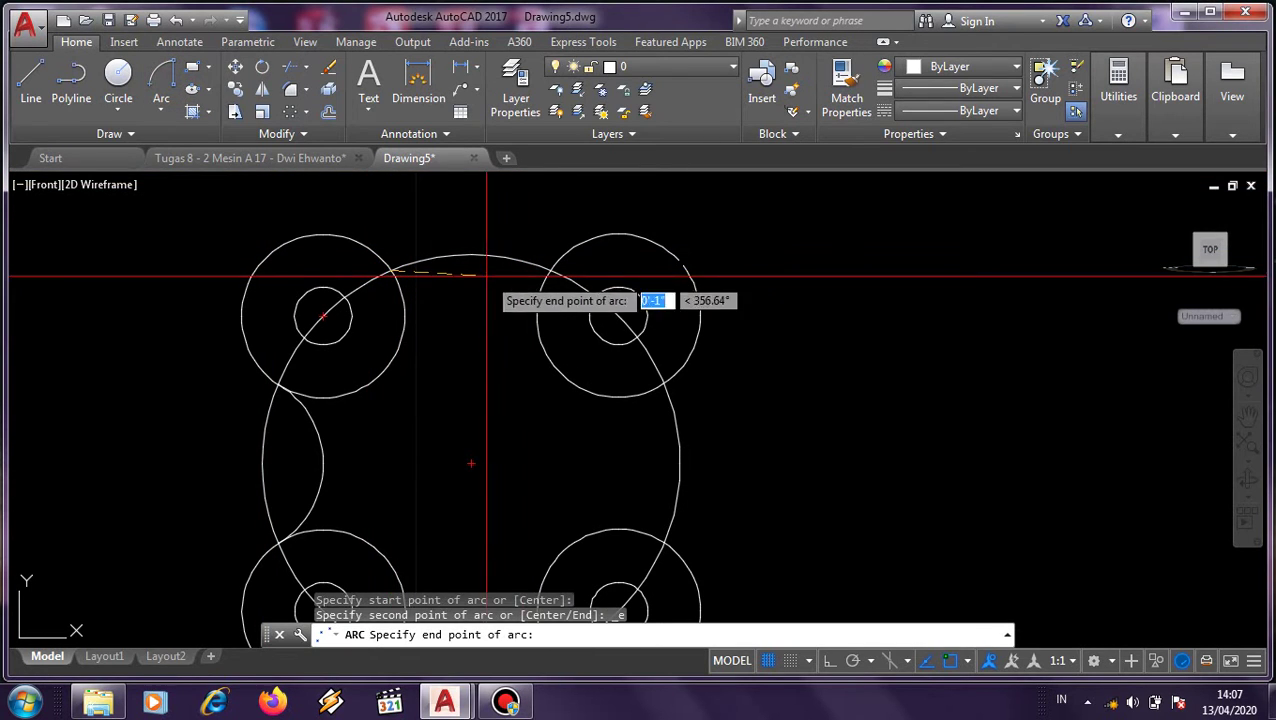
{"action": "left_click", "coordinate": [550, 270]}
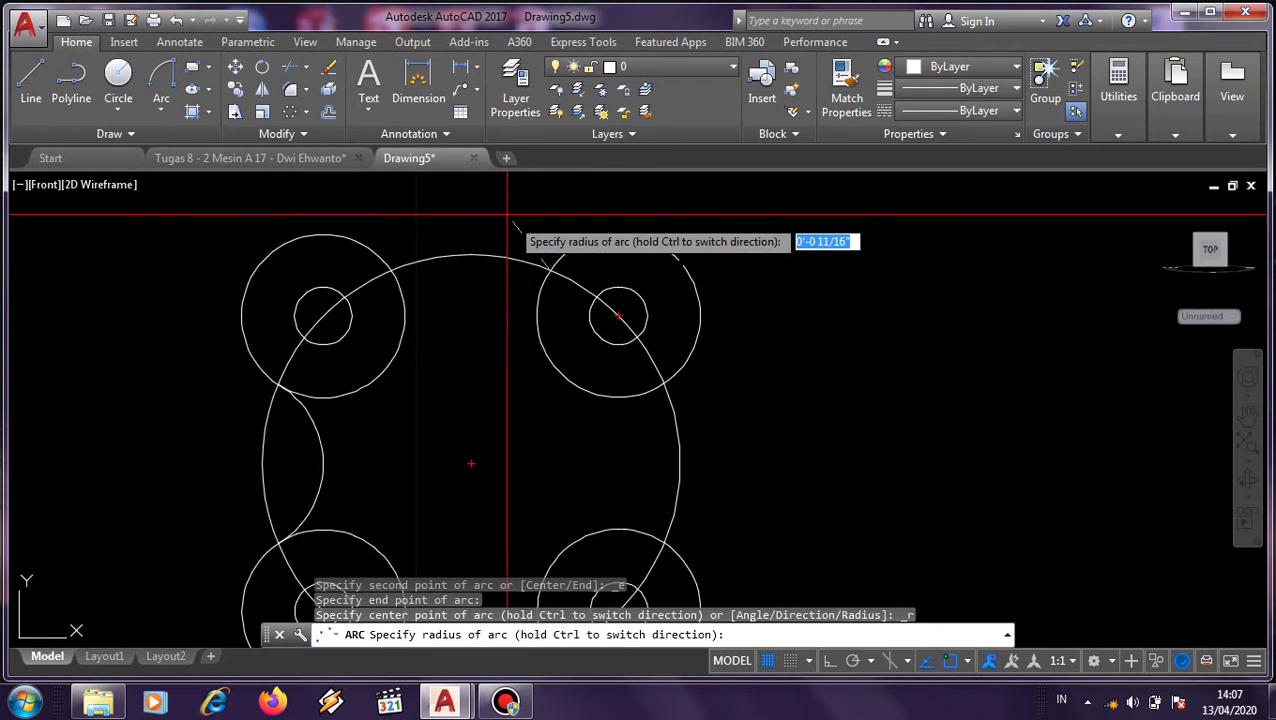
{"action": "type", "text": "1"}
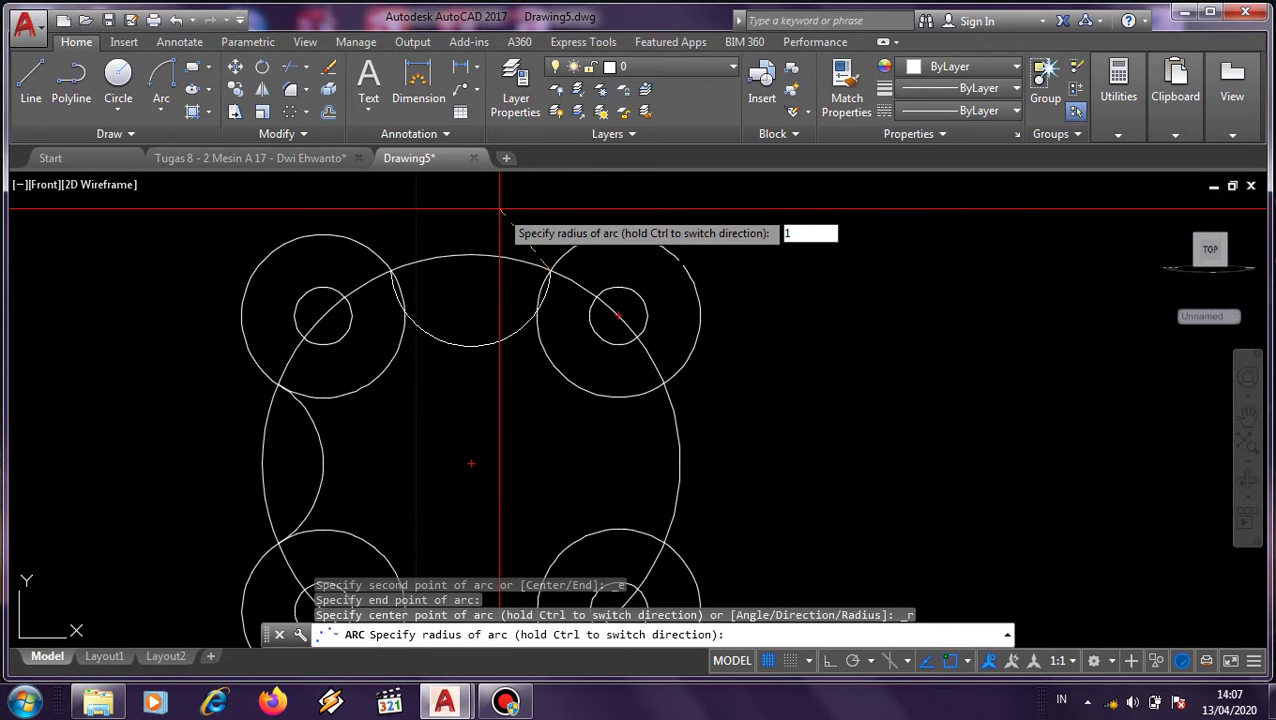
{"action": "key", "text": "Return"}
Step: Draw a Start, End, Radius arc of 1 inch radius from the upper-right to the lower-right outer circle, at their intersections with the large circle
{"action": "middle_click_drag", "start_coordinate": [538, 340], "coordinate": [435, 224]}
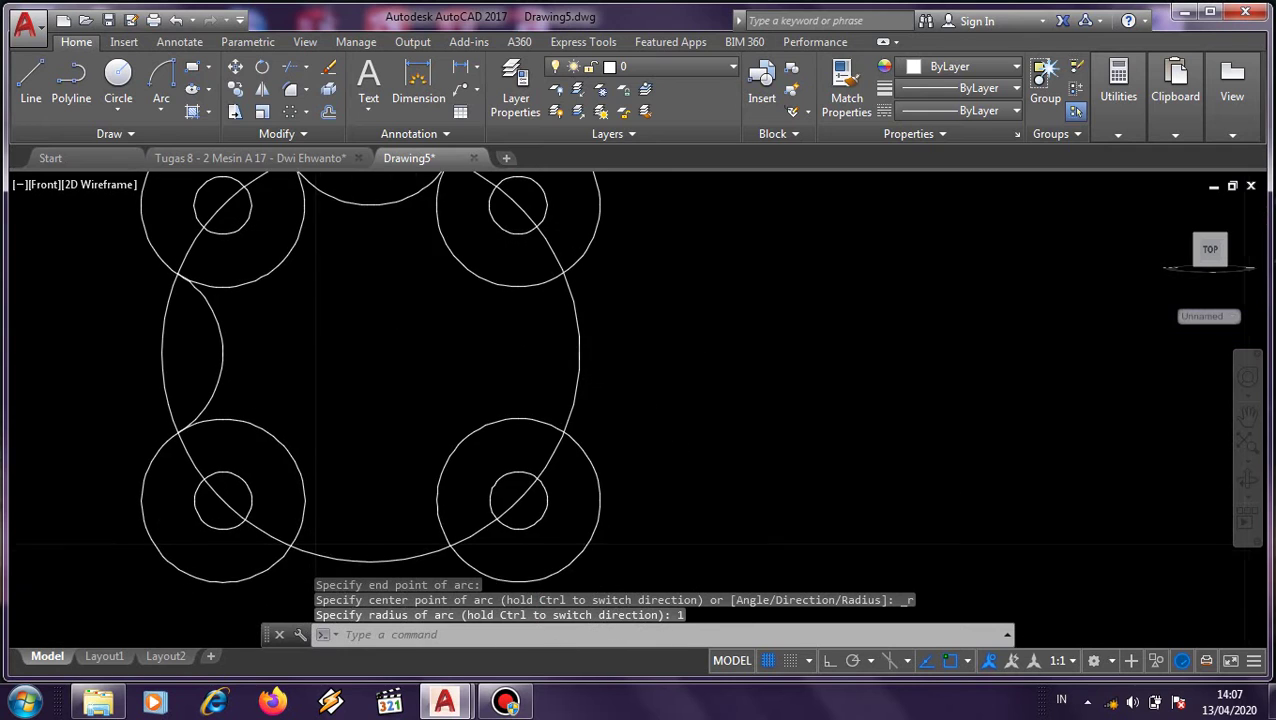
{"action": "left_click", "coordinate": [161, 80]}
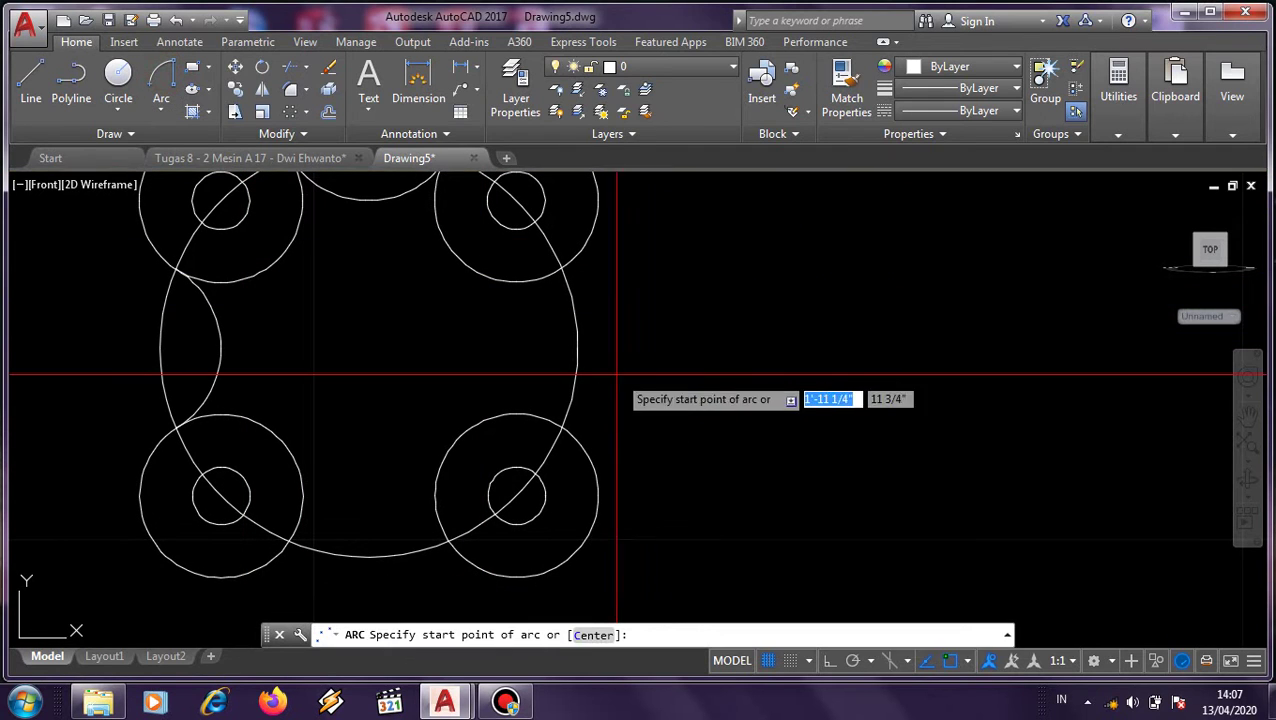
{"action": "left_click", "coordinate": [560, 268]}
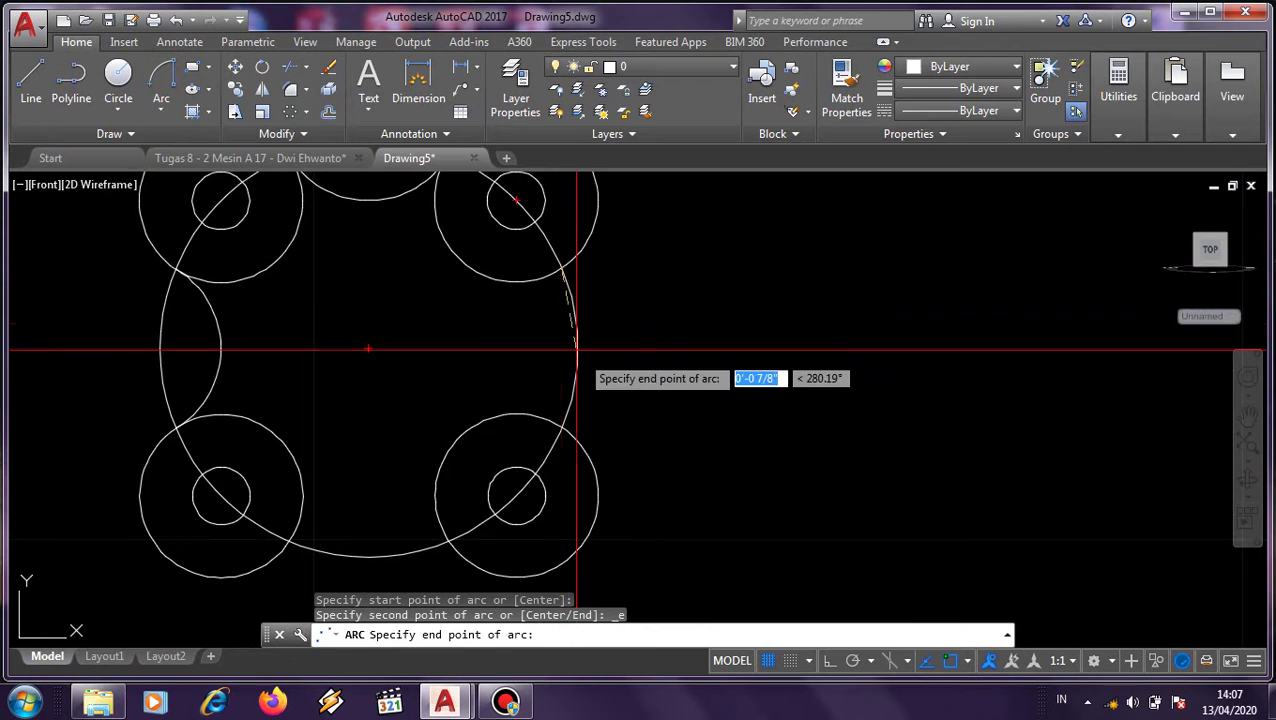
{"action": "left_click", "coordinate": [562, 428]}
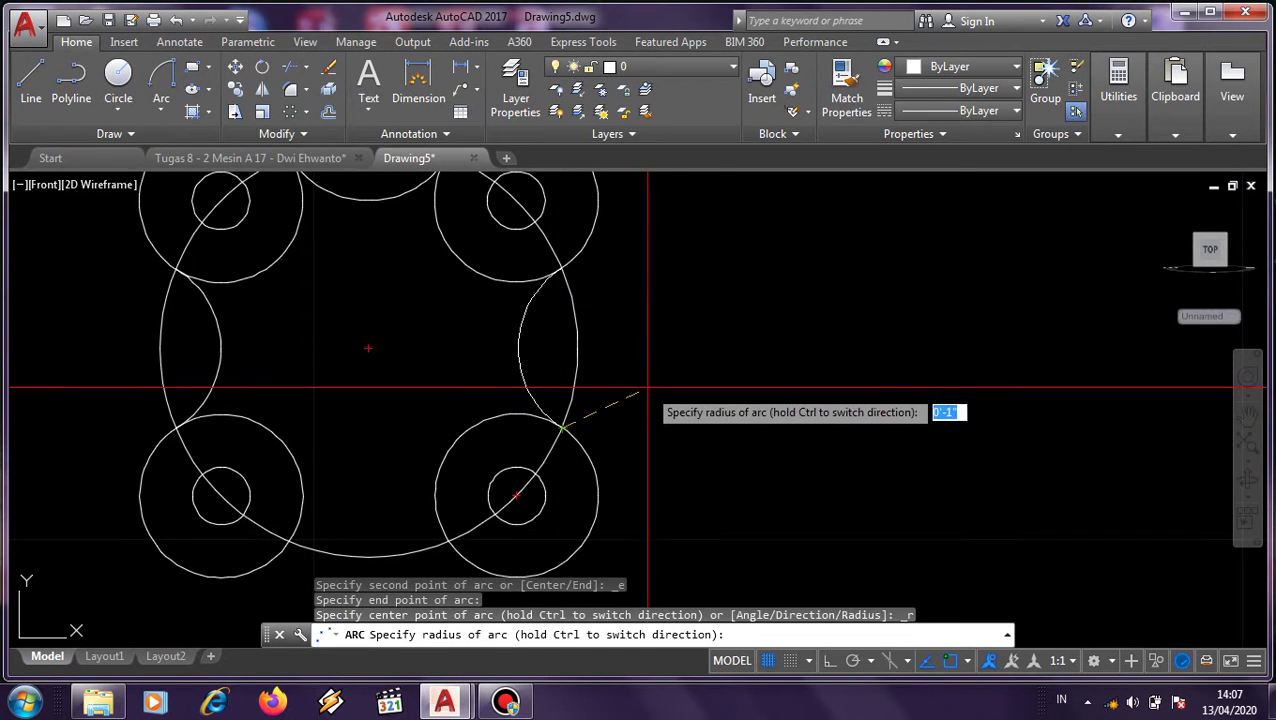
{"action": "type", "text": "1"}
{"action": "key", "text": "Return"}
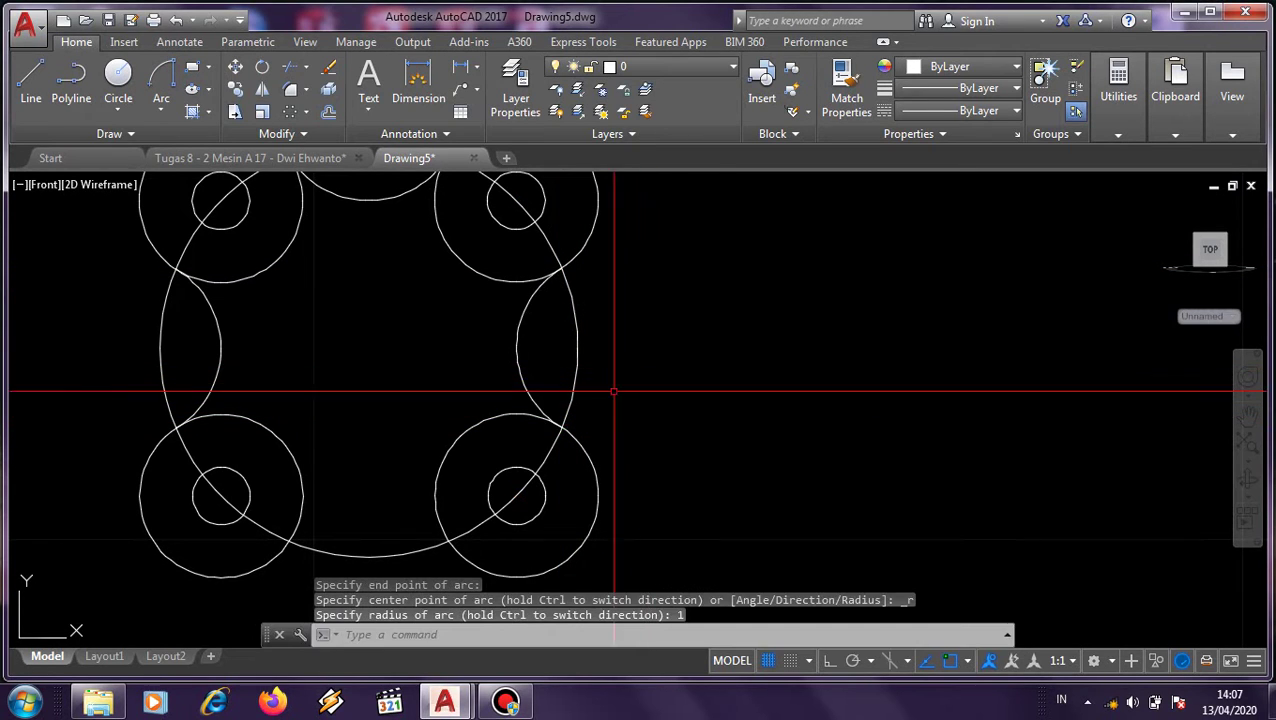
Step: Draw a Start, End, Radius arc of 1 inch radius from the lower-right to the lower-left outer circle, at their intersections with the large circle
{"action": "left_click", "coordinate": [164, 76]}
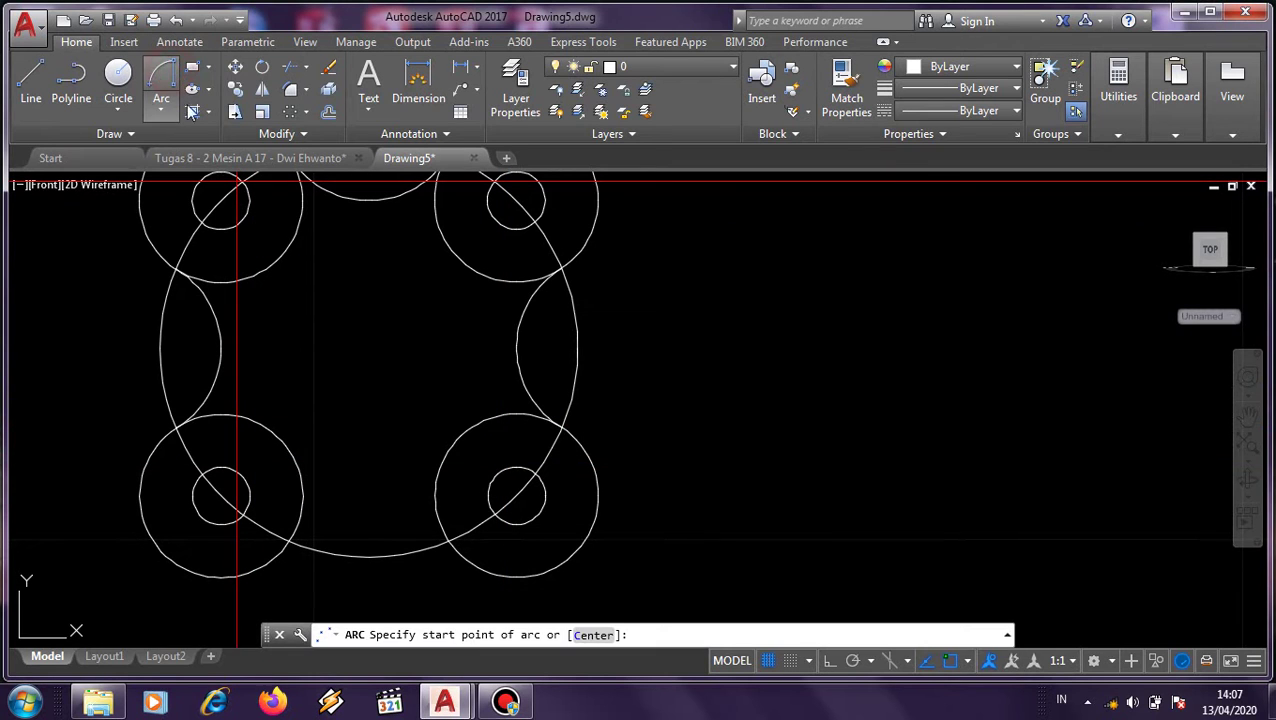
{"action": "left_click", "coordinate": [449, 541]}
{"action": "left_click", "coordinate": [289, 540]}
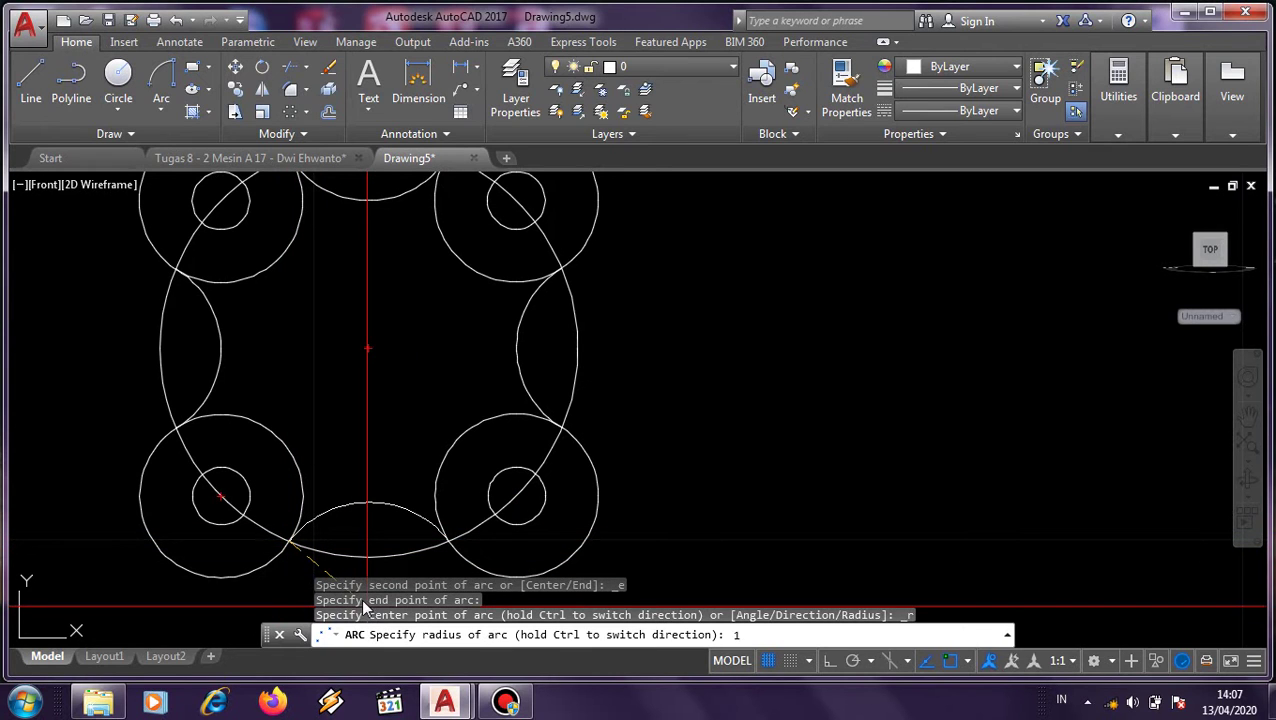
{"action": "type", "text": "1"}
{"action": "key", "text": "Return"}
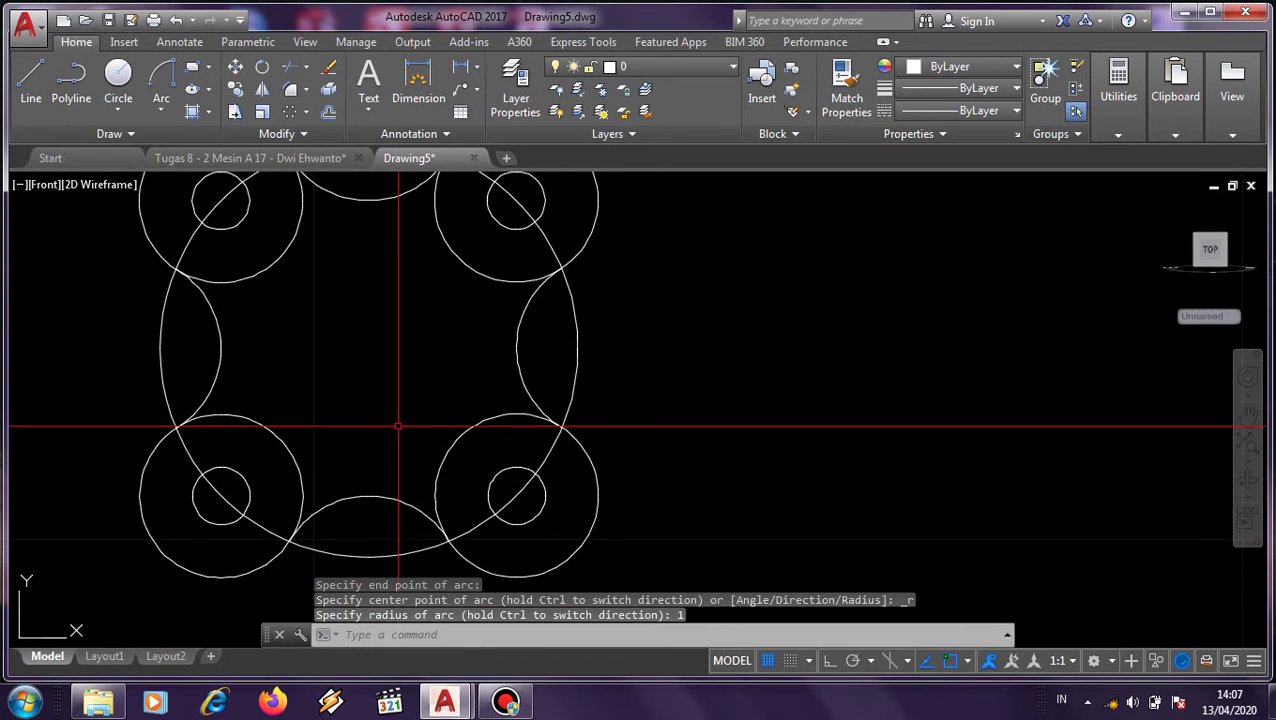
Step: Trim the inner portions of the four outer circles between the connecting arcs and erase the large construction circle
{"action": "scroll", "coordinate": [400, 420], "scroll_direction": "down", "scroll_amount": 2}
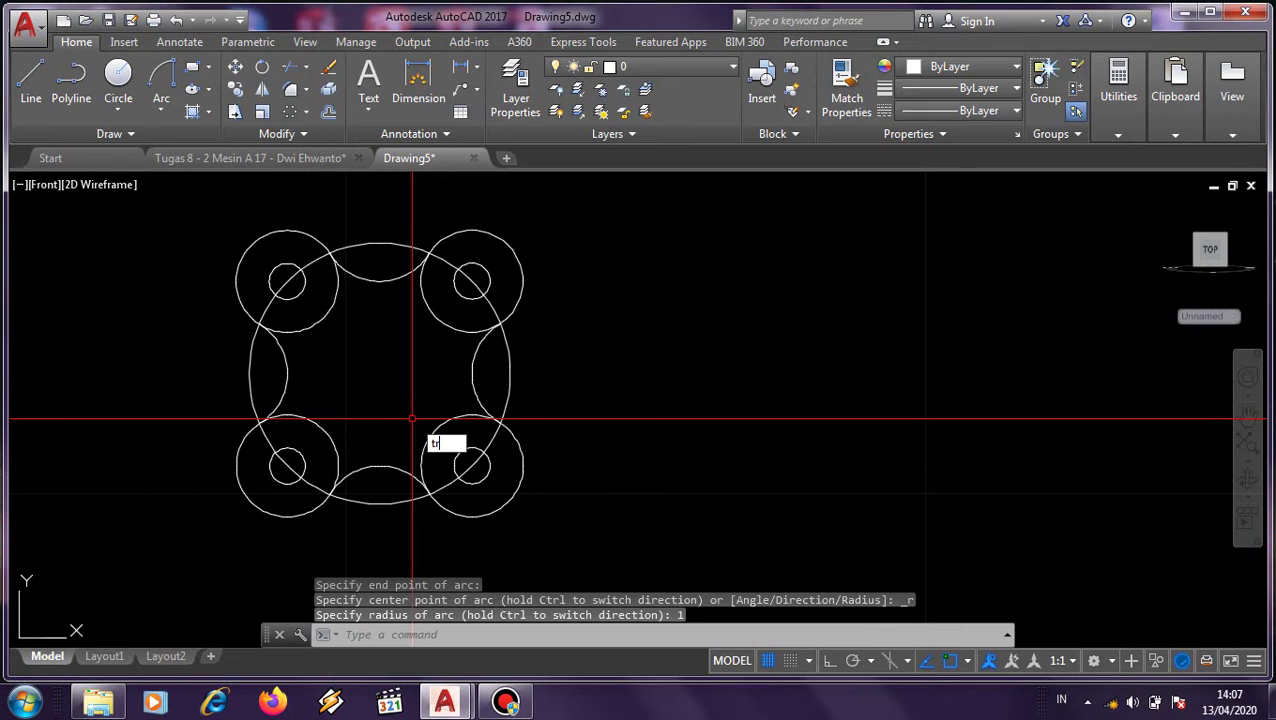
{"action": "type", "text": "tr"}
{"action": "key", "text": "Return"}
{"action": "key", "text": "Return"}
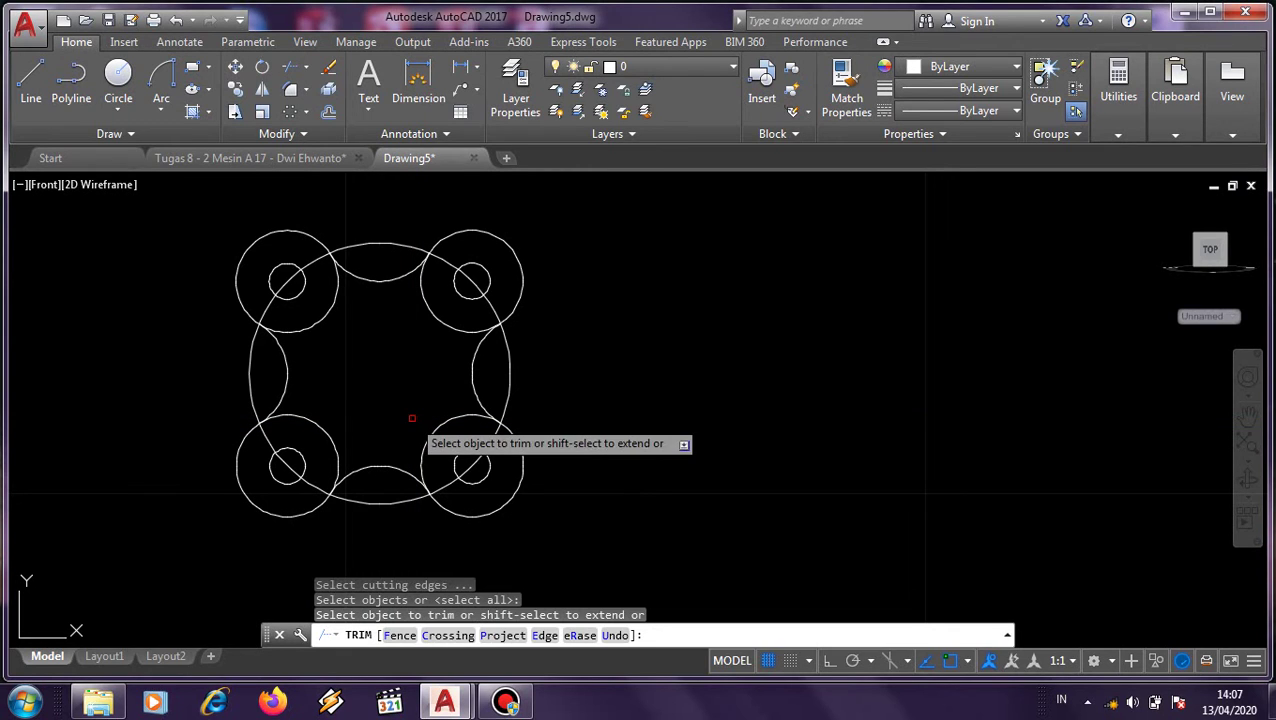
{"action": "left_click", "coordinate": [316, 322]}
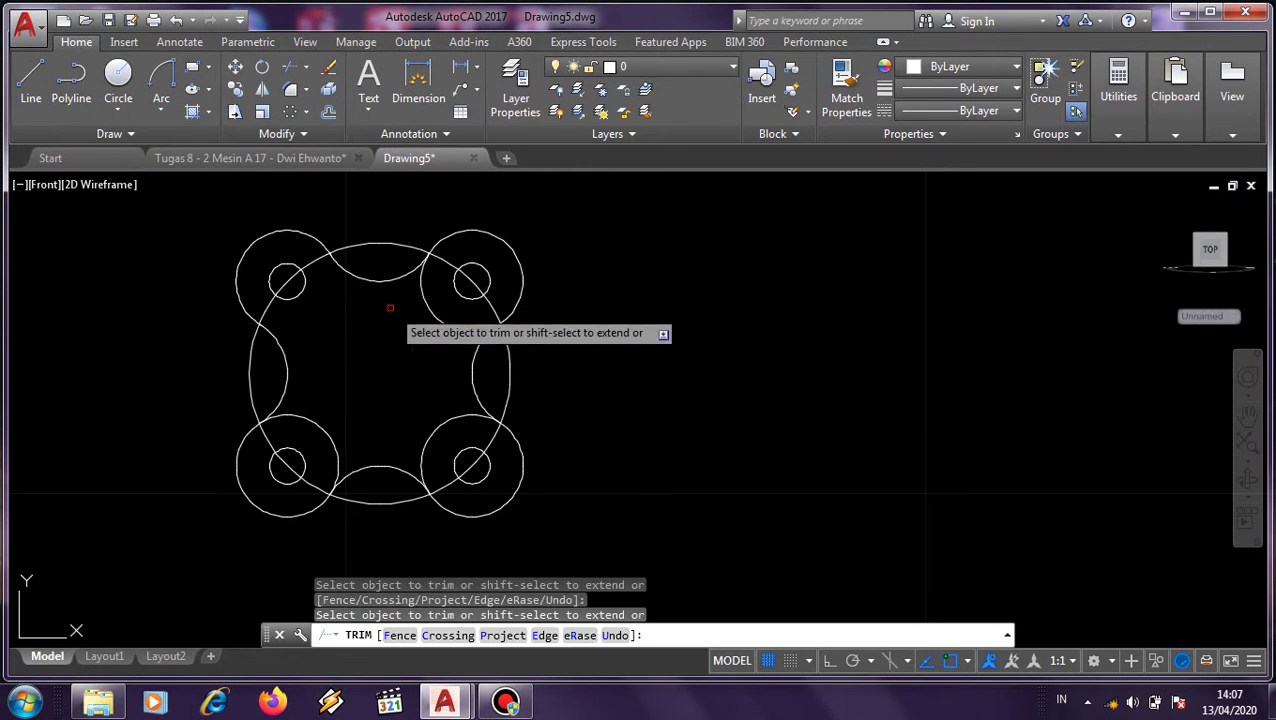
{"action": "left_click", "coordinate": [449, 423]}
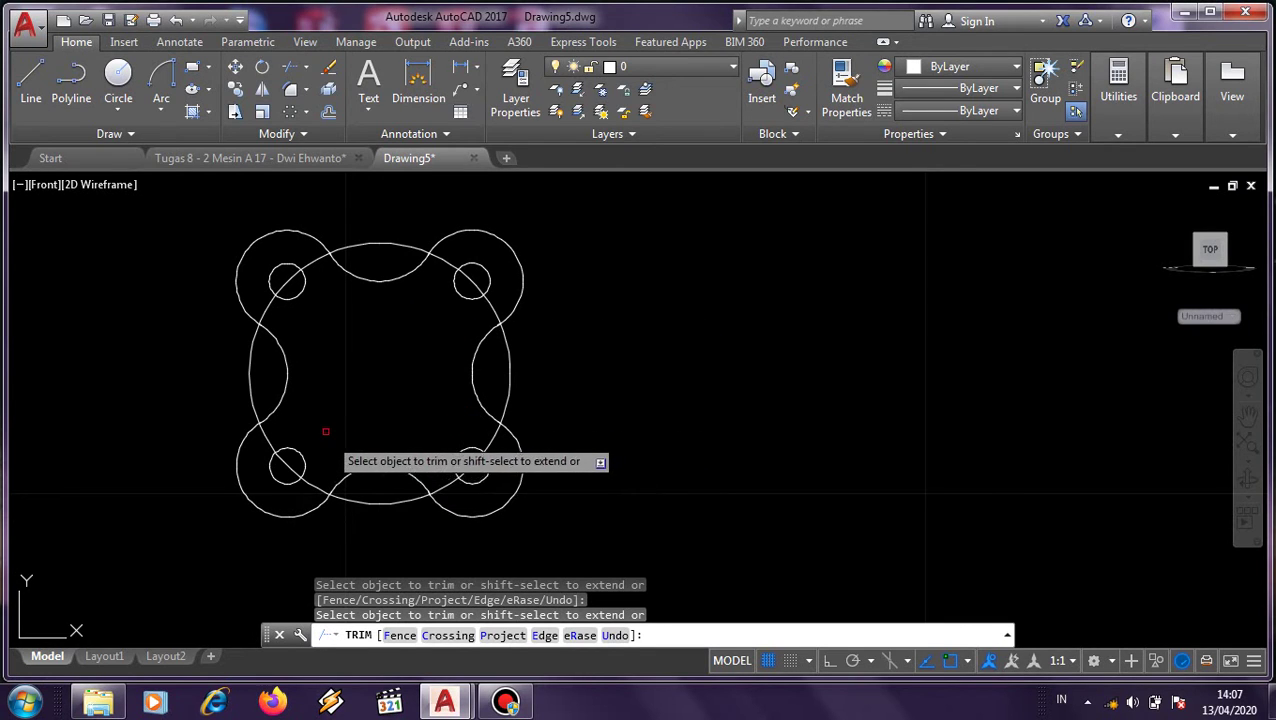
{"action": "key", "text": "Escape"}
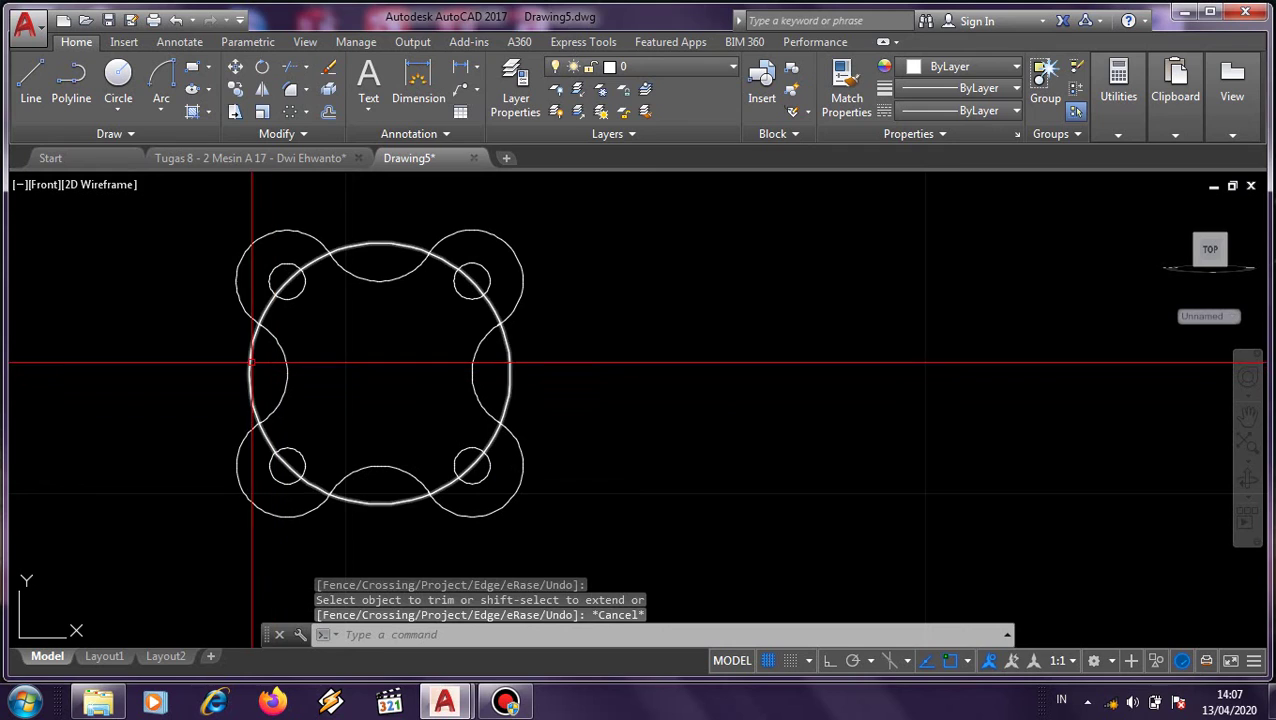
{"action": "left_click", "coordinate": [250, 358]}
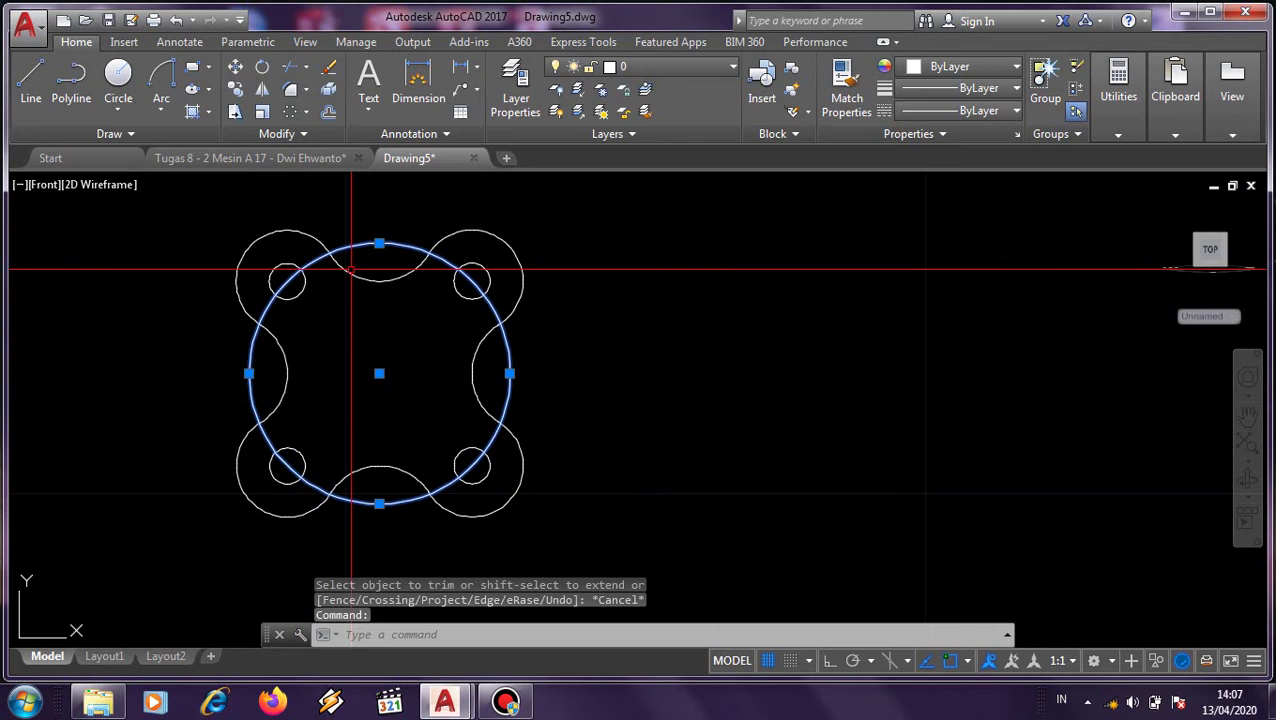
{"action": "key", "text": "Delete"}
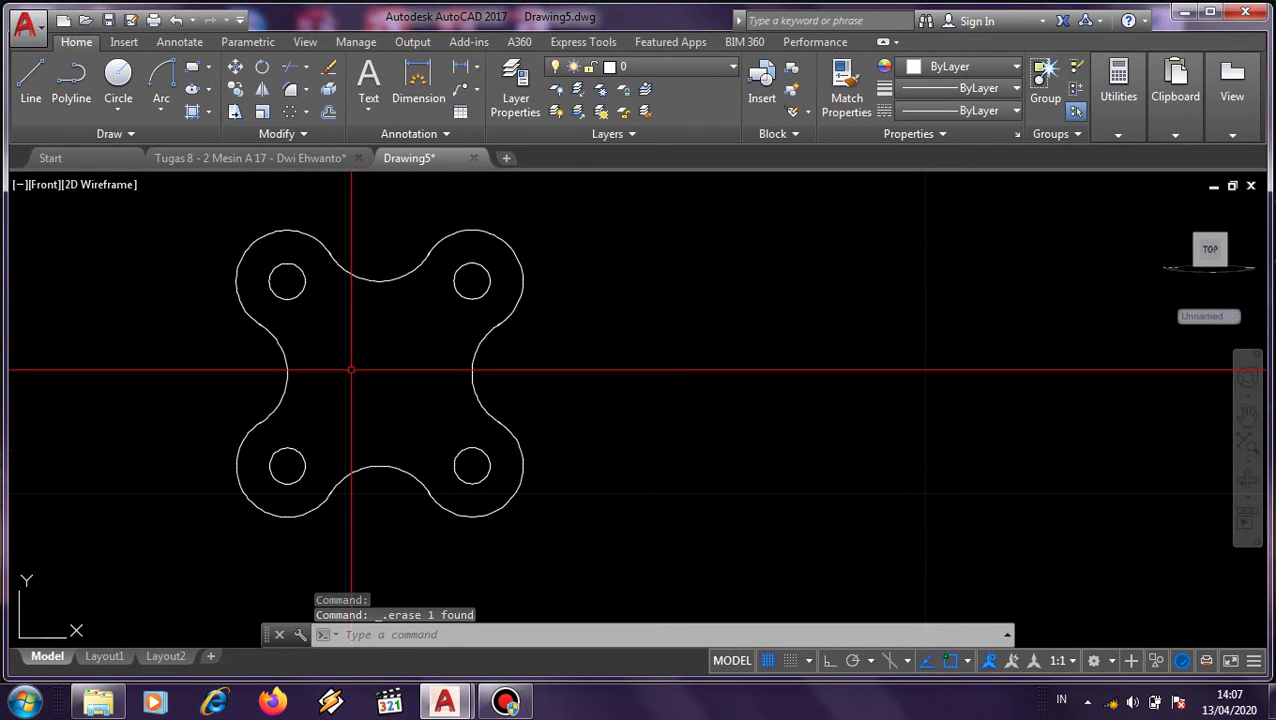
Step: Extrude the area between the lobed outline and the four holes in the negative direction with Presspull
{"action": "middle_click_drag", "start_coordinate": [394, 487], "coordinate": [405, 372], "text": "shift"}
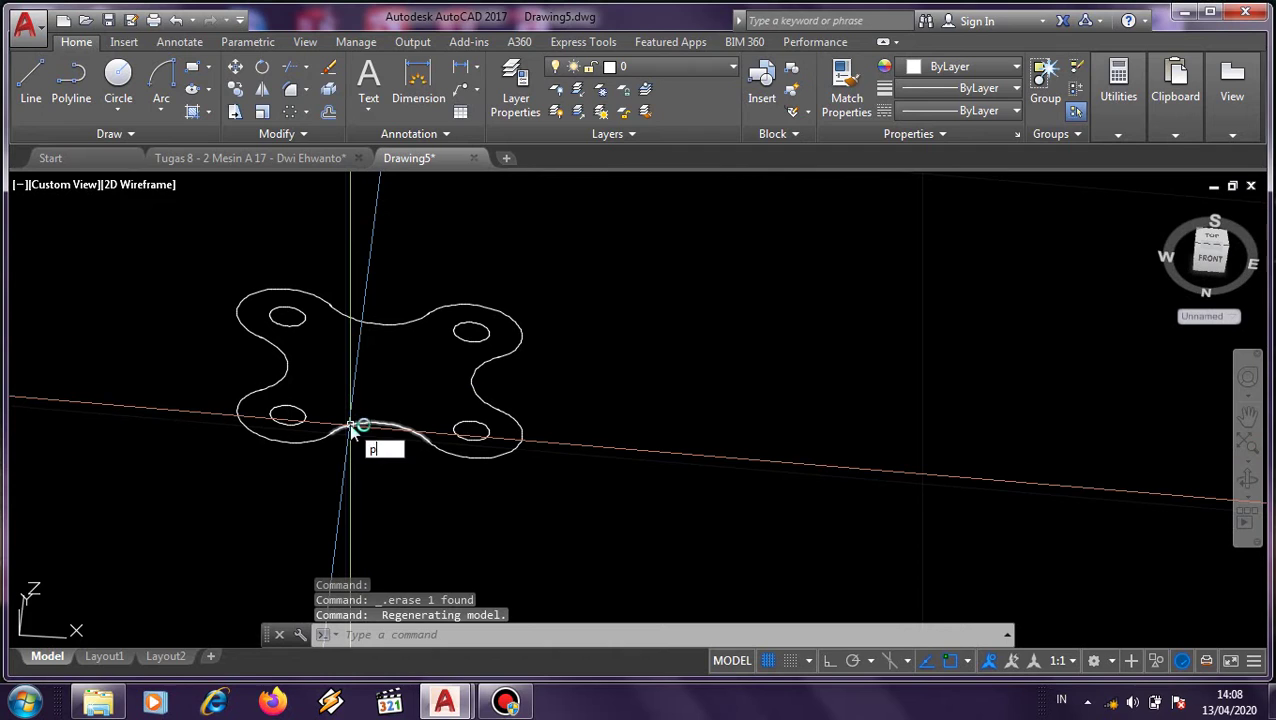
{"action": "key", "text": "Return"}
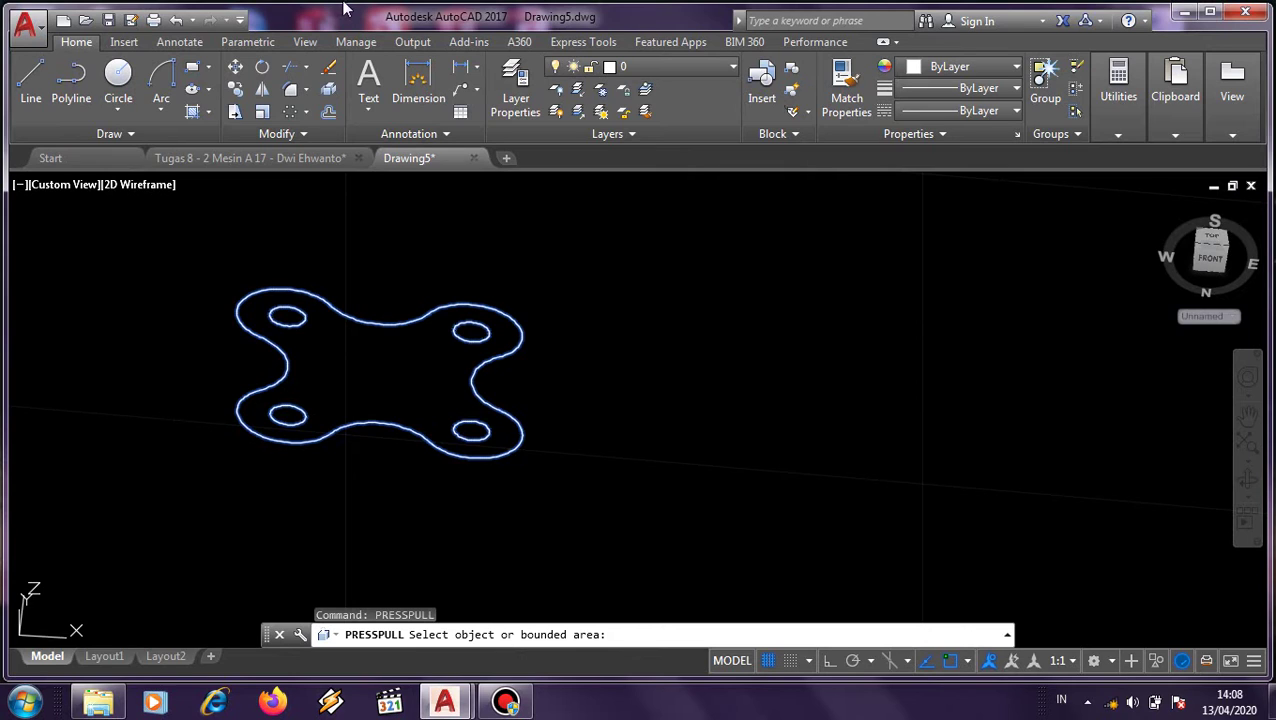
{"action": "left_click", "coordinate": [300, 365]}
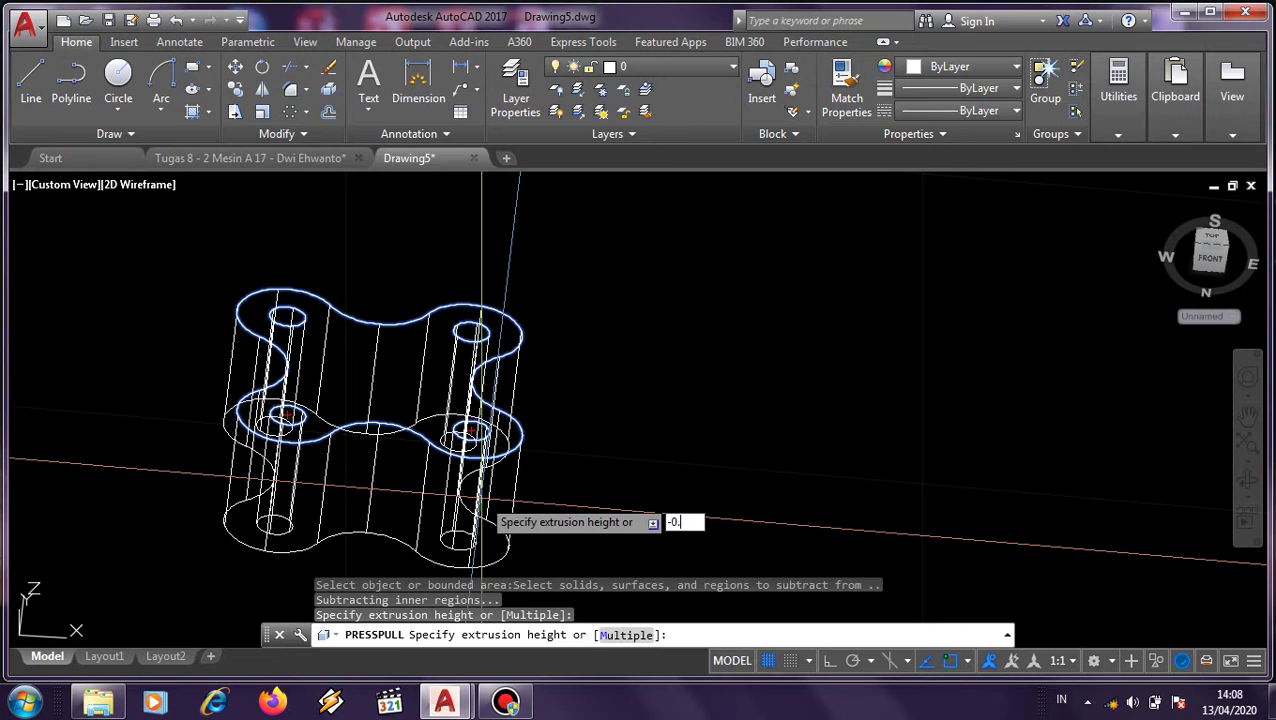
{"action": "key", "text": "Return"}
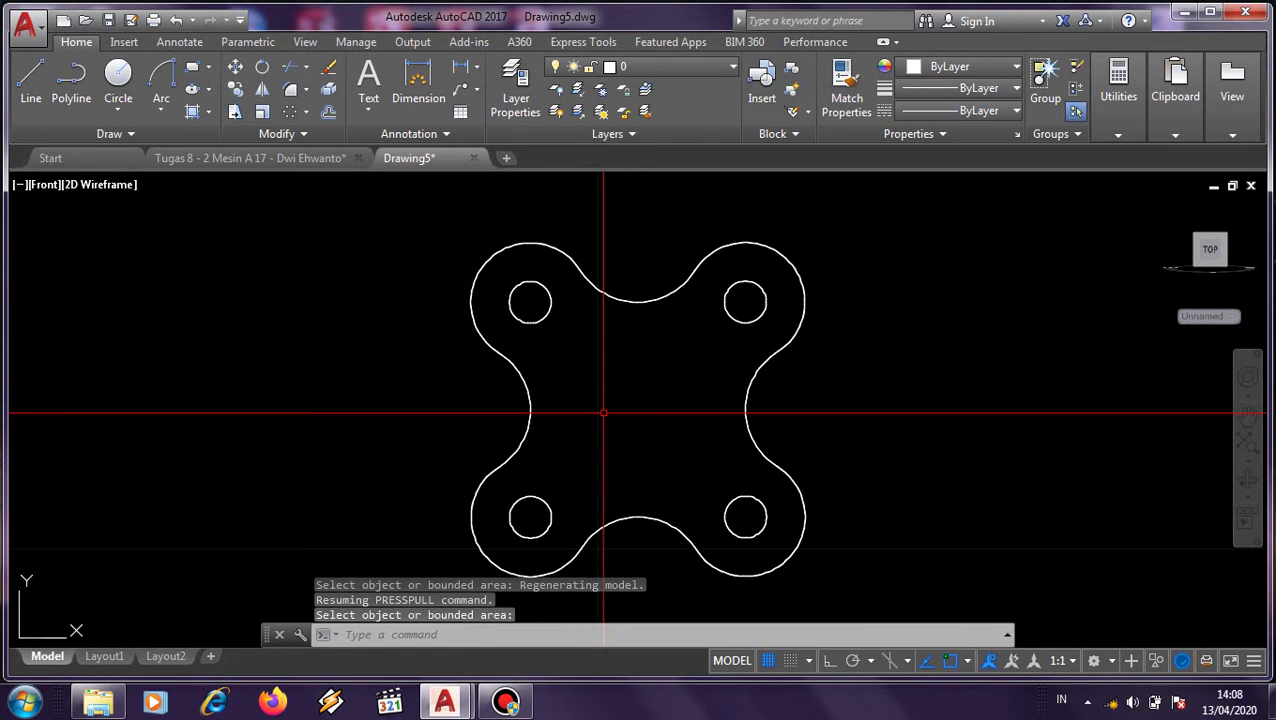
Step: In the Front view, draw a horizontal line from the left connecting arc's centre to the right connecting arc's centre
{"action": "type", "text": "L"}
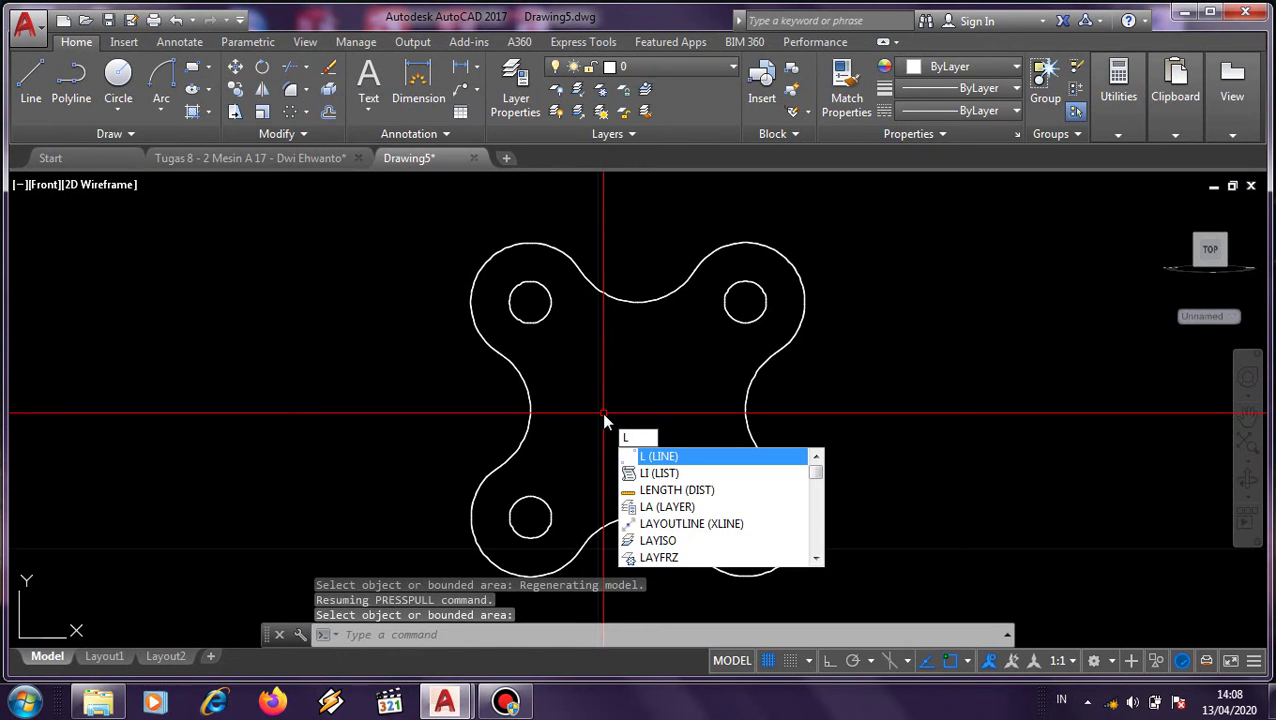
{"action": "key", "text": "Return"}
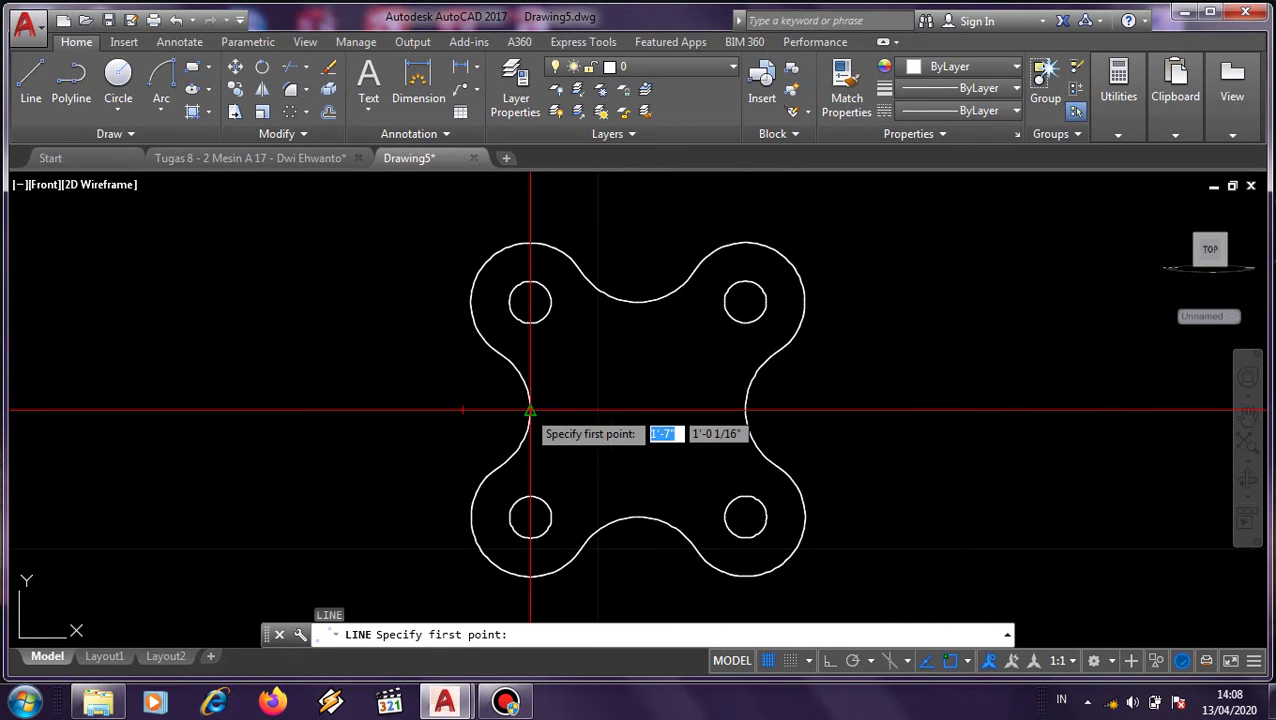
{"action": "left_click", "coordinate": [462, 409]}
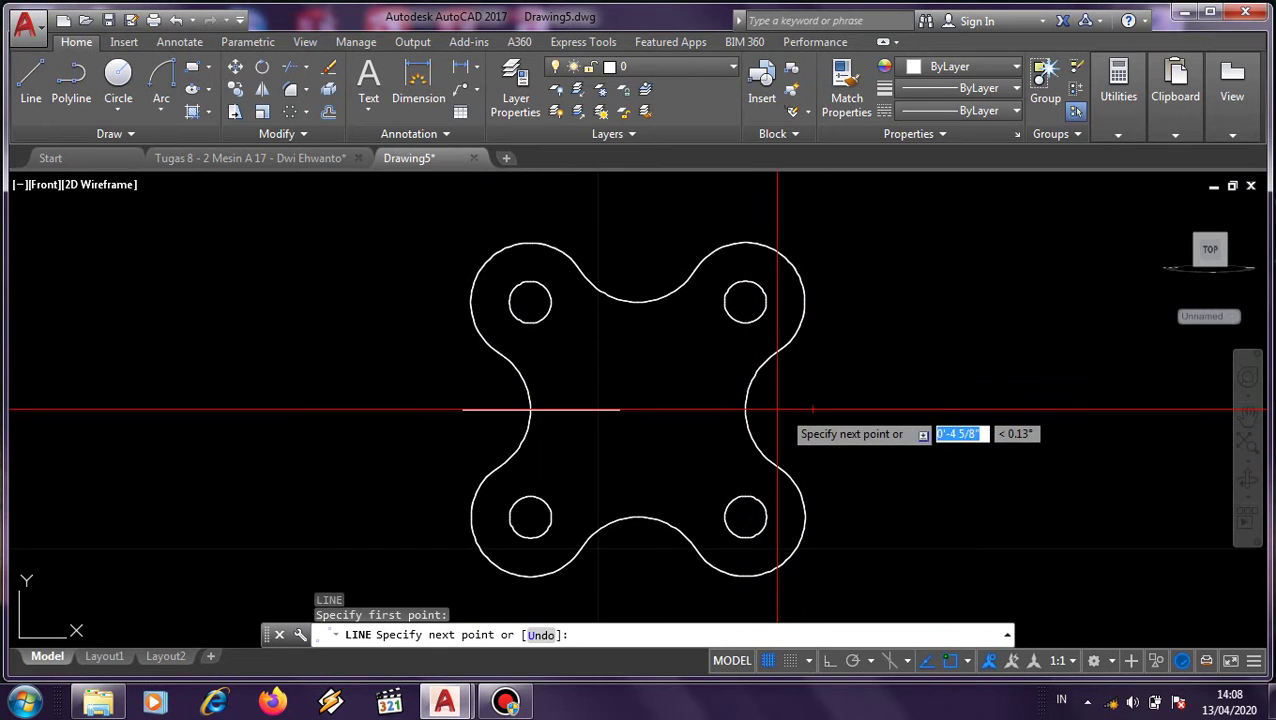
{"action": "left_click", "coordinate": [812, 409]}
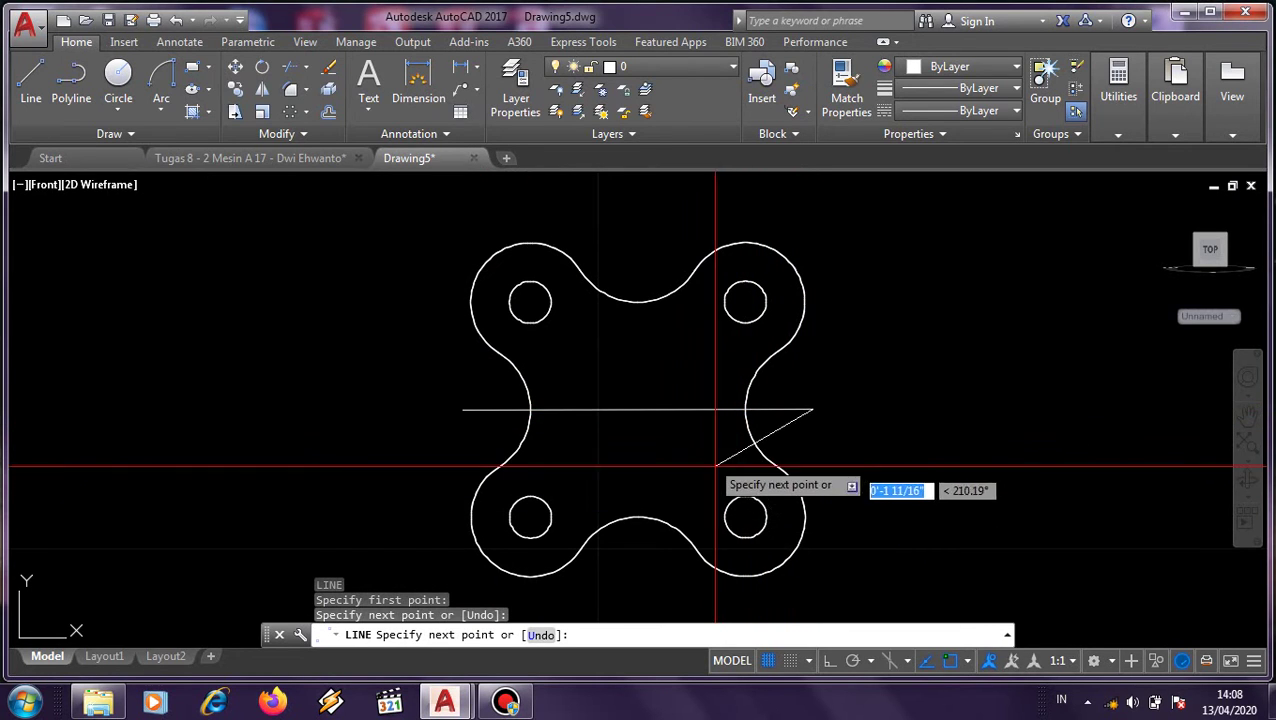
{"action": "key", "text": "Escape"}
Step: Draw a vertical line from the lower connecting arc's centre to the upper connecting arc's centre
{"action": "key", "text": "Return"}
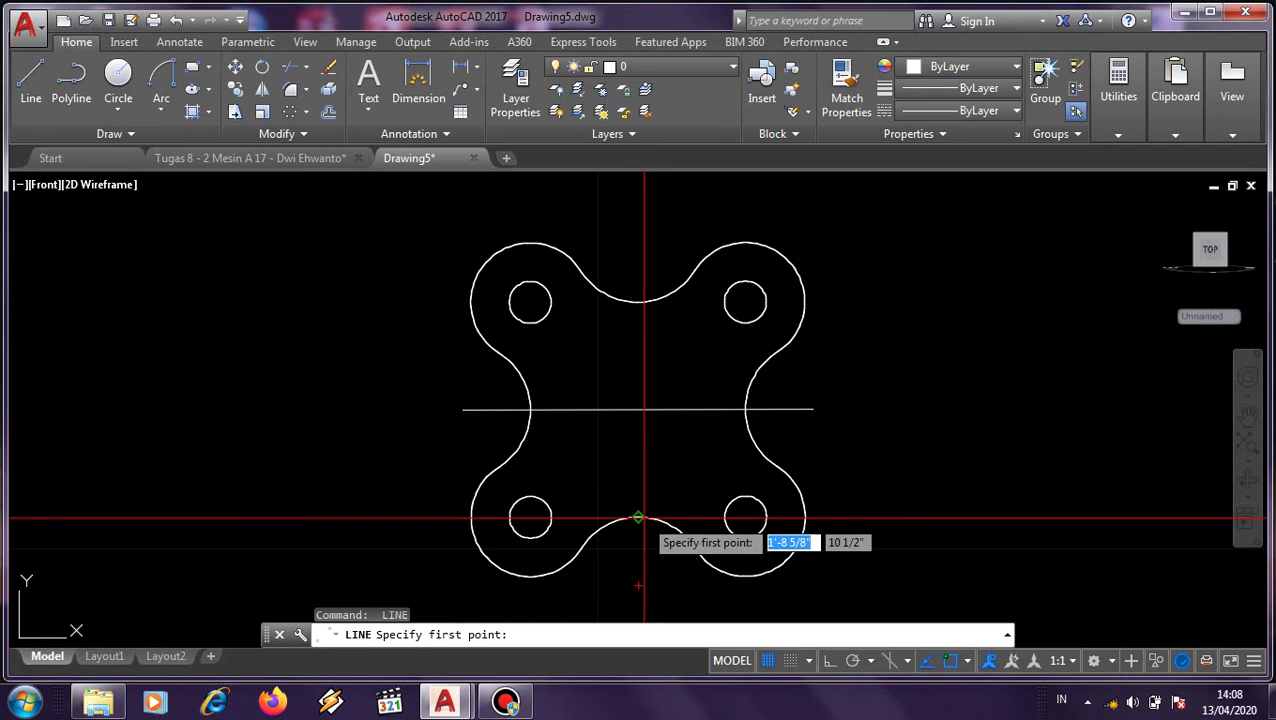
{"action": "left_click", "coordinate": [638, 584]}
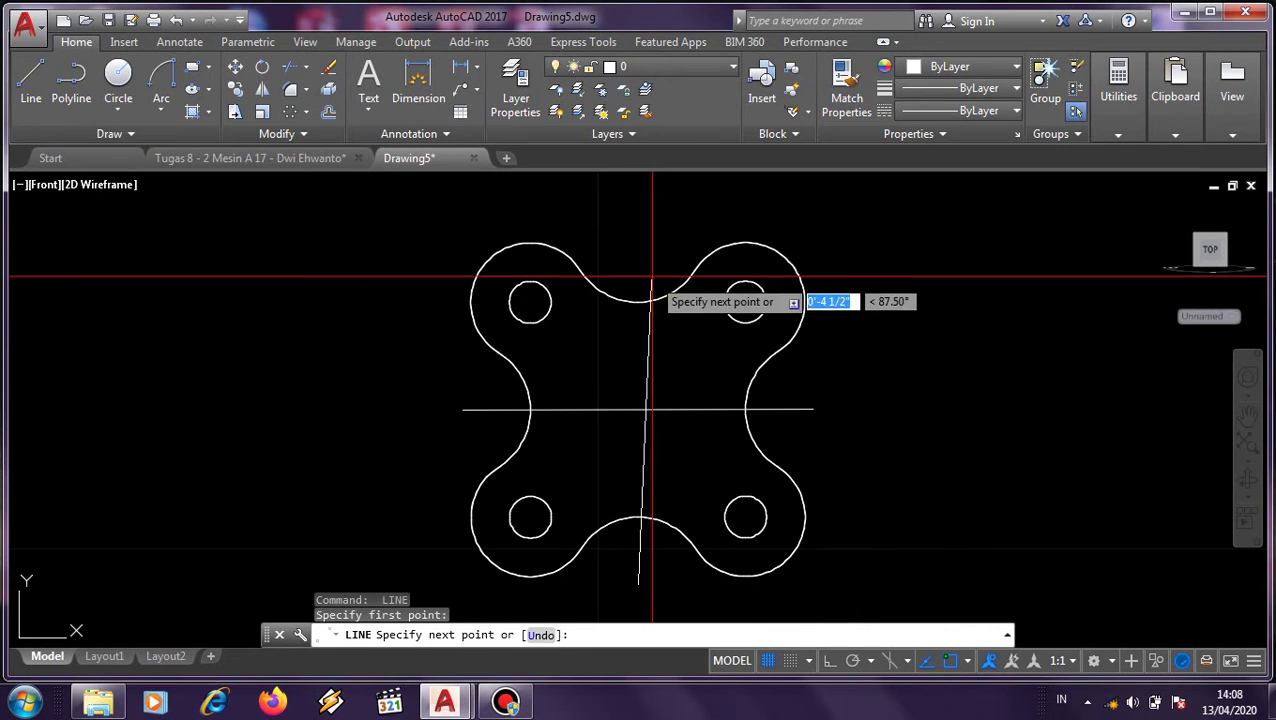
{"action": "left_click", "coordinate": [638, 235]}
{"action": "key", "text": "Escape"}
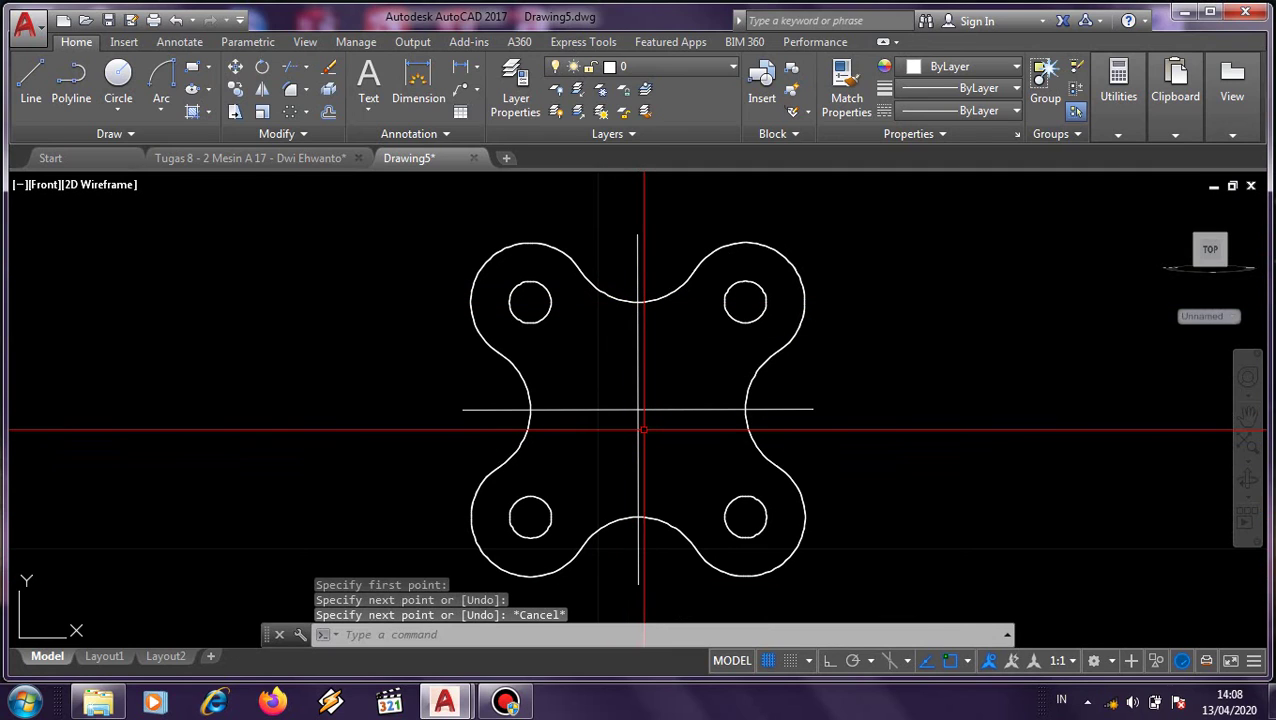
Step: Offset the horizontal centre line by 0.64 to both sides
{"action": "type", "text": "off"}
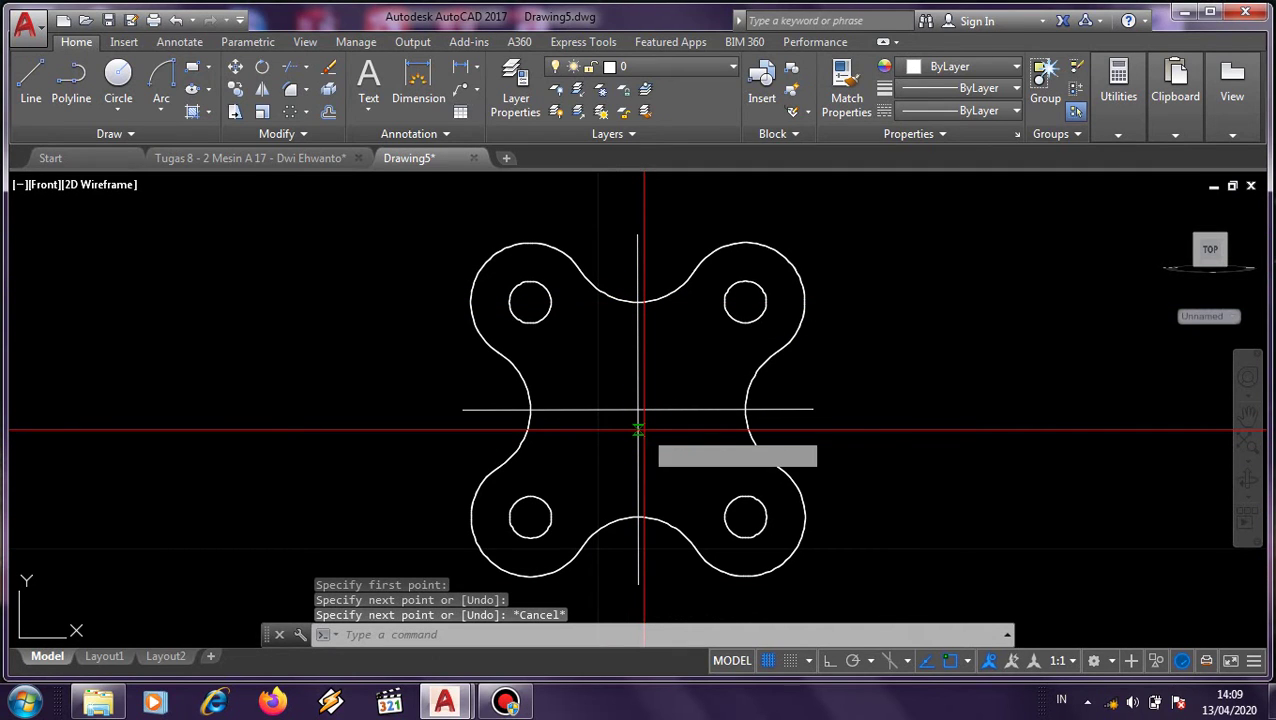
{"action": "key", "text": "Return"}
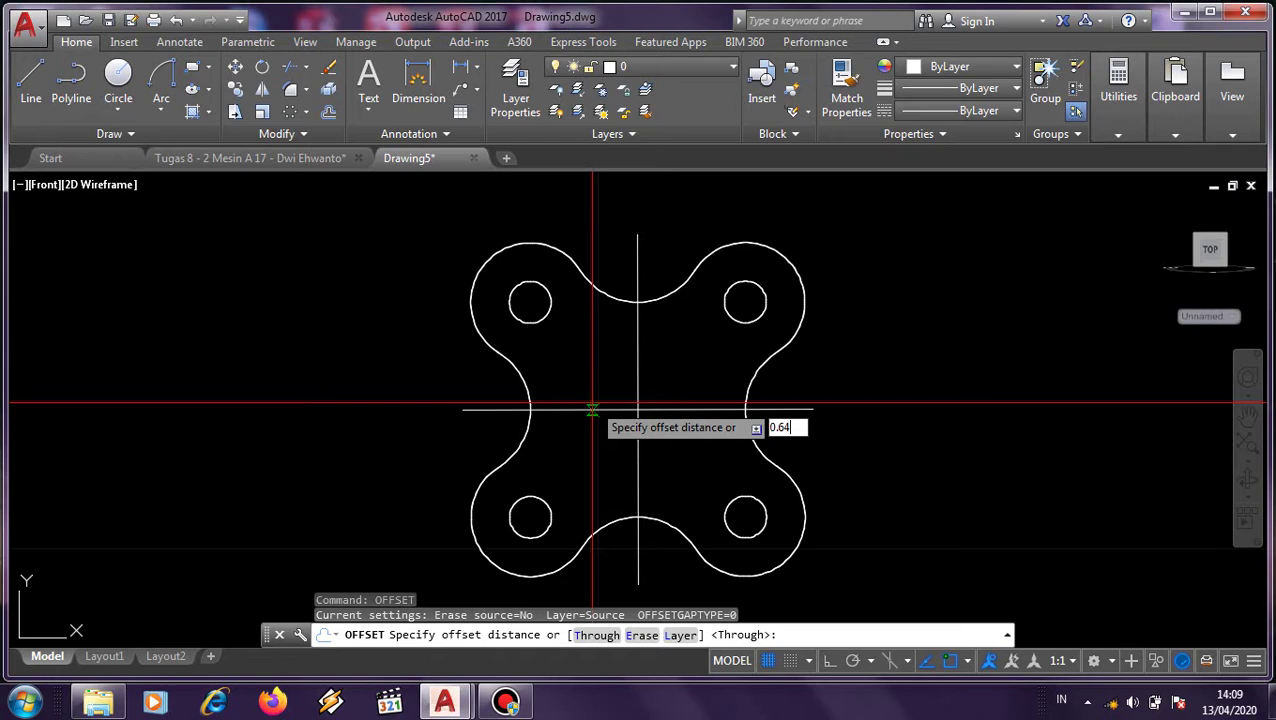
{"action": "type", "text": "0.64"}
{"action": "key", "text": "Return"}
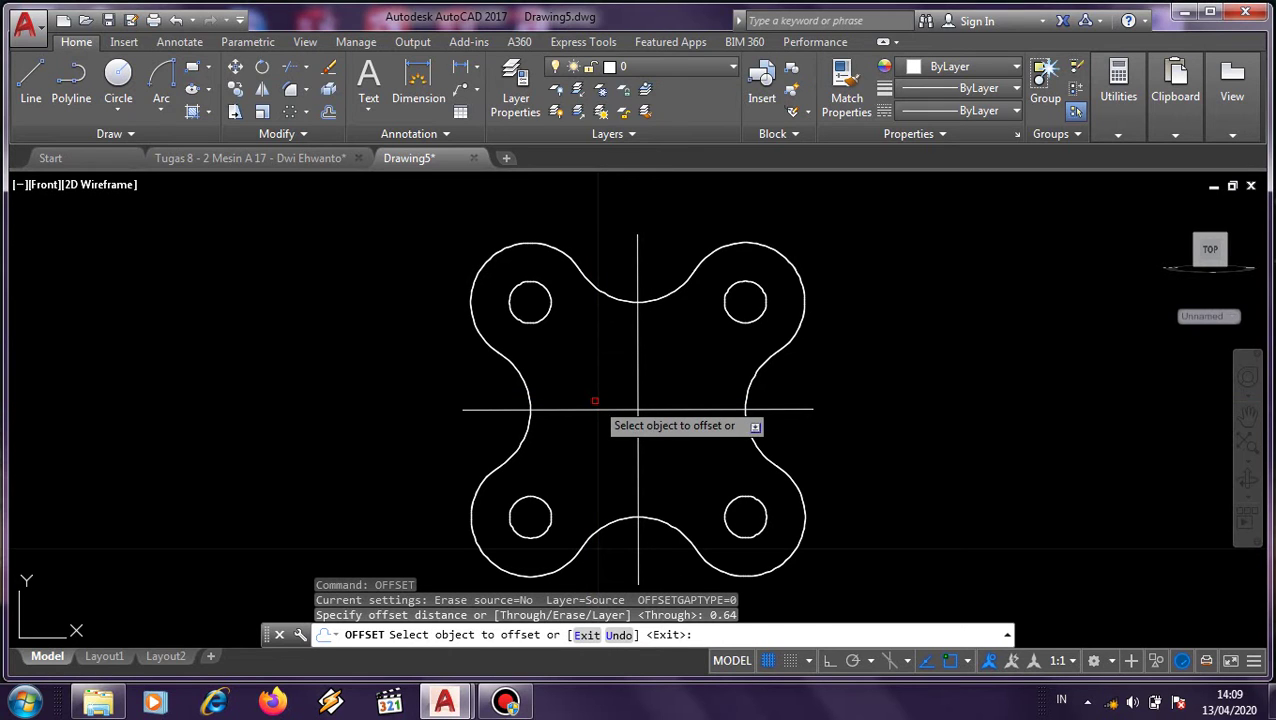
{"action": "left_click", "coordinate": [597, 410]}
{"action": "left_click", "coordinate": [602, 398]}
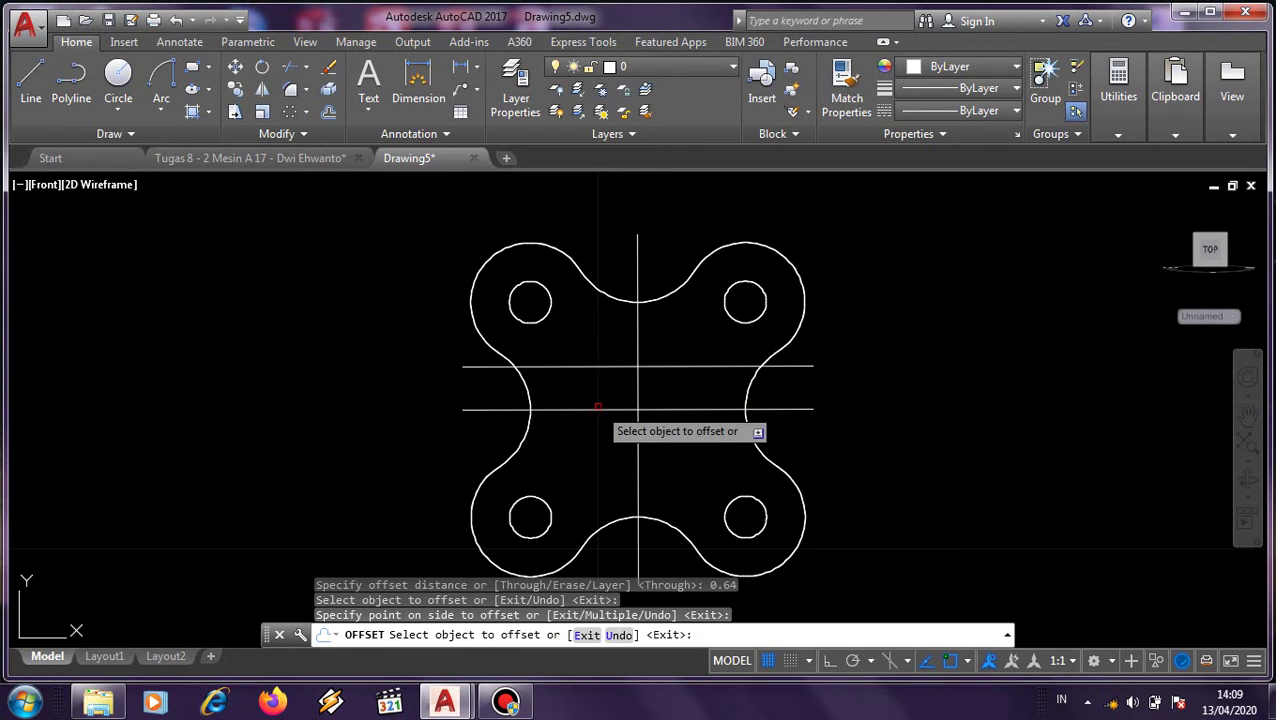
{"action": "left_click", "coordinate": [602, 402]}
{"action": "left_click", "coordinate": [600, 410]}
{"action": "left_click", "coordinate": [602, 423]}
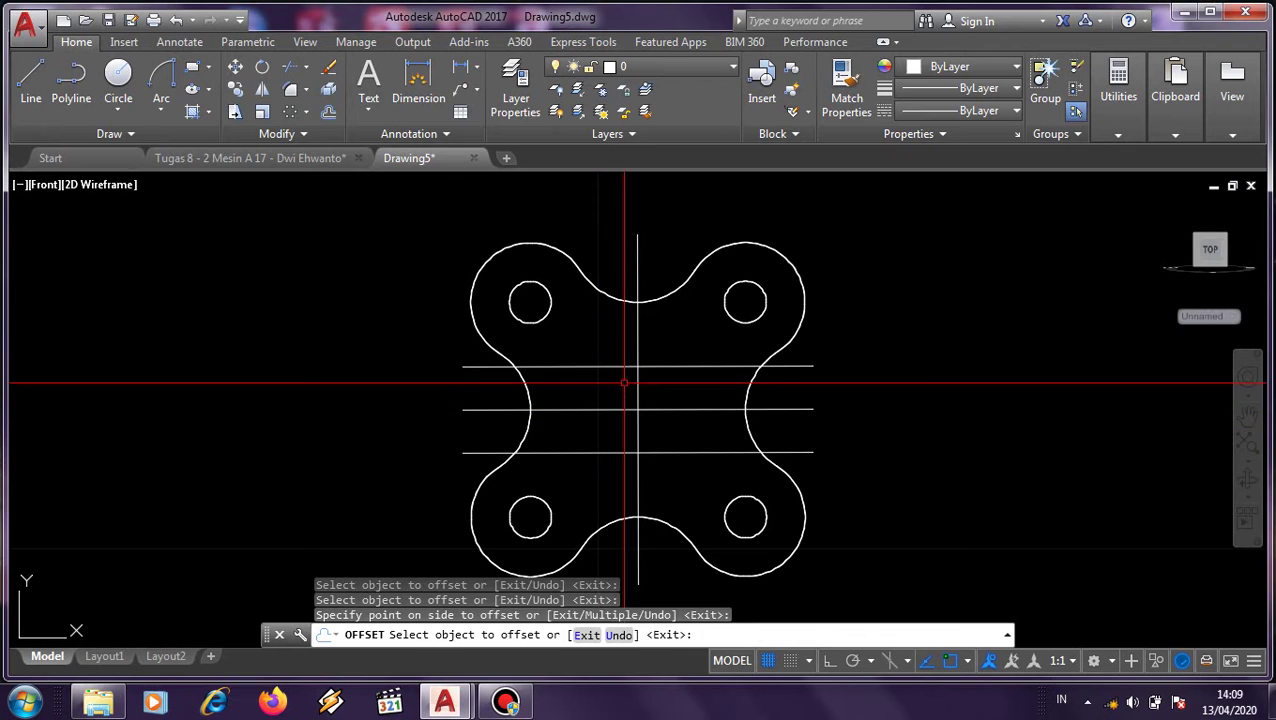
{"action": "key", "text": "Escape"}
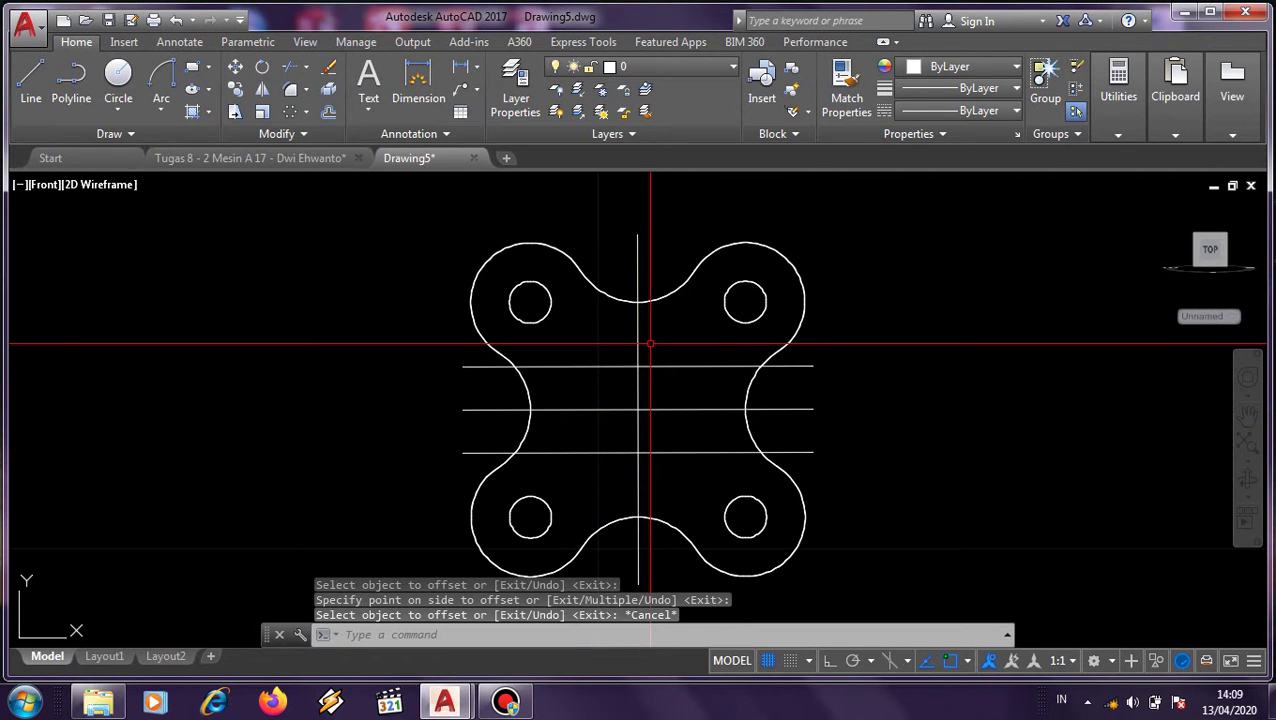
Step: Offset the vertical centre line by 1.52 to both sides
{"action": "key", "text": "Return"}
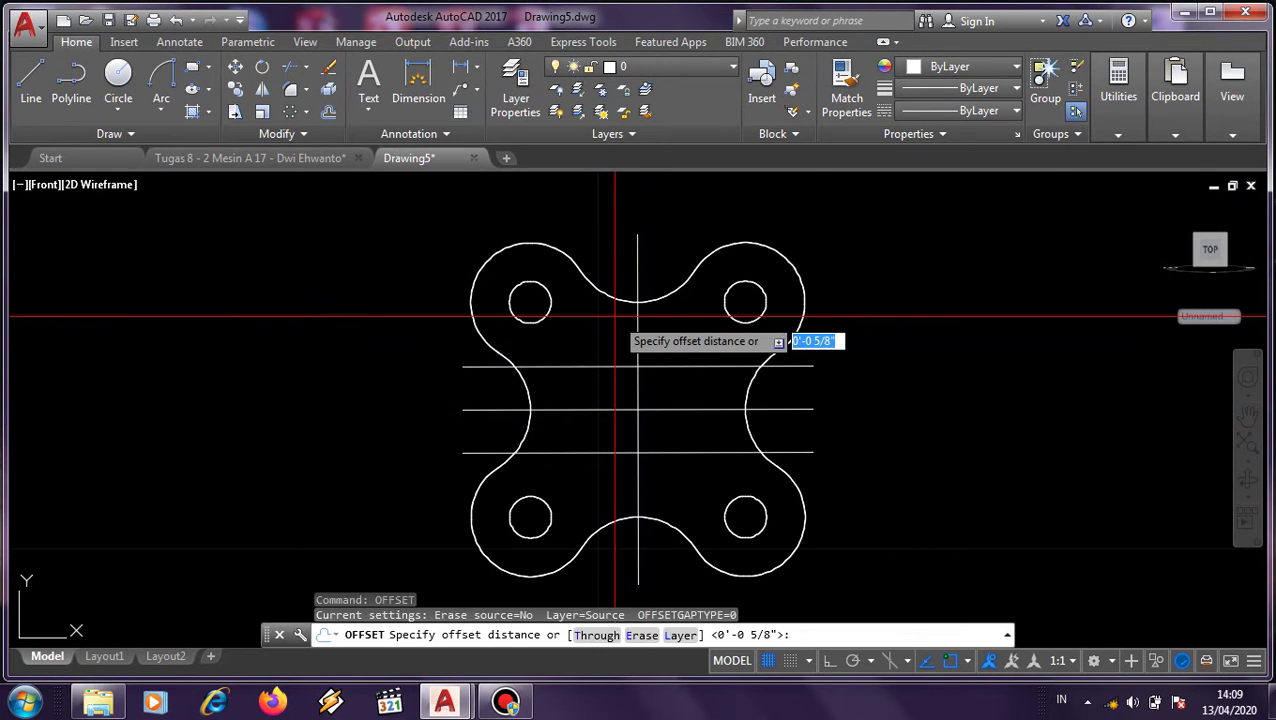
{"action": "type", "text": "0"}
{"action": "key", "text": "BackSpace"}
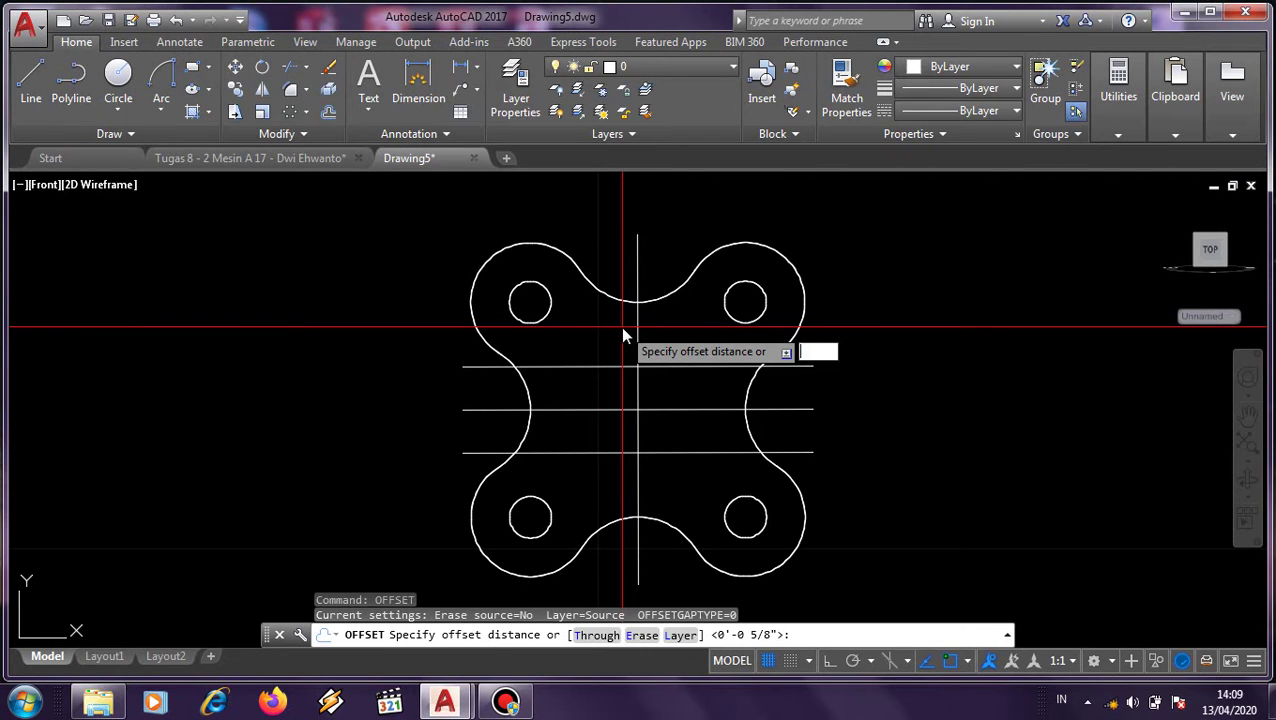
{"action": "type", "text": "1.52"}
{"action": "key", "text": "Return"}
{"action": "left_click", "coordinate": [636, 340]}
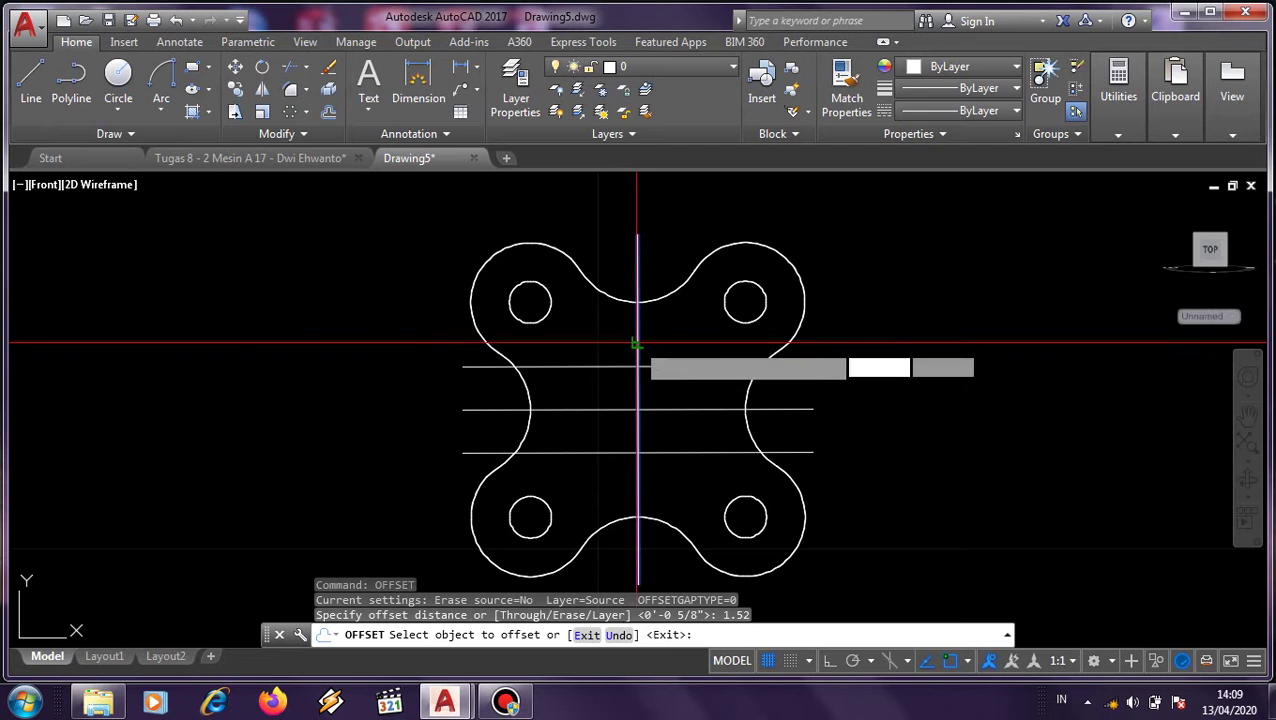
{"action": "left_click", "coordinate": [585, 342]}
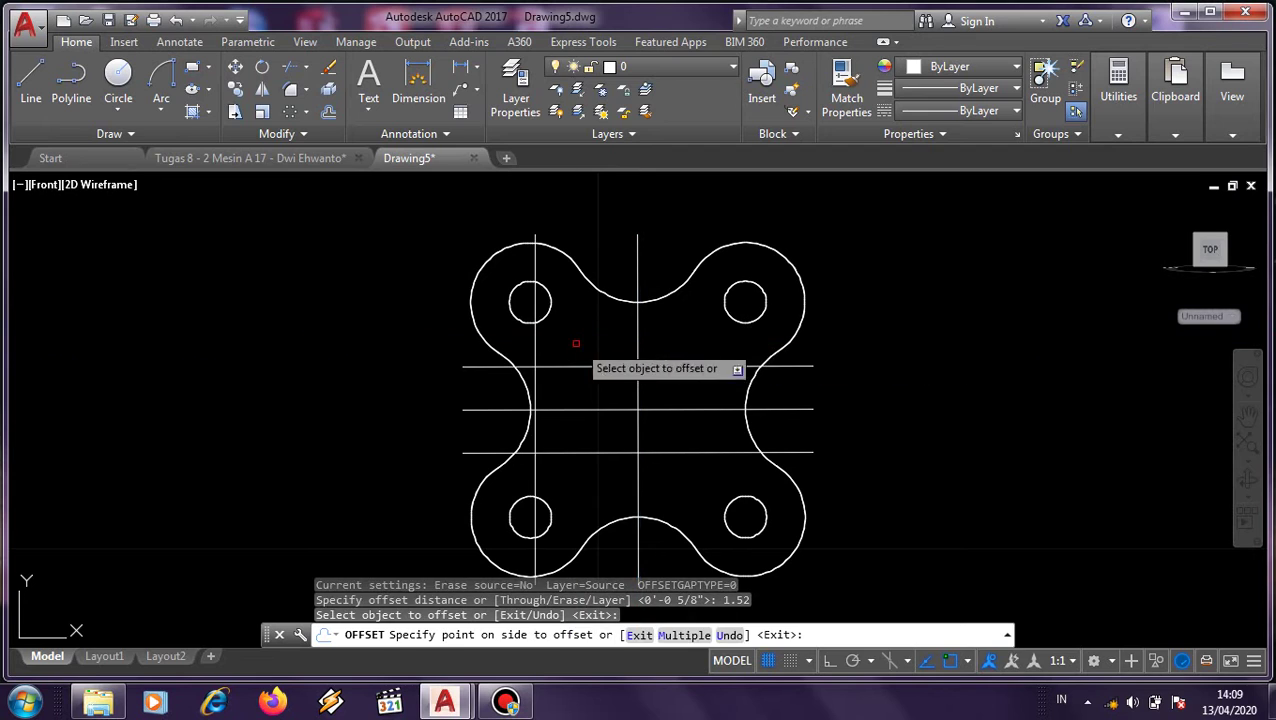
{"action": "left_click", "coordinate": [636, 336]}
{"action": "left_click", "coordinate": [686, 330]}
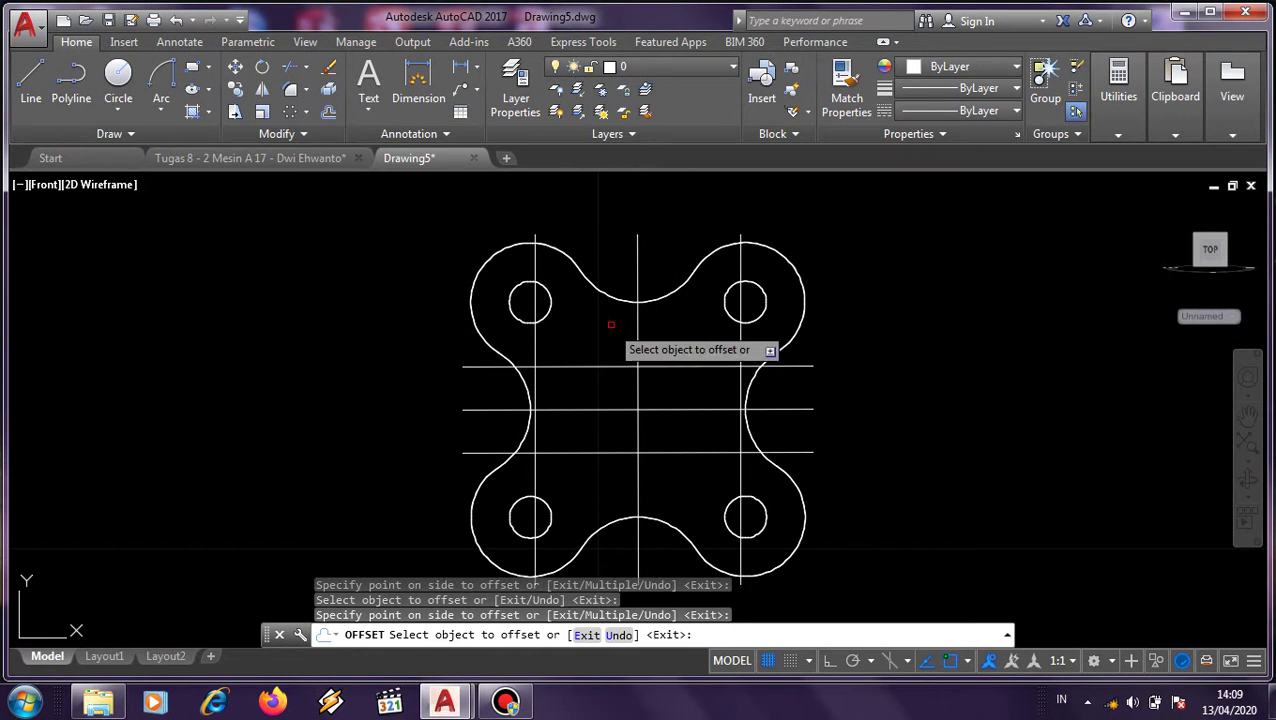
{"action": "key", "text": "Escape"}
Step: Erase the original horizontal and vertical centre lines between the offset copies
{"action": "left_click", "coordinate": [637, 300]}
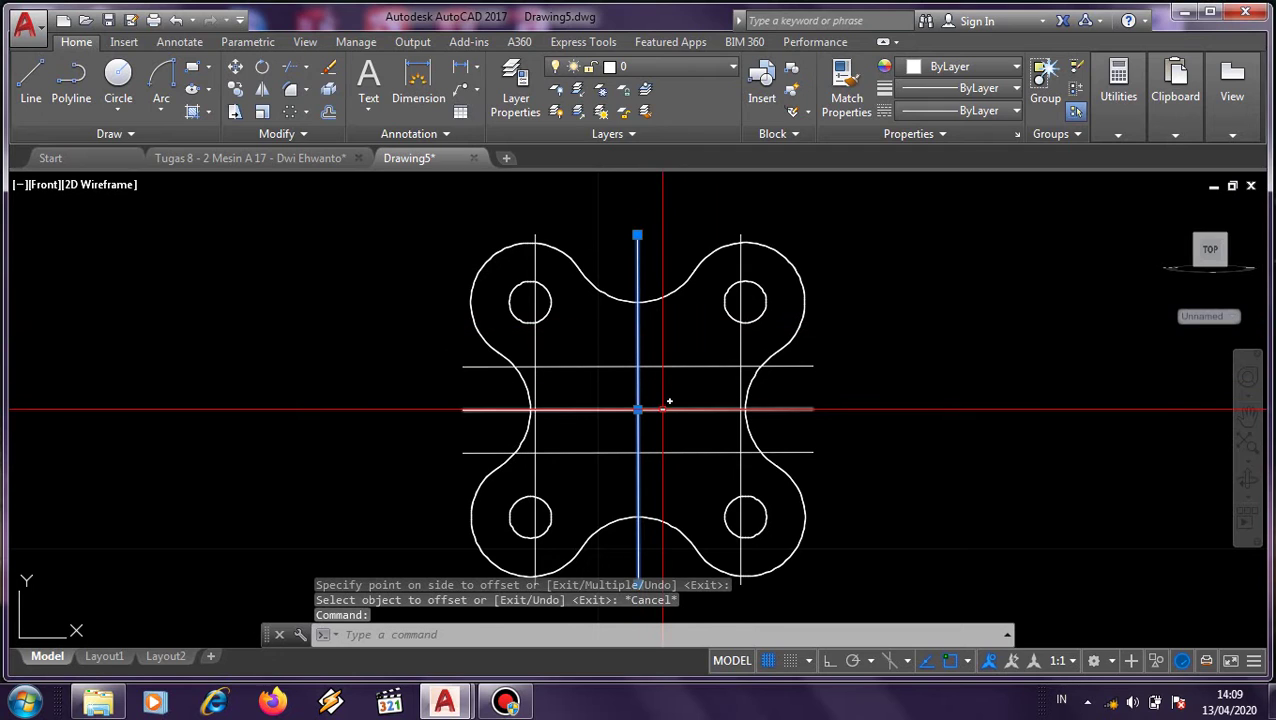
{"action": "left_click", "coordinate": [662, 408]}
{"action": "key", "text": "Delete"}
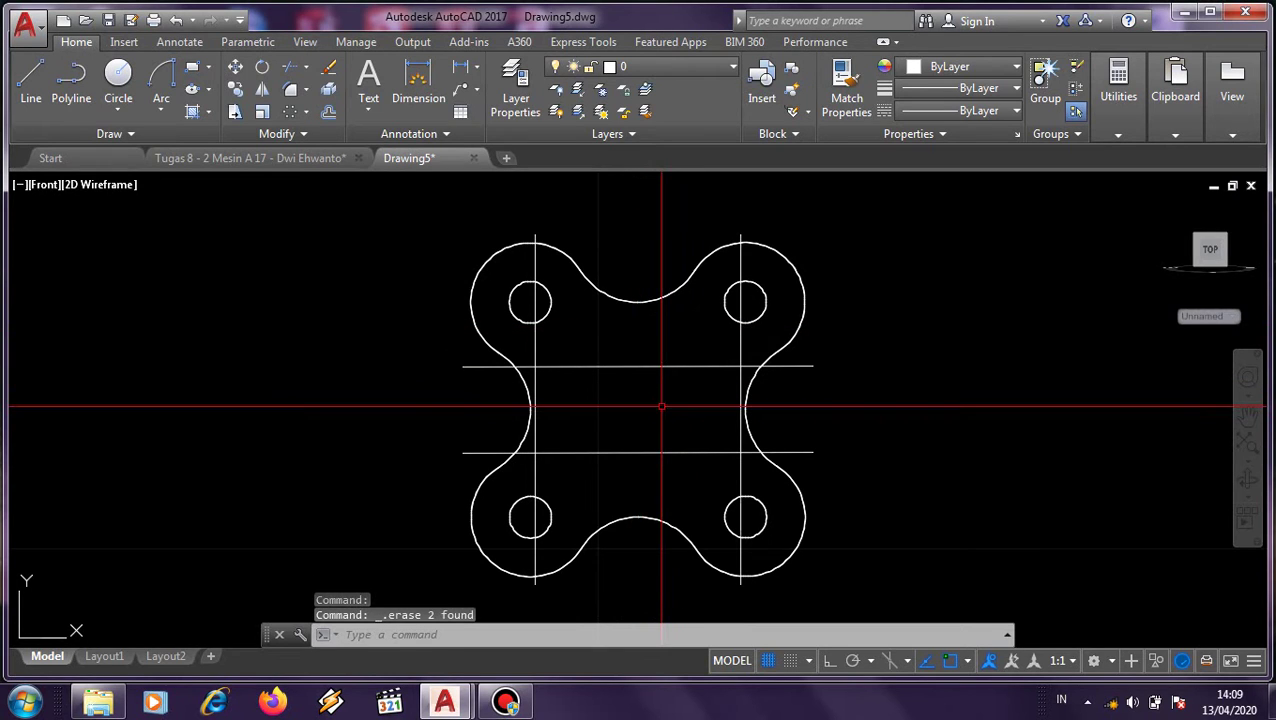
Step: Trim the offset lines' ends that project beyond the two upper corners of the central rectangle
{"action": "key", "text": "Return"}
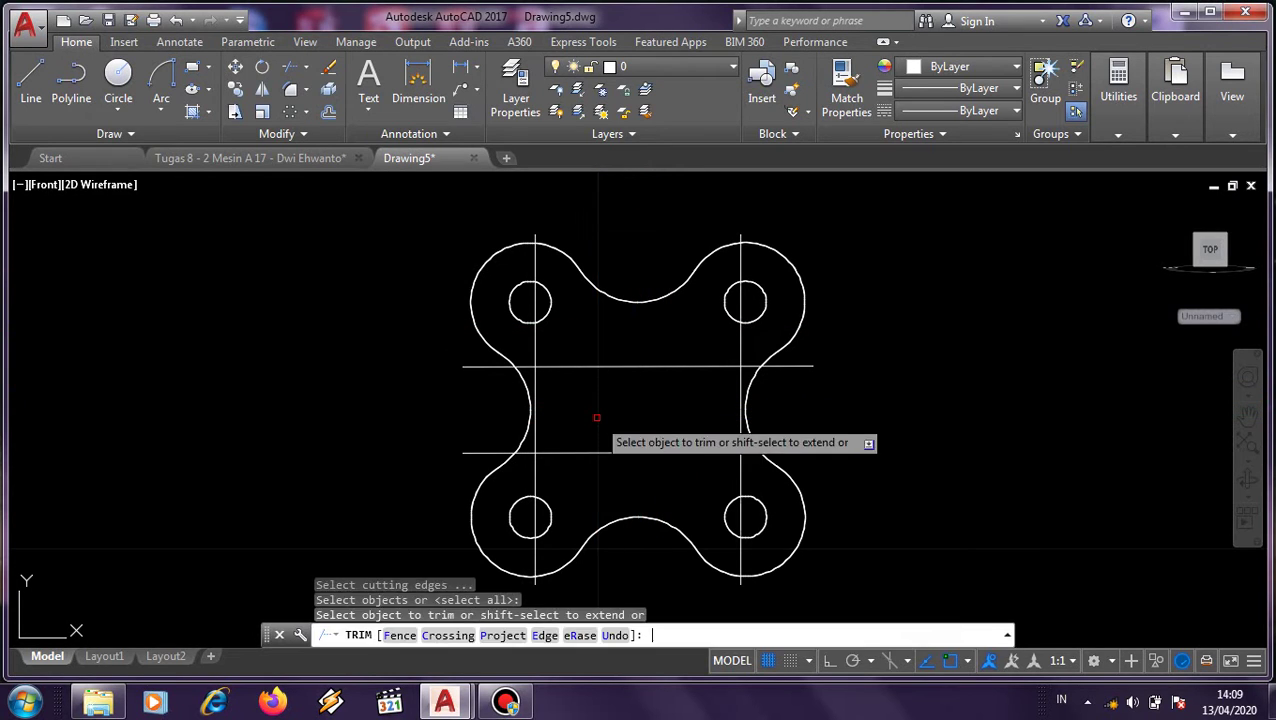
{"action": "left_click", "coordinate": [538, 232]}
{"action": "left_click", "coordinate": [534, 262]}
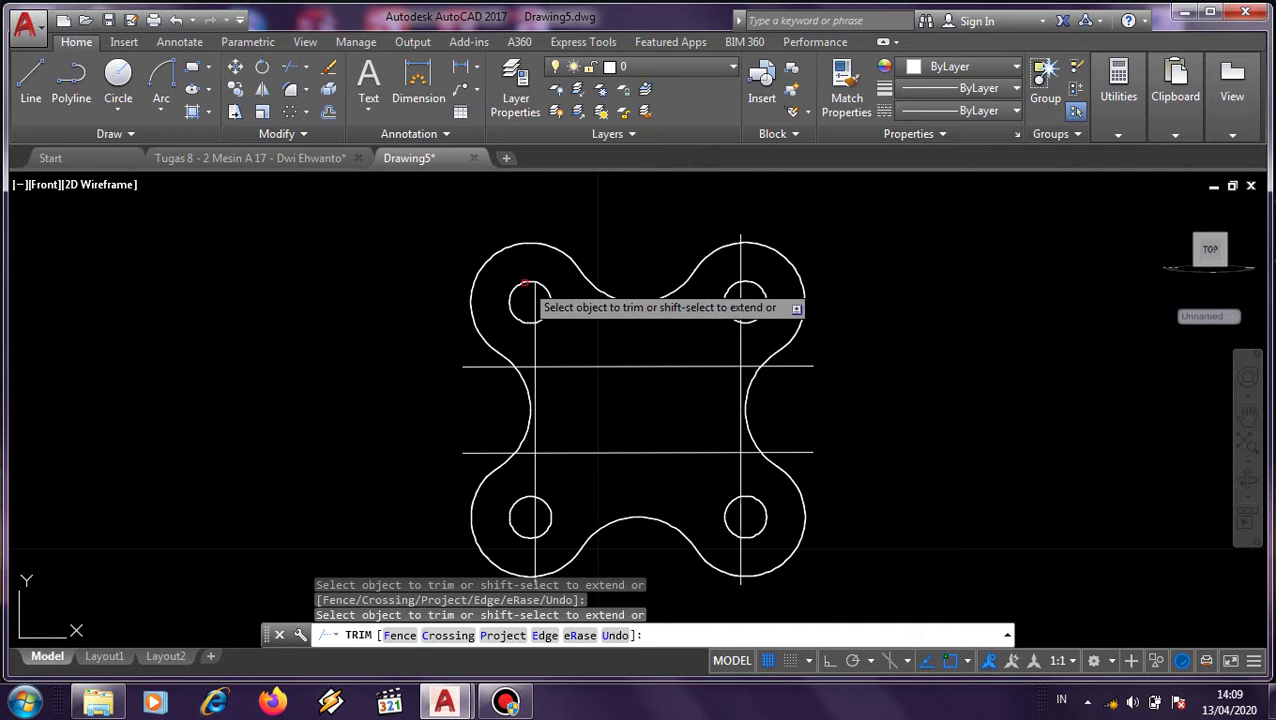
{"action": "left_click", "coordinate": [537, 341]}
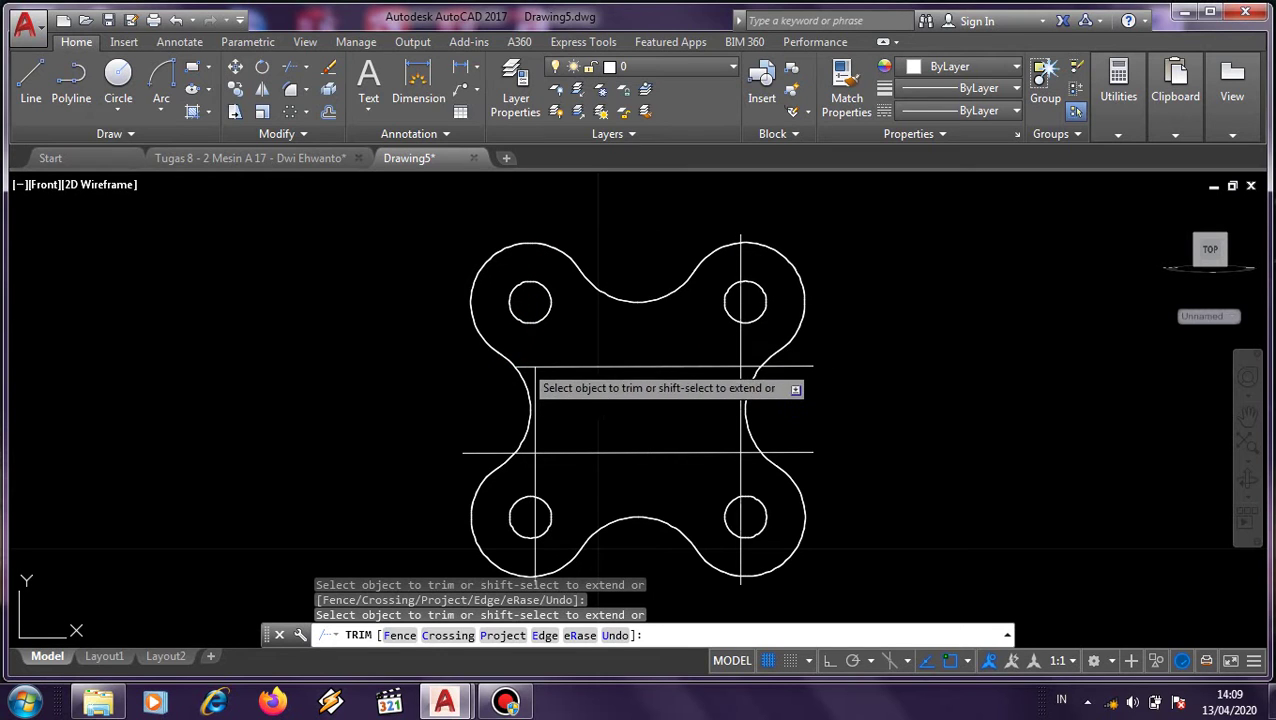
{"action": "left_click", "coordinate": [522, 362]}
{"action": "left_click", "coordinate": [524, 366]}
{"action": "left_click", "coordinate": [524, 366]}
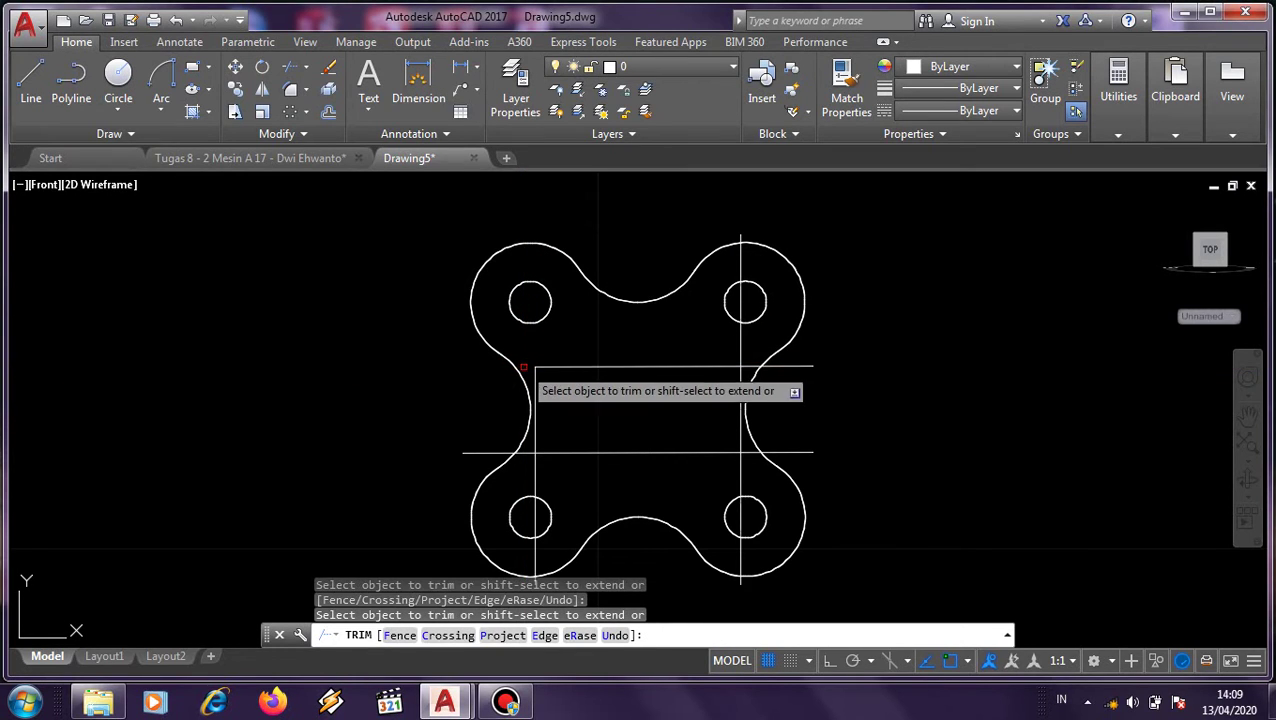
{"action": "left_click", "coordinate": [739, 236]}
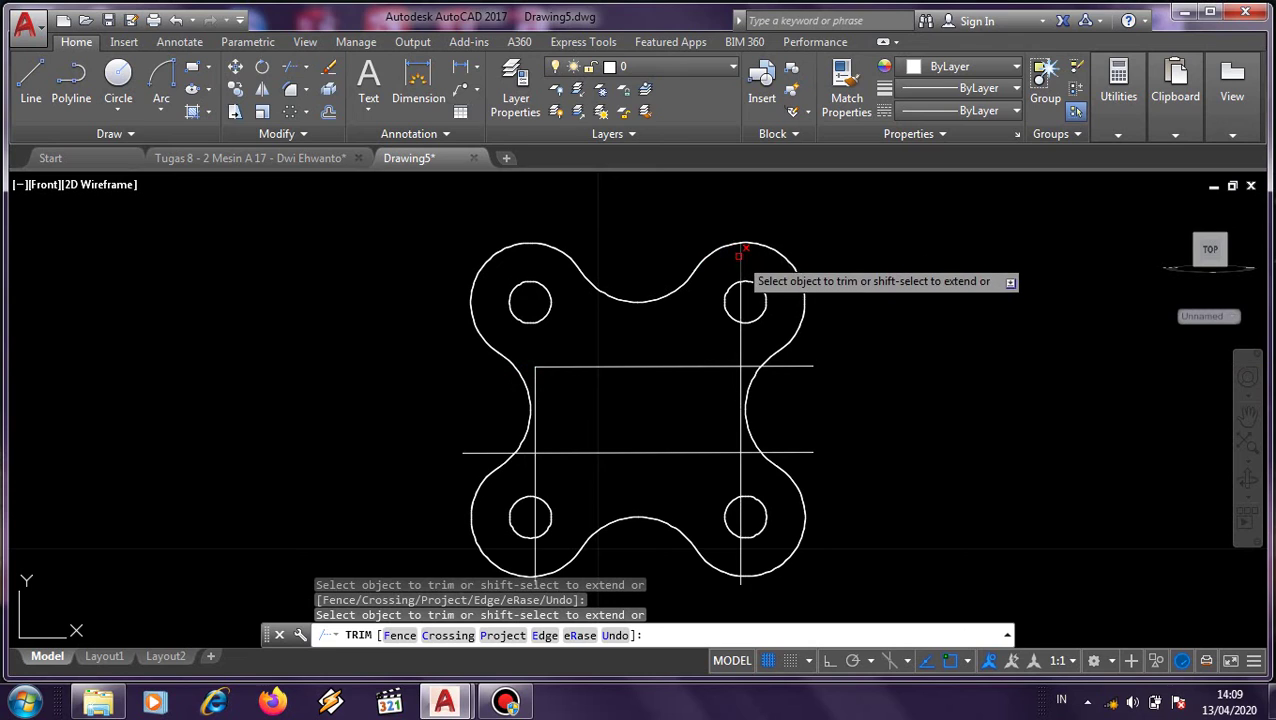
{"action": "left_click", "coordinate": [740, 262]}
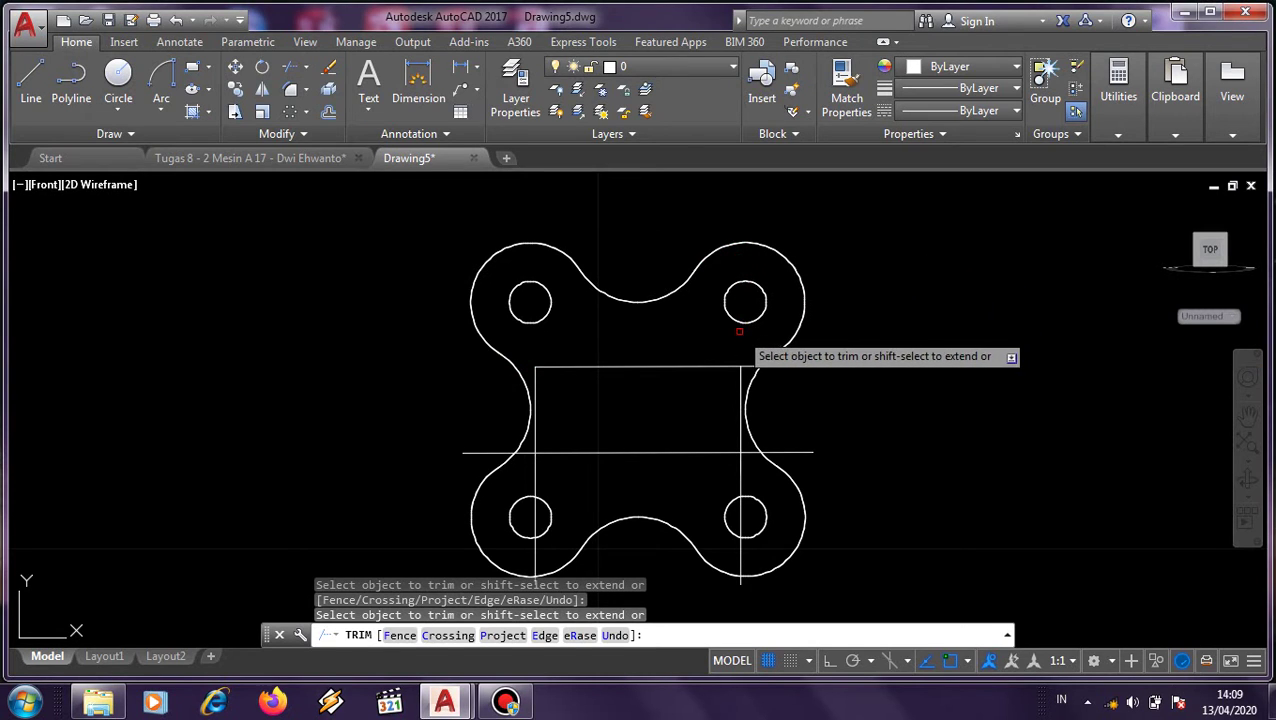
{"action": "left_click", "coordinate": [807, 366]}
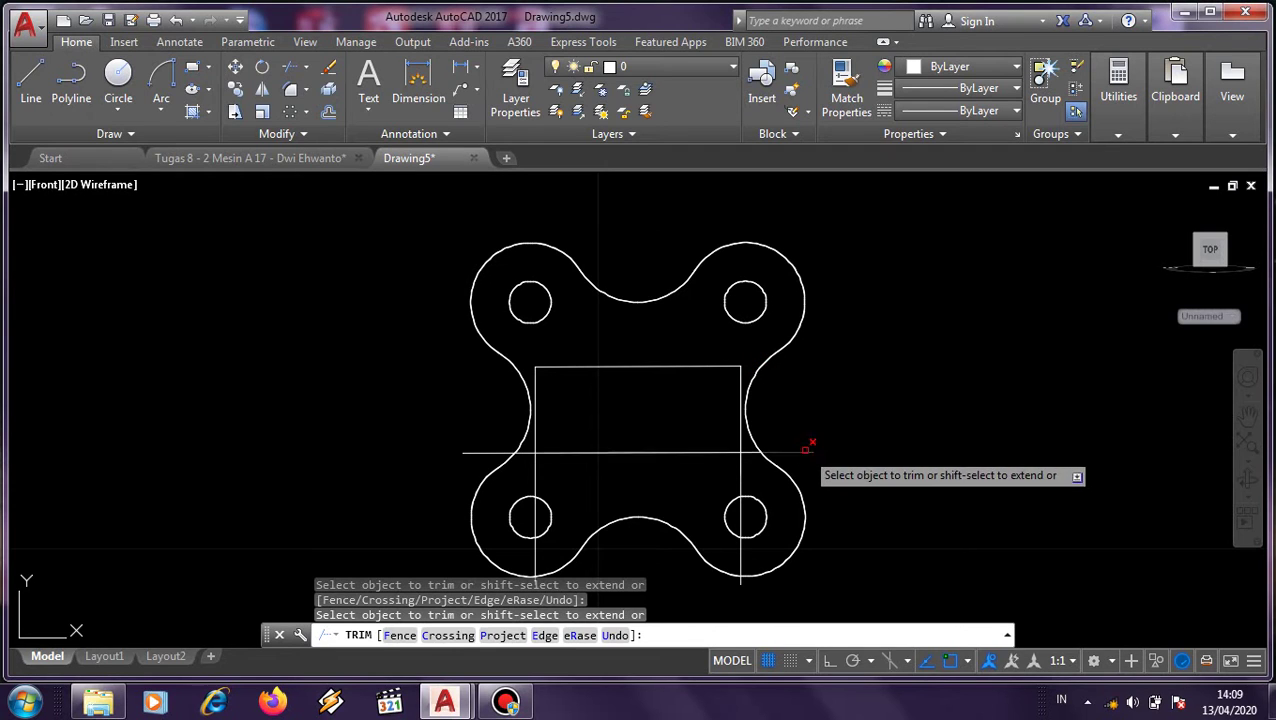
Step: Trim the line ends projecting beyond the central rectangle's two lower corners
{"action": "left_click", "coordinate": [770, 452]}
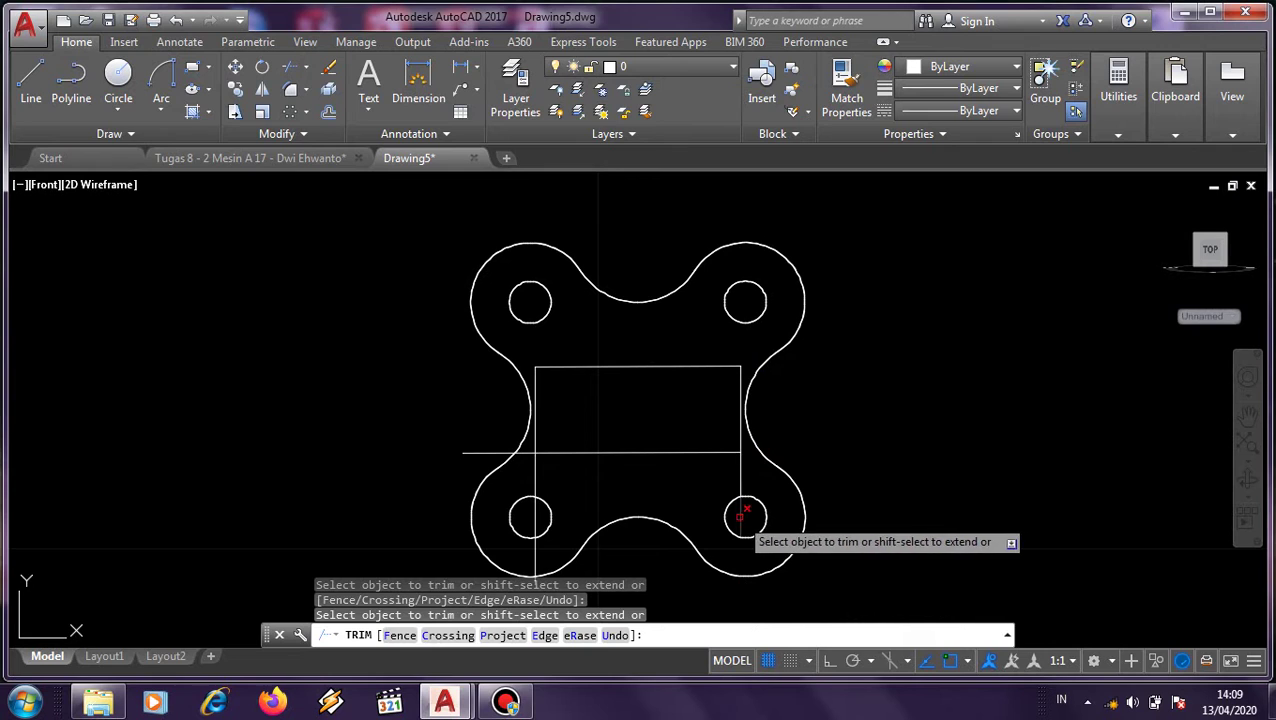
{"action": "left_click", "coordinate": [740, 476]}
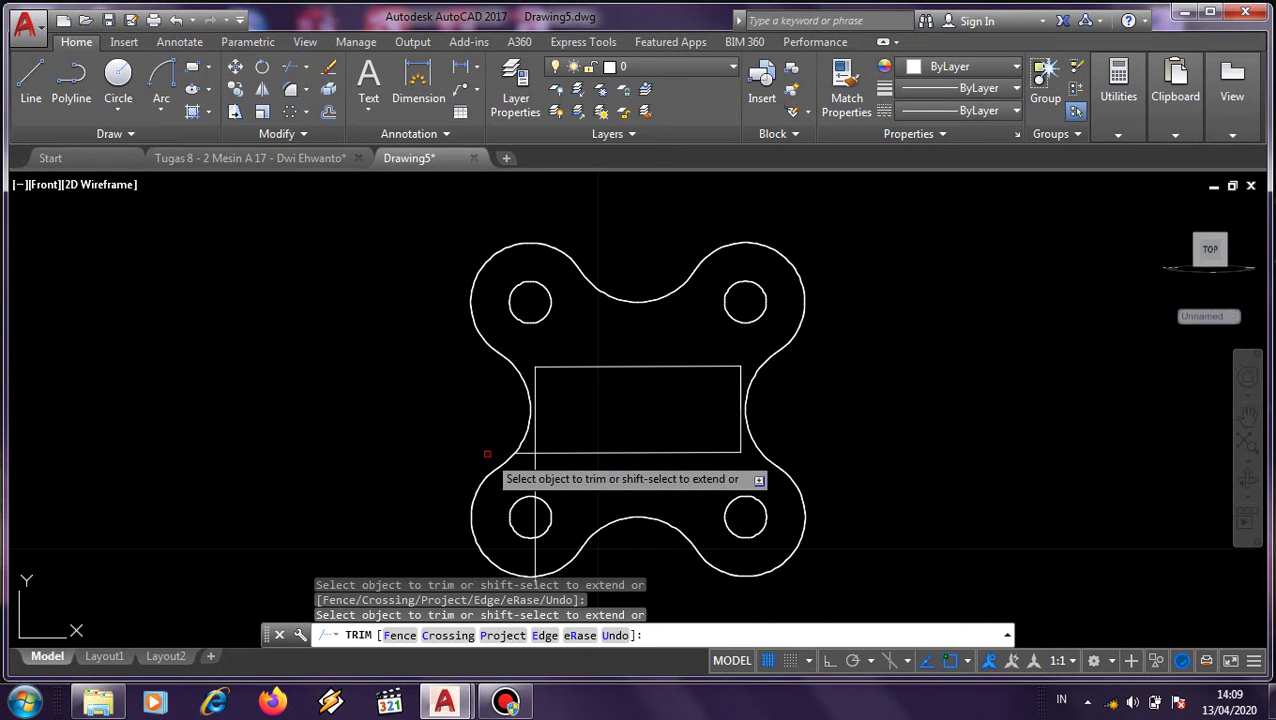
{"action": "middle_click_drag", "start_coordinate": [538, 513], "coordinate": [558, 459]}
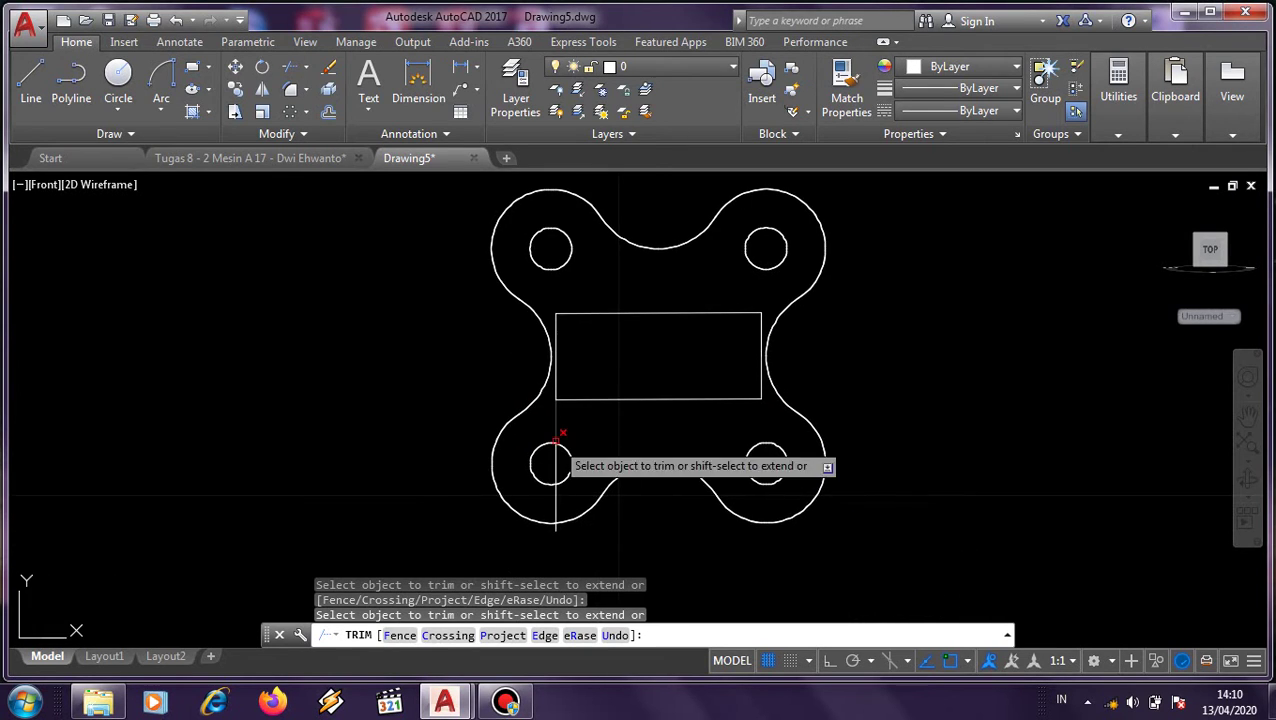
{"action": "left_click", "coordinate": [556, 500]}
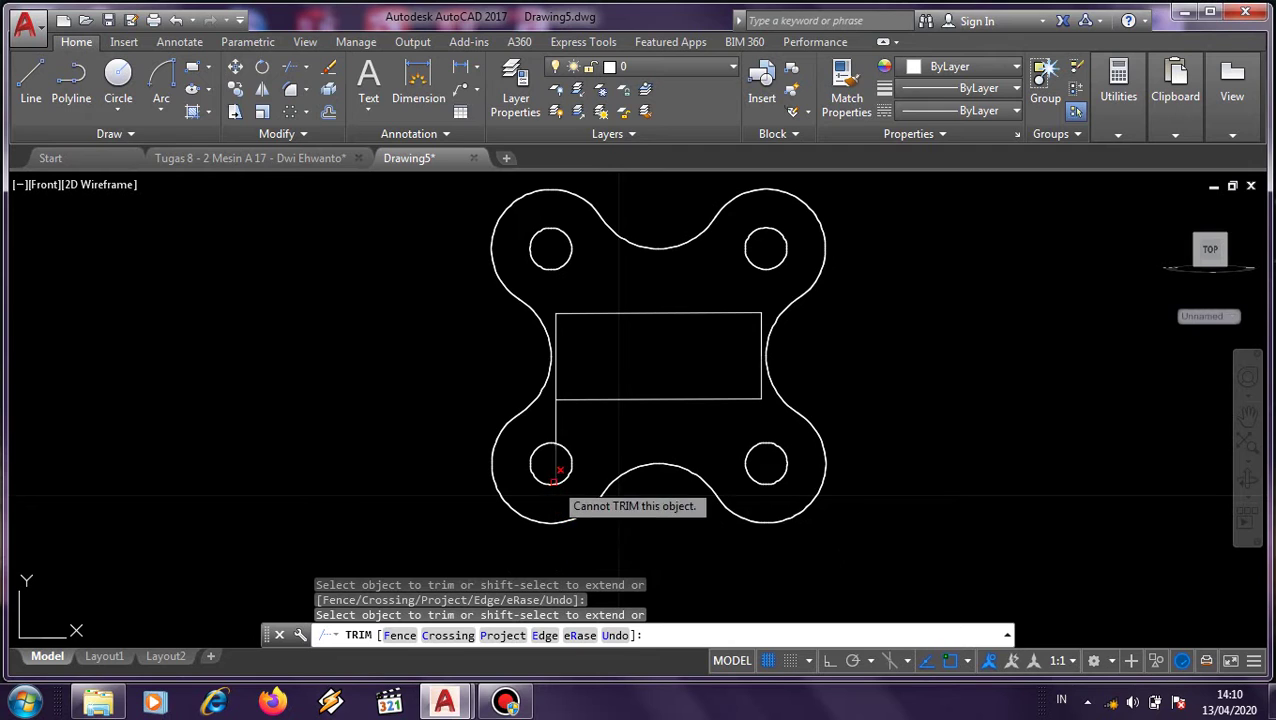
{"action": "left_click", "coordinate": [555, 420]}
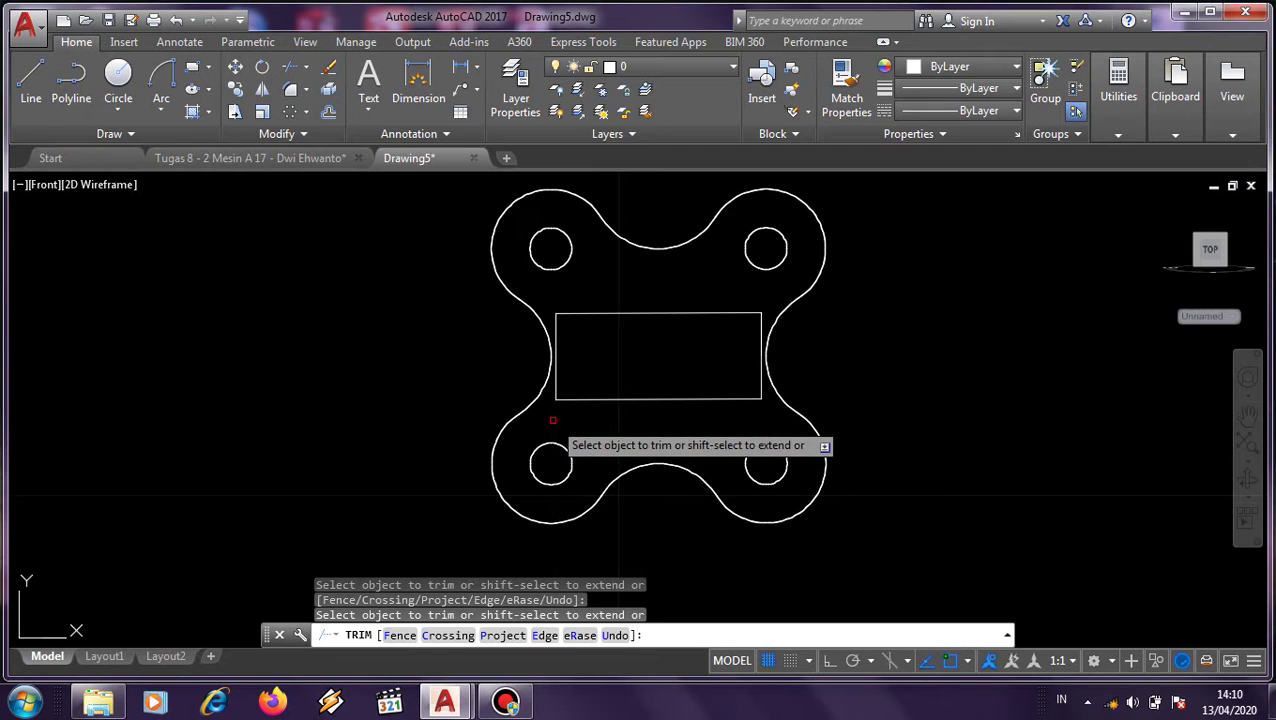
{"action": "key", "text": "Escape"}
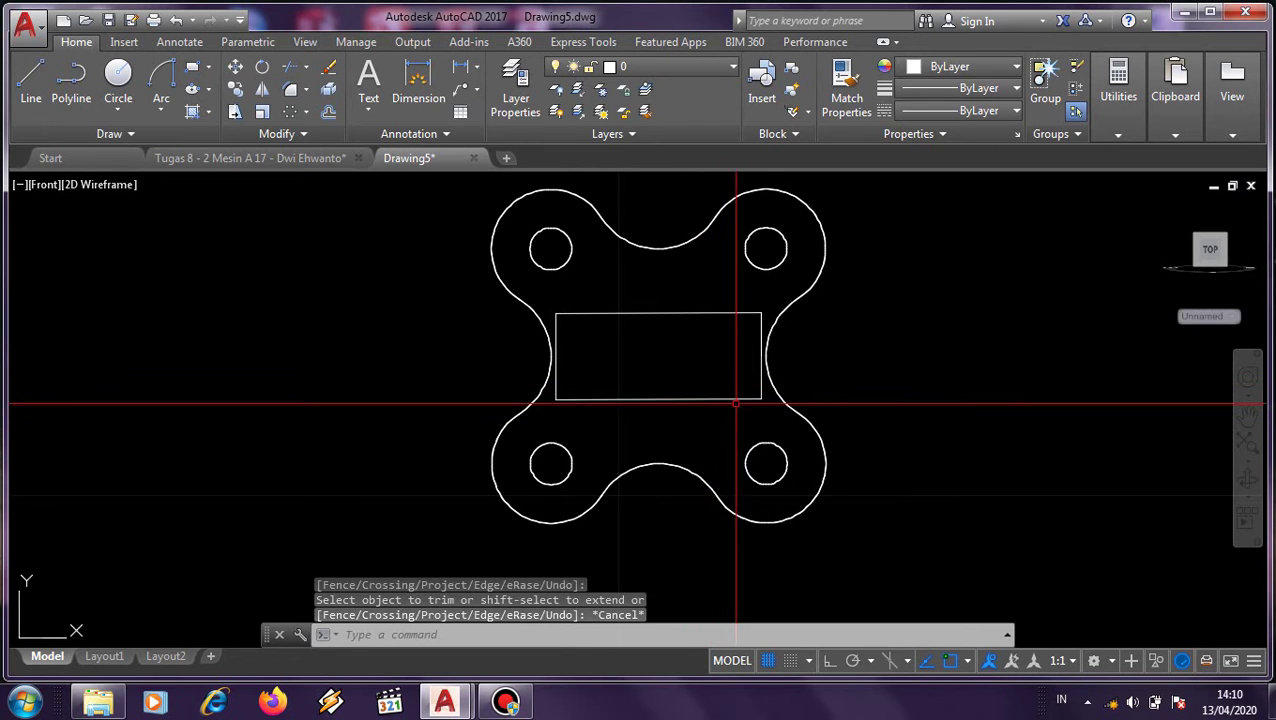
Step: Extrude the central rectangle upward with Presspull into a tall block rising well above the plate
{"action": "middle_click_drag", "start_coordinate": [657, 436], "coordinate": [640, 340], "text": "shift"}
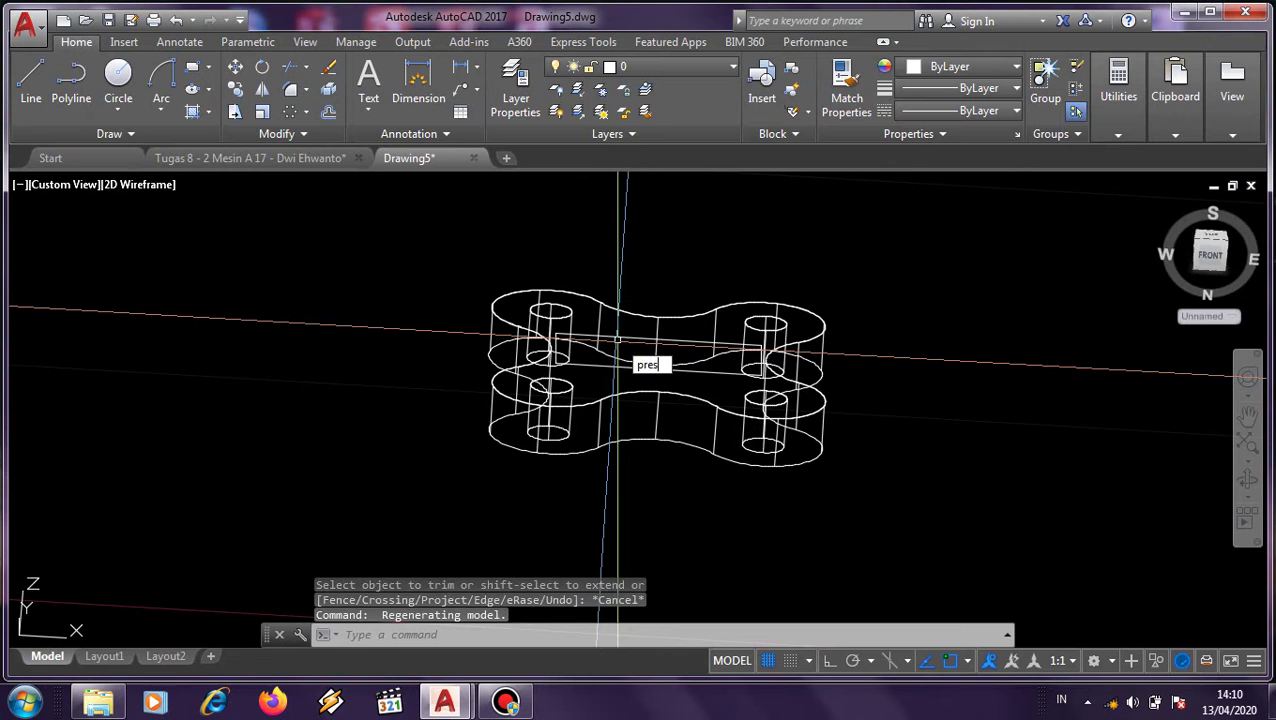
{"action": "key", "text": "Return"}
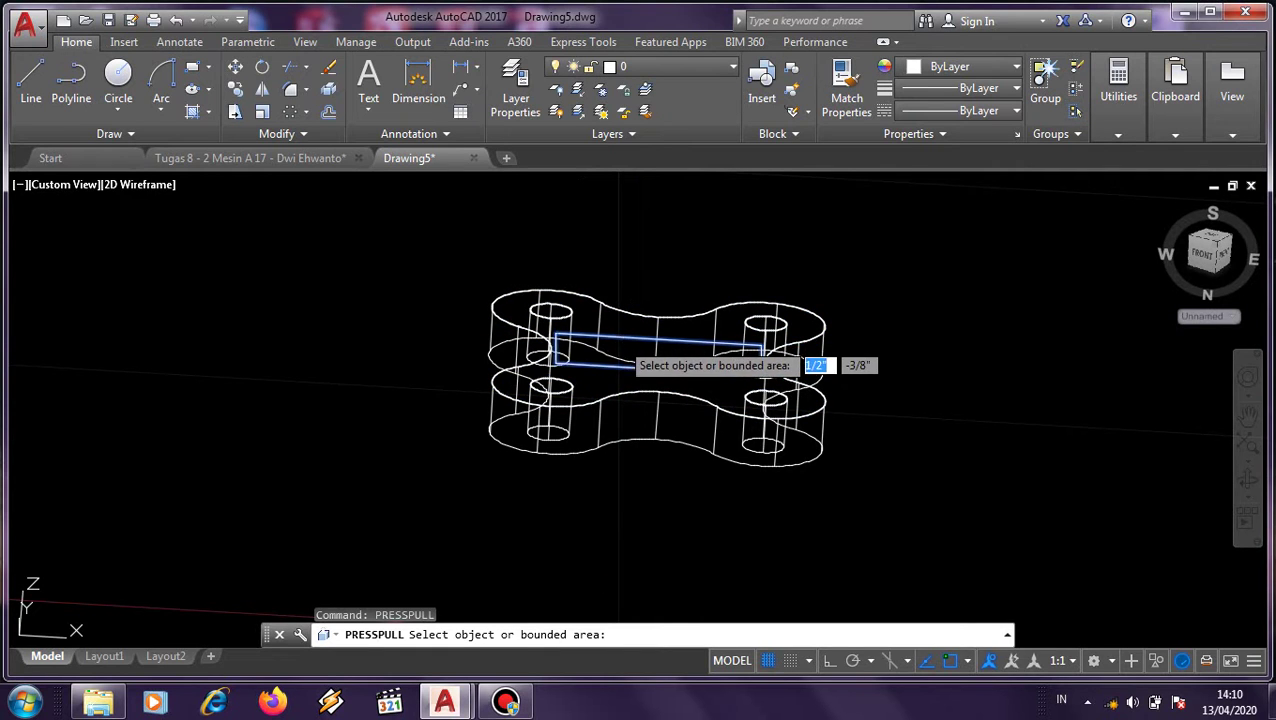
{"action": "middle_click_drag", "start_coordinate": [617, 341], "coordinate": [620, 367], "text": "shift"}
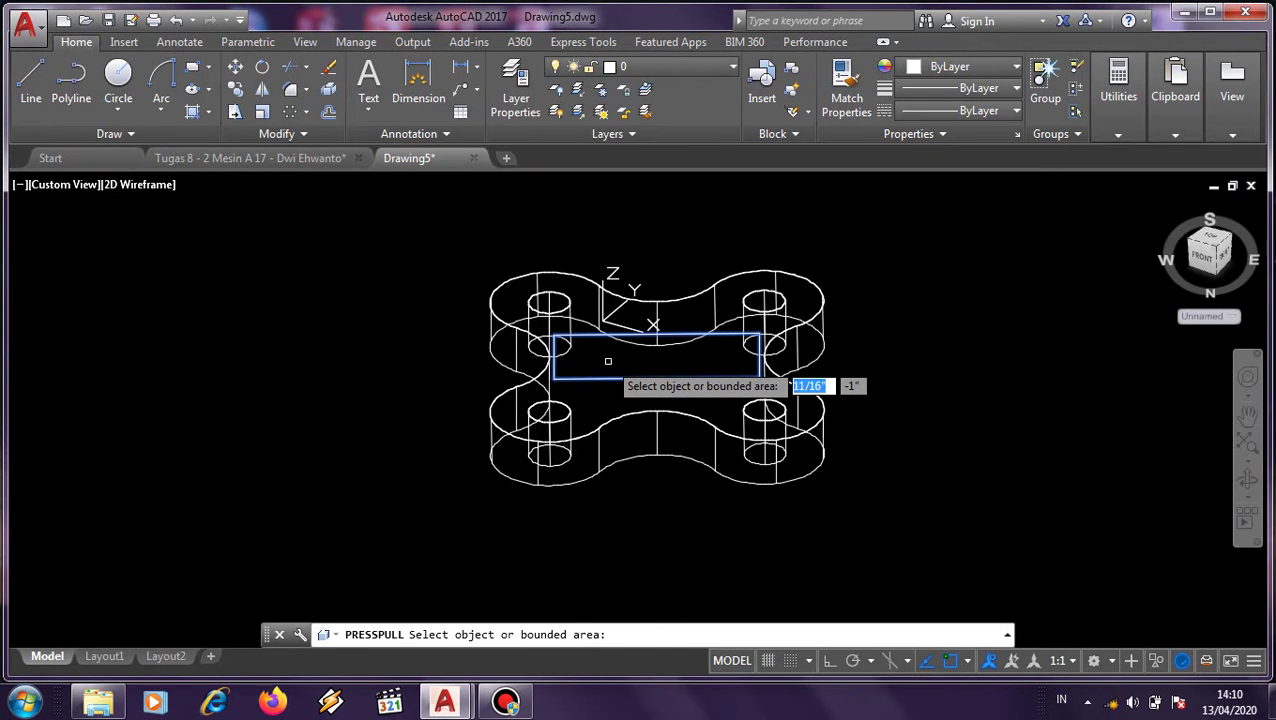
{"action": "left_click", "coordinate": [604, 362]}
{"action": "middle_click_drag", "start_coordinate": [641, 188], "coordinate": [610, 355]}
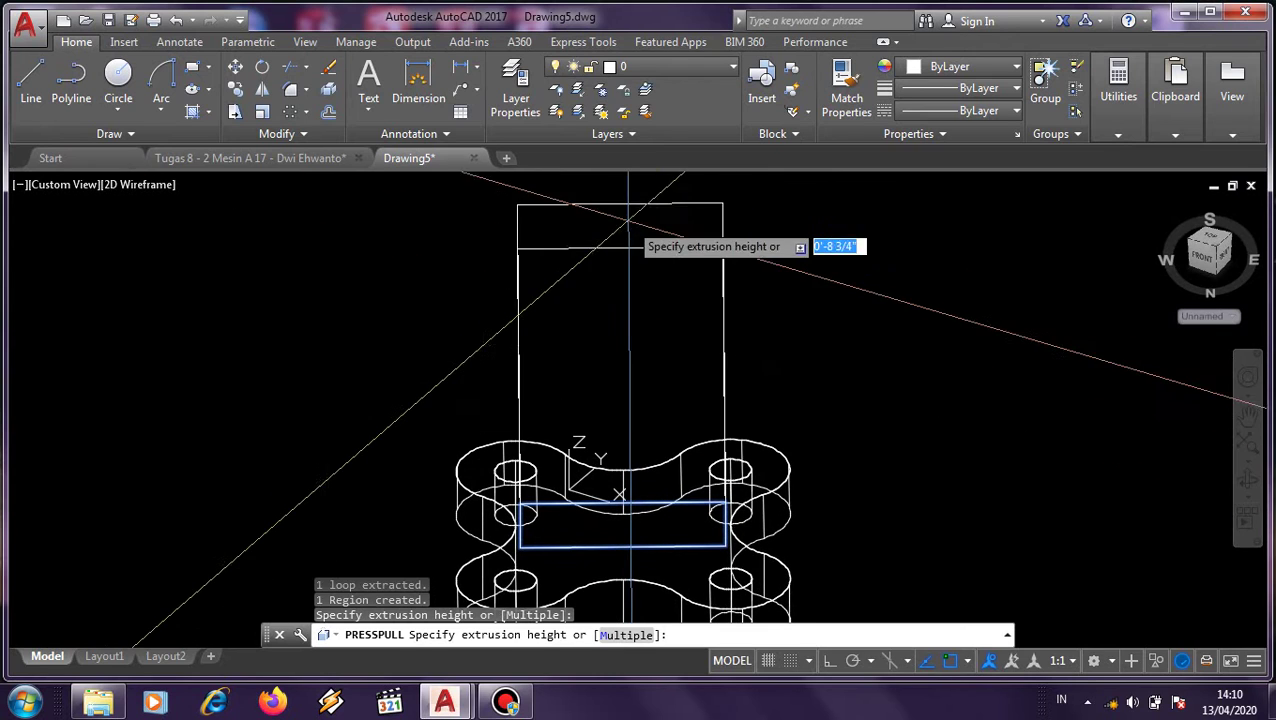
{"action": "left_click", "coordinate": [628, 197]}
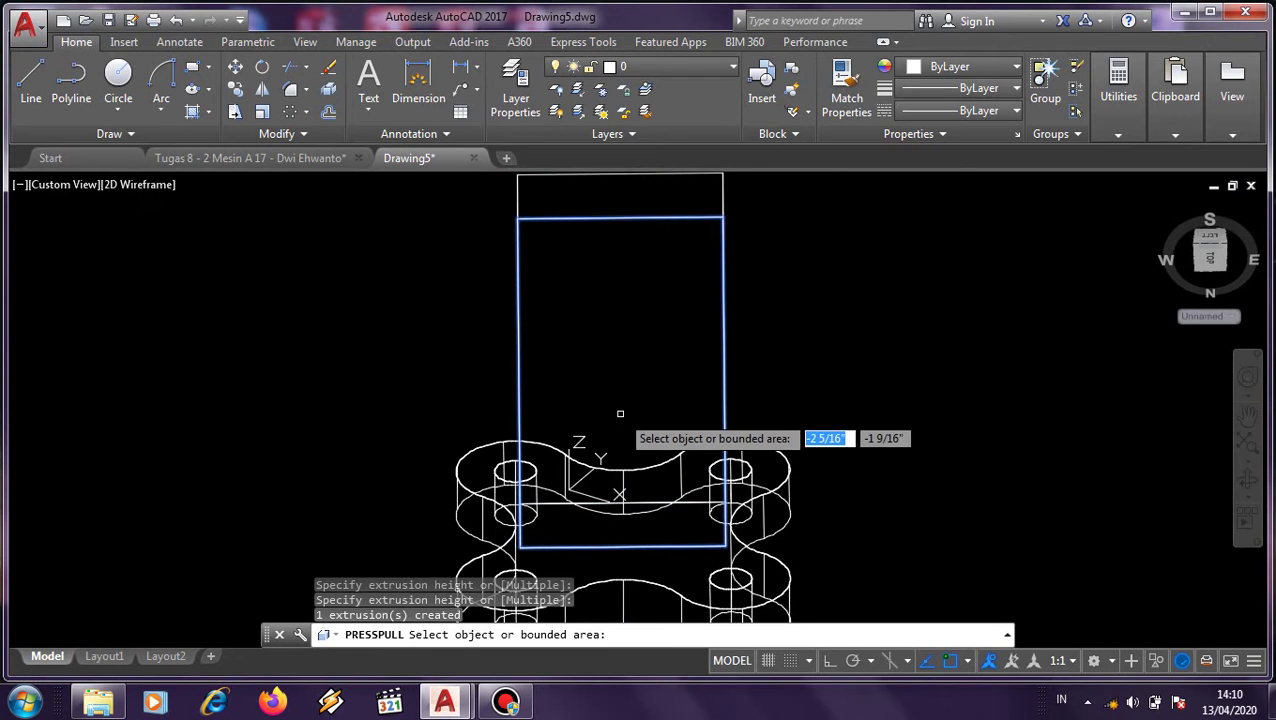
{"action": "key", "text": "Return"}
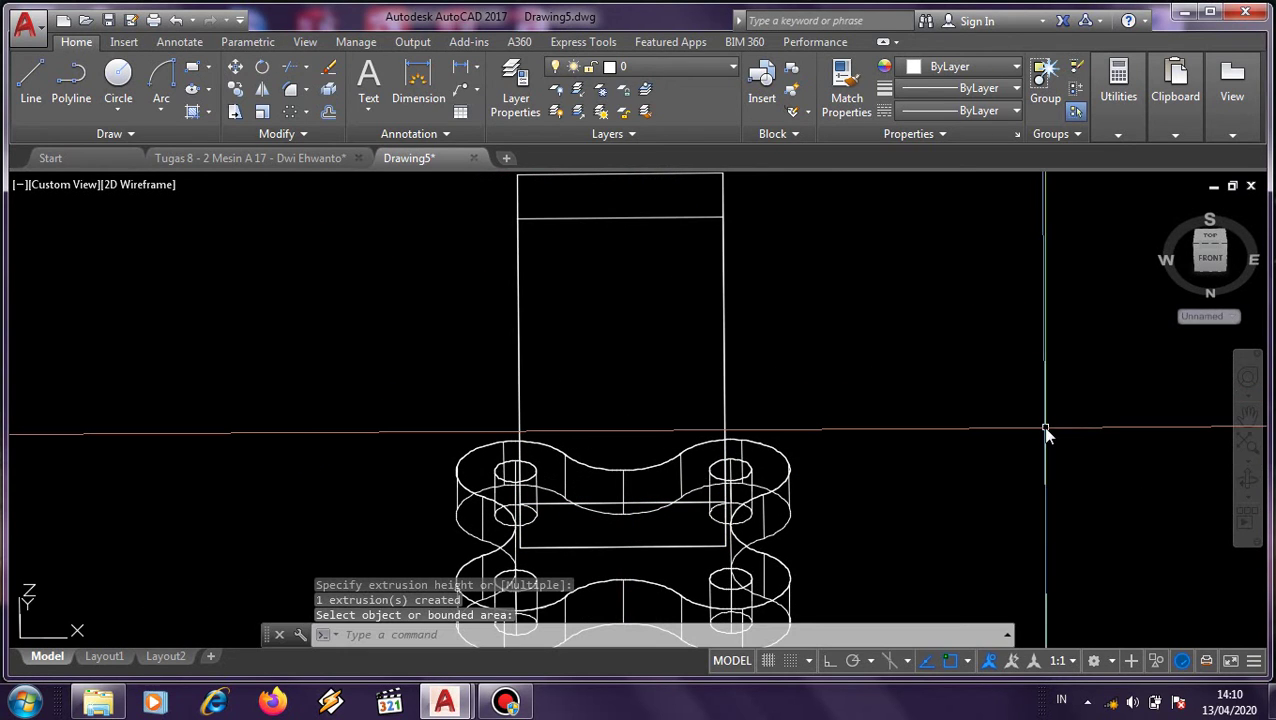
Step: Align the UCS to the front face of the tall block with the Face option
{"action": "key", "text": "Return"}
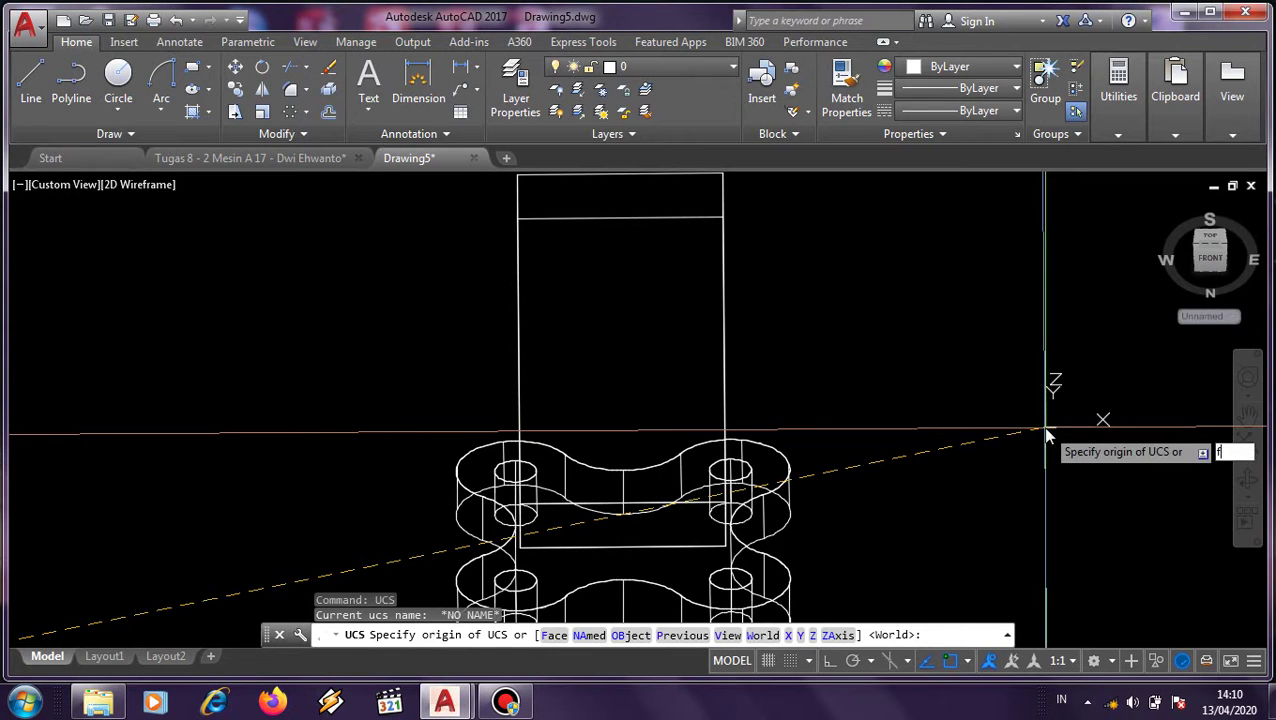
{"action": "key", "text": "Return"}
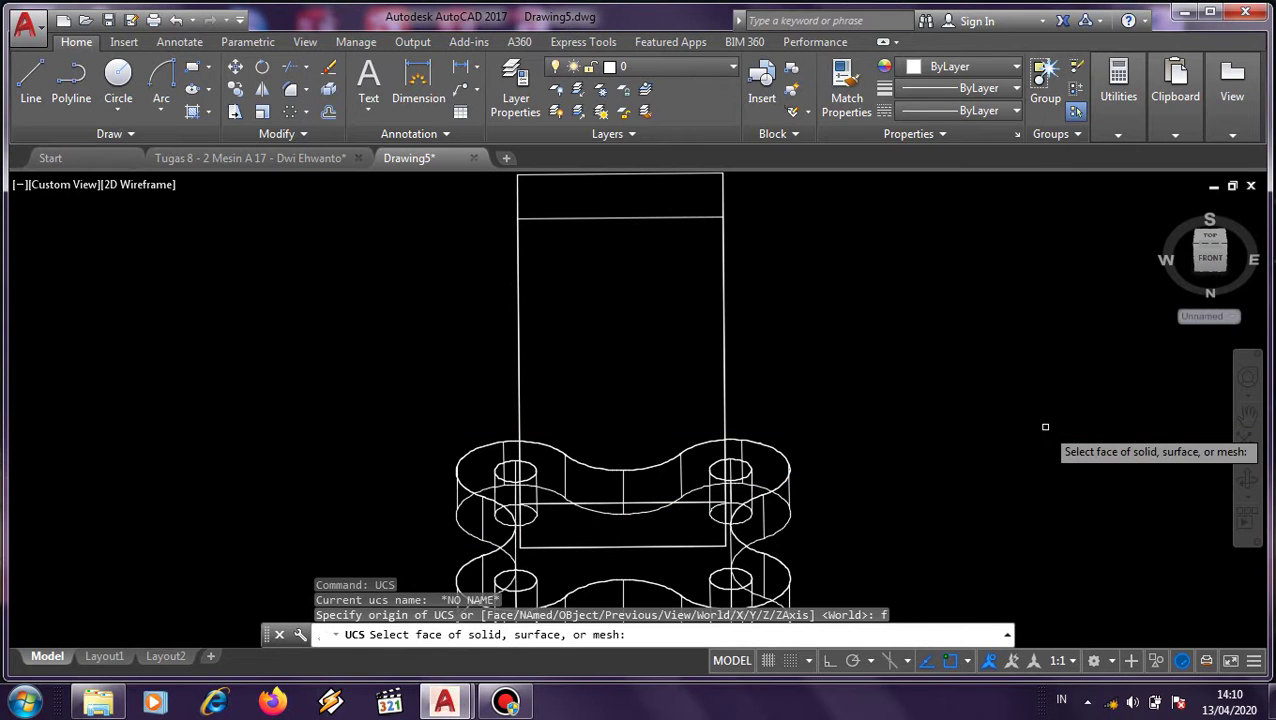
{"action": "left_click", "coordinate": [557, 292]}
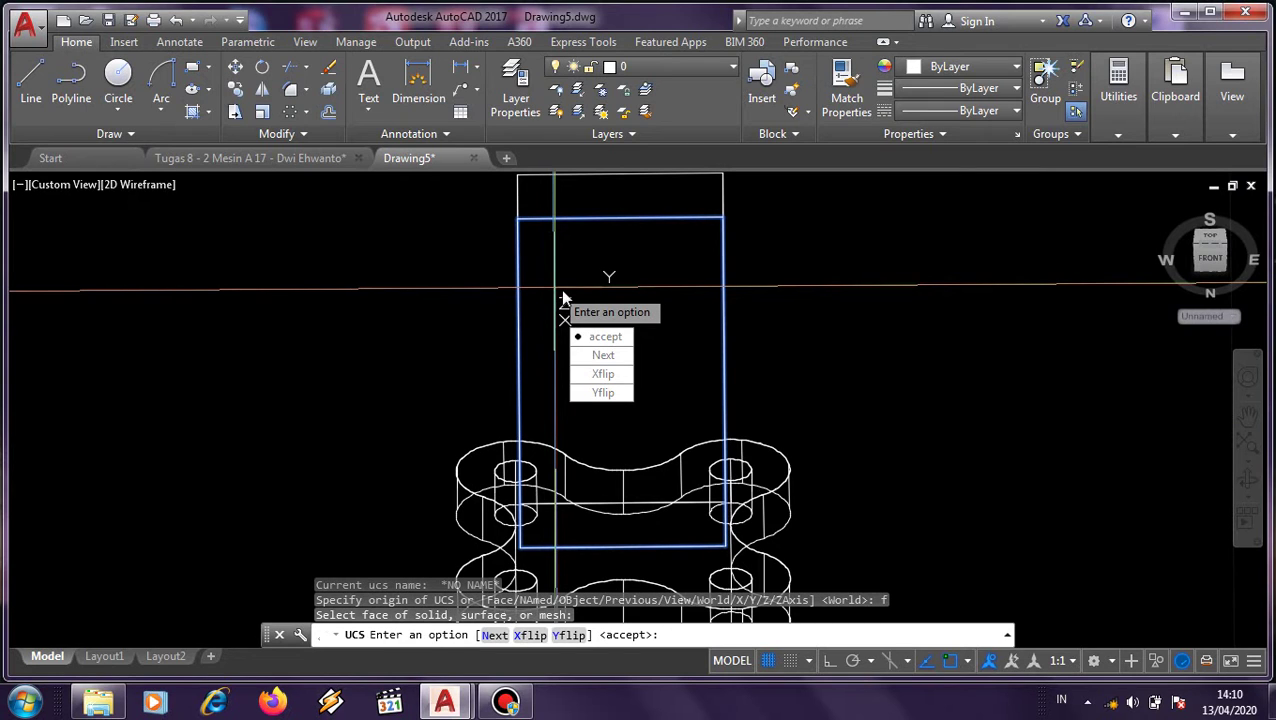
{"action": "key", "text": "Return"}
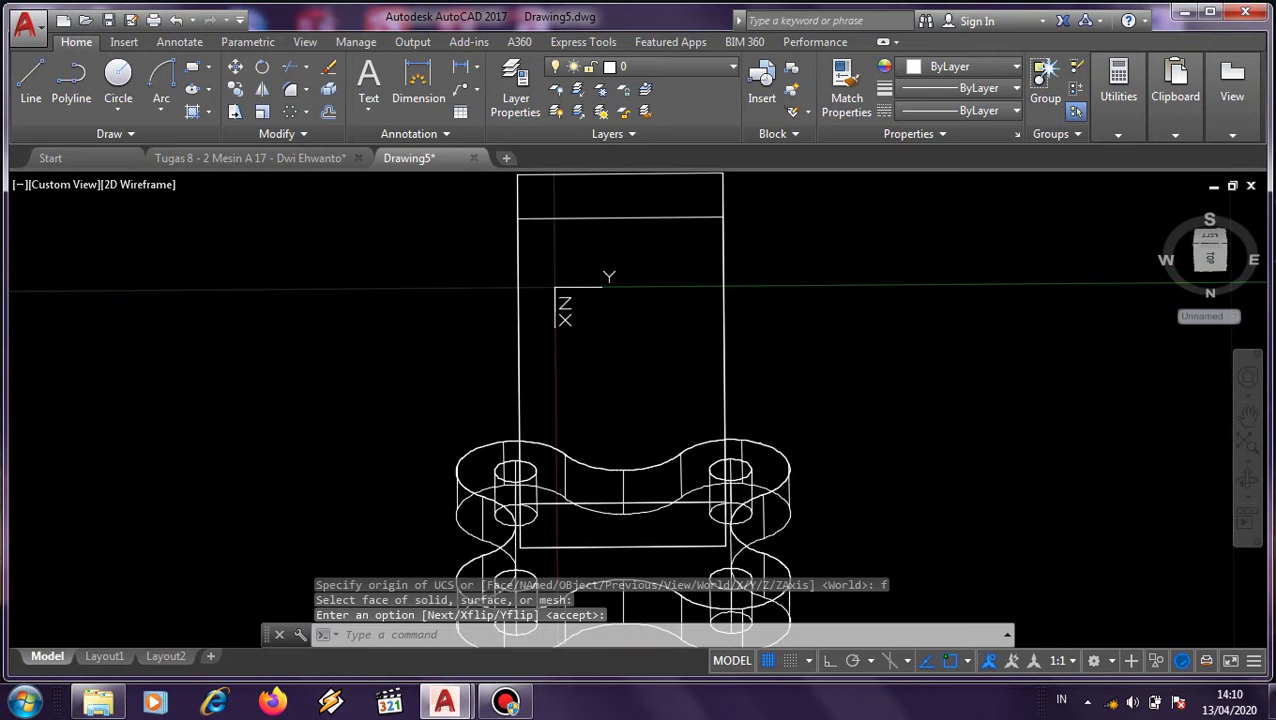
{"action": "middle_click_drag", "start_coordinate": [700, 430], "coordinate": [725, 375], "text": "shift"}
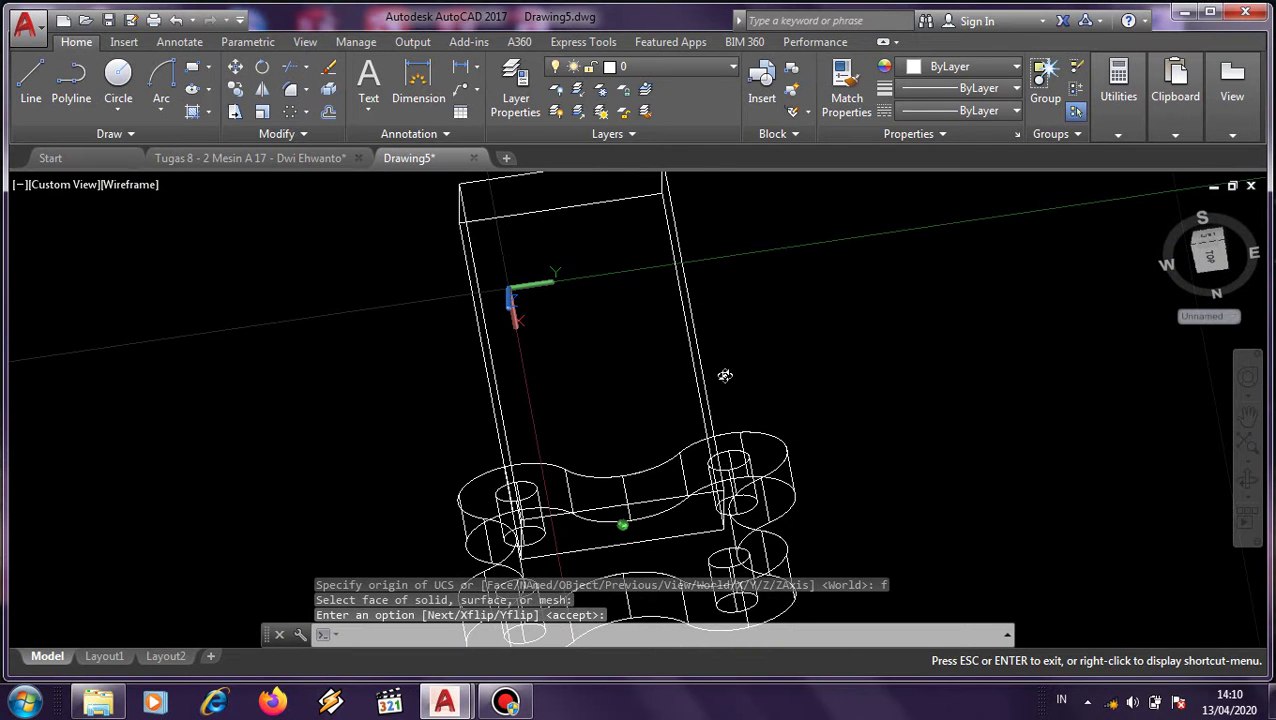